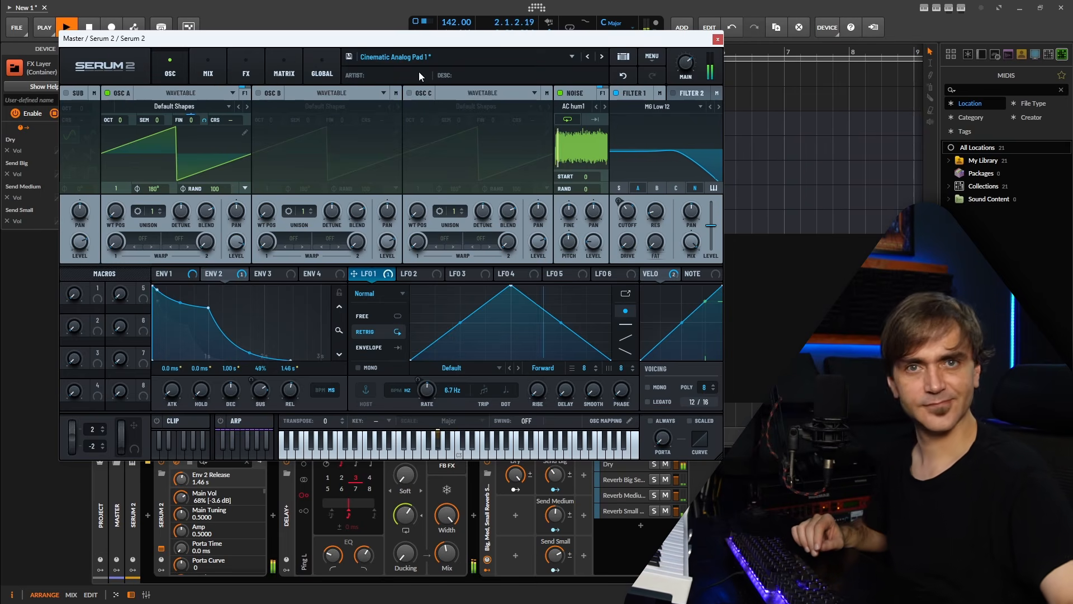
- Look over the global voice settings and oscillator A's unison settings in the init patch
left_click(314, 78)
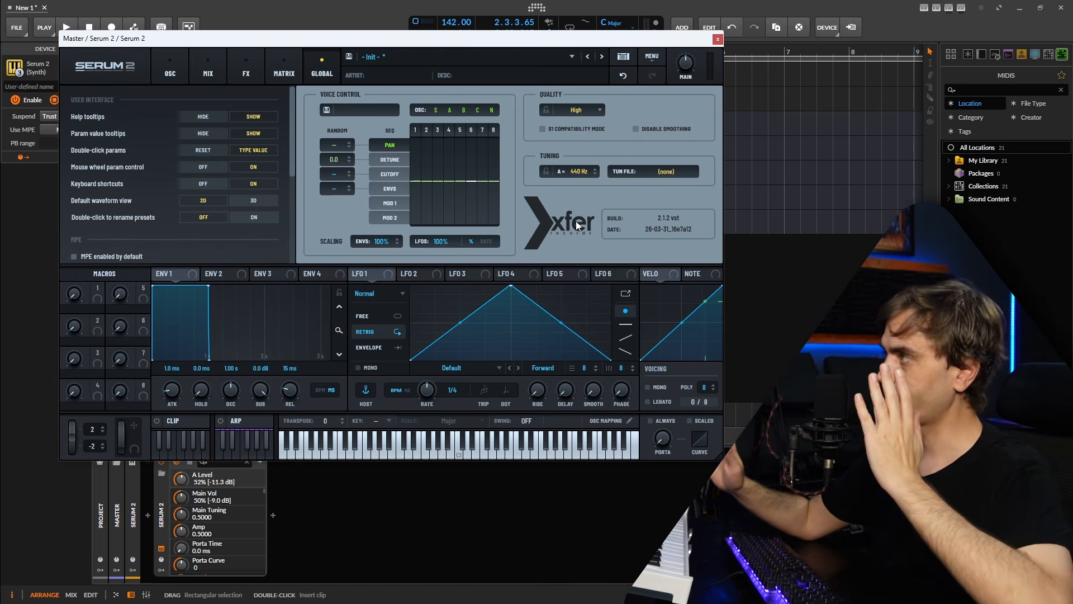
left_click(182, 71)
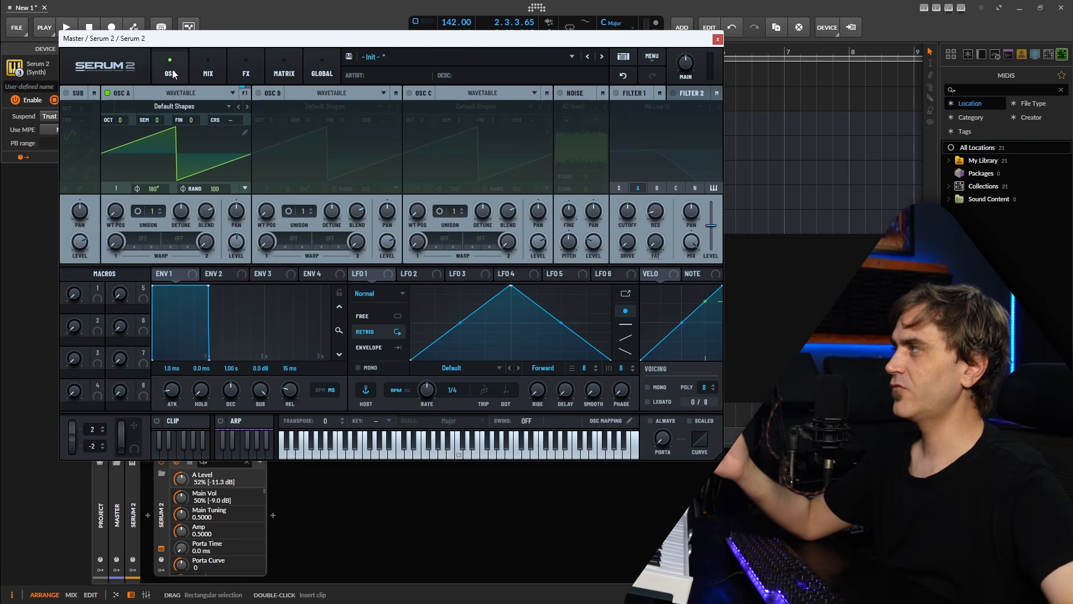
left_click(140, 211)
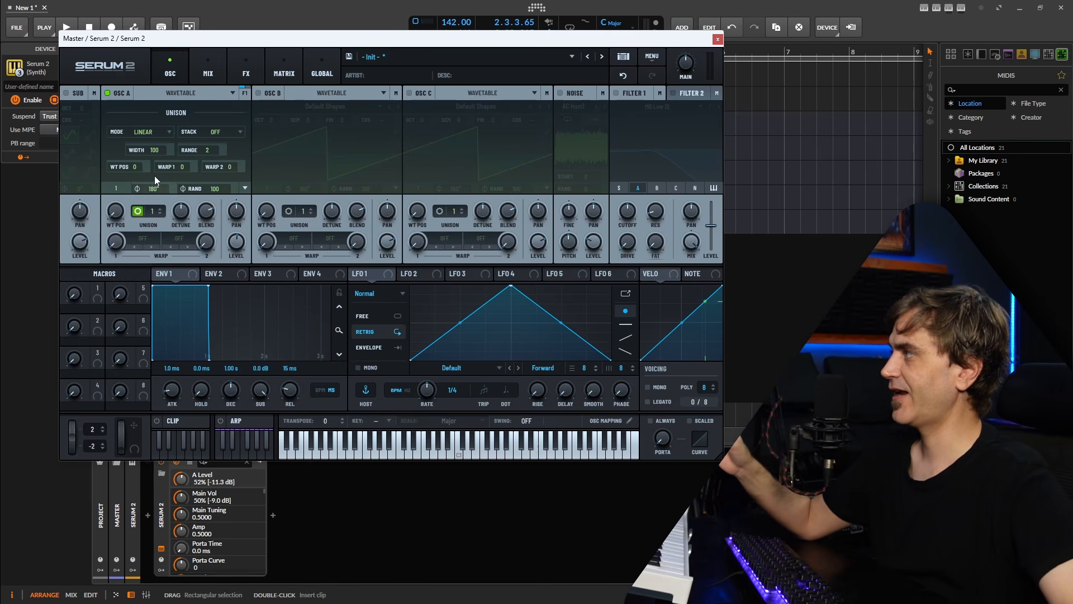
left_click(138, 211)
- Examine the per-voice Detune, Envs and Mod 1 sequence lanes in the global voice control section
left_click(323, 71)
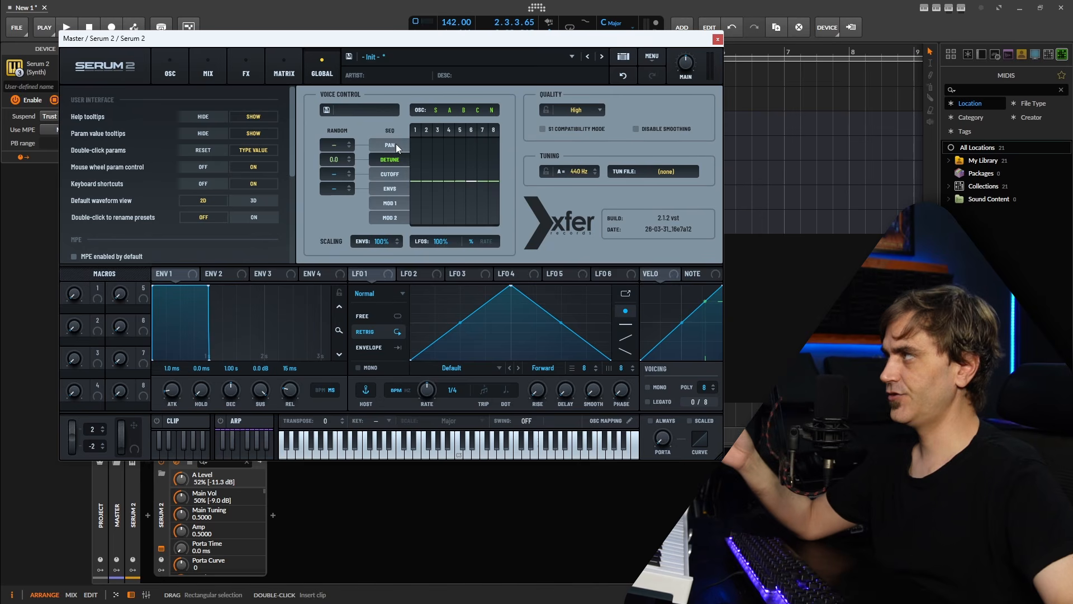
left_click(397, 175)
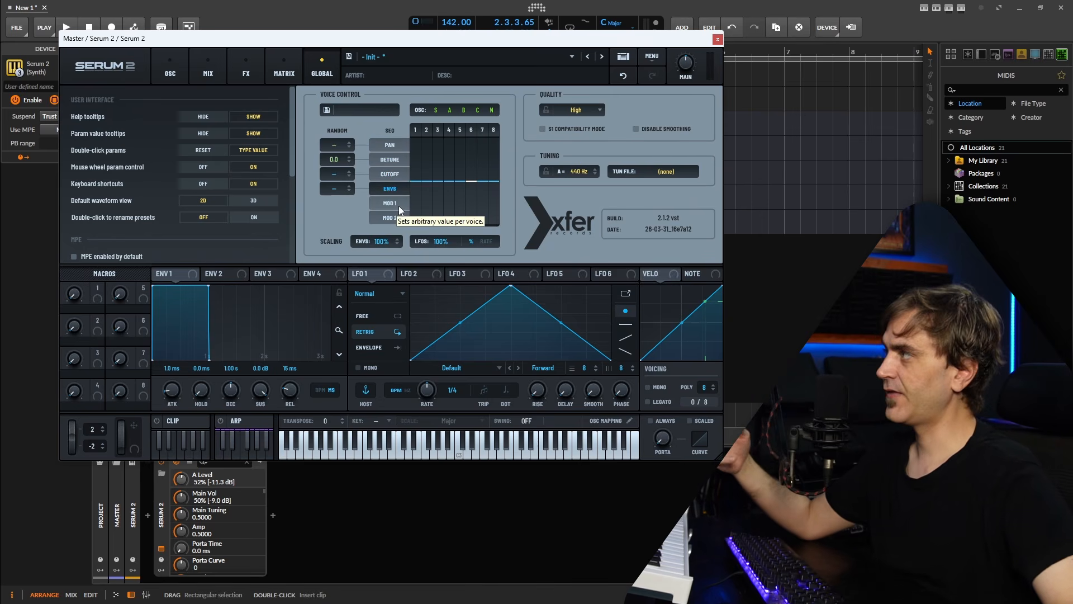
left_click(398, 204)
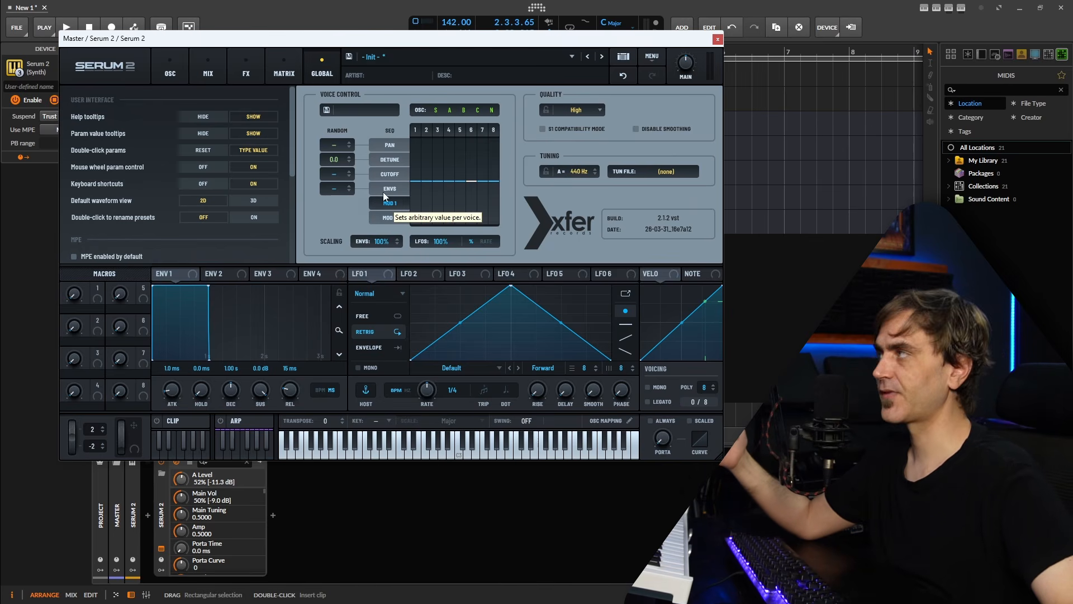
- Look through the note modulation sources available for oscillator A's first warp control, including Voice Mod 1 and Voice Mod 2
left_click(169, 68)
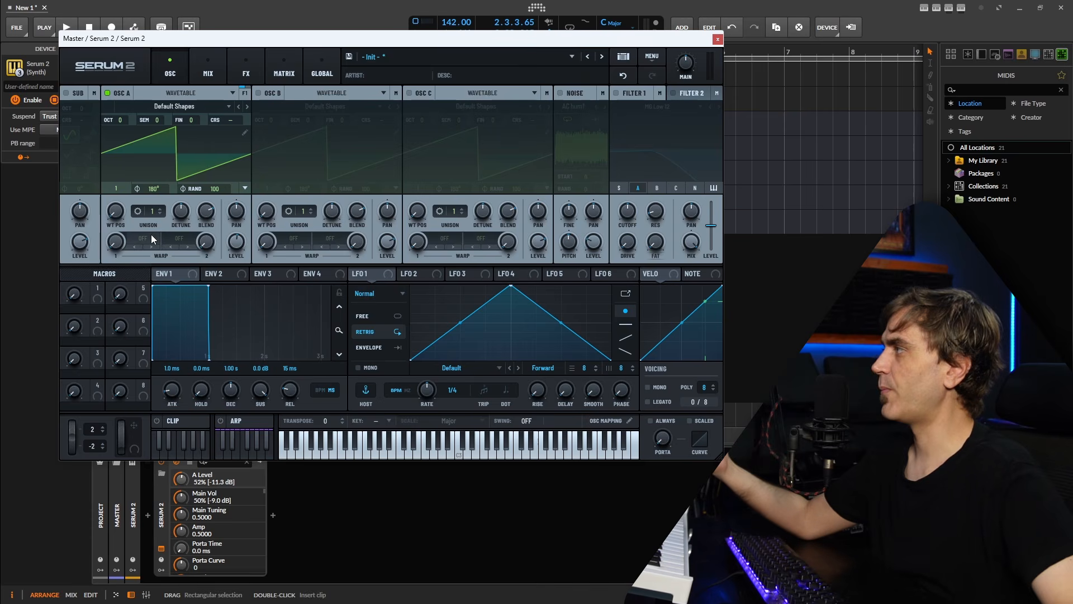
right_click(117, 242)
mouse_move(158, 267)
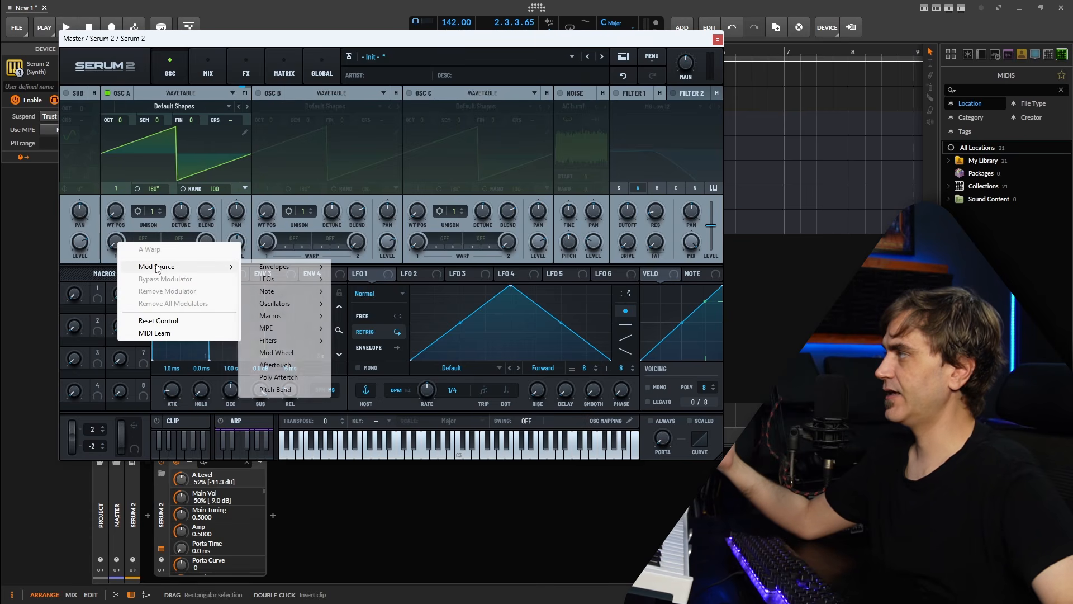
mouse_move(294, 342)
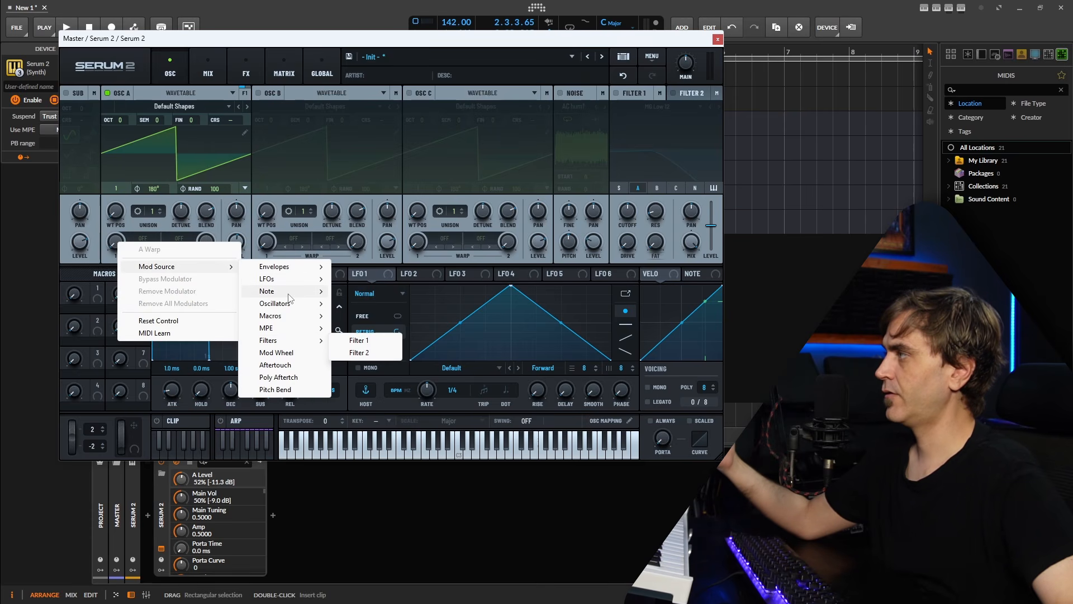
mouse_move(291, 295)
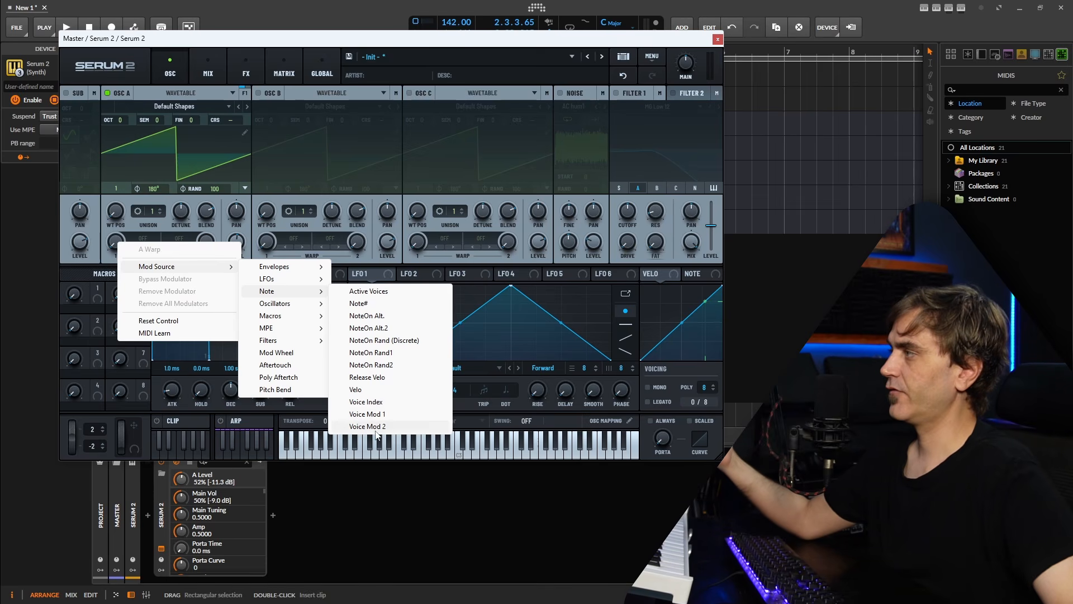
- Draw detune offsets of a few cents across the voices in the voice control sequence, with voice 4 about 3 cents, and audition them
left_click(322, 70)
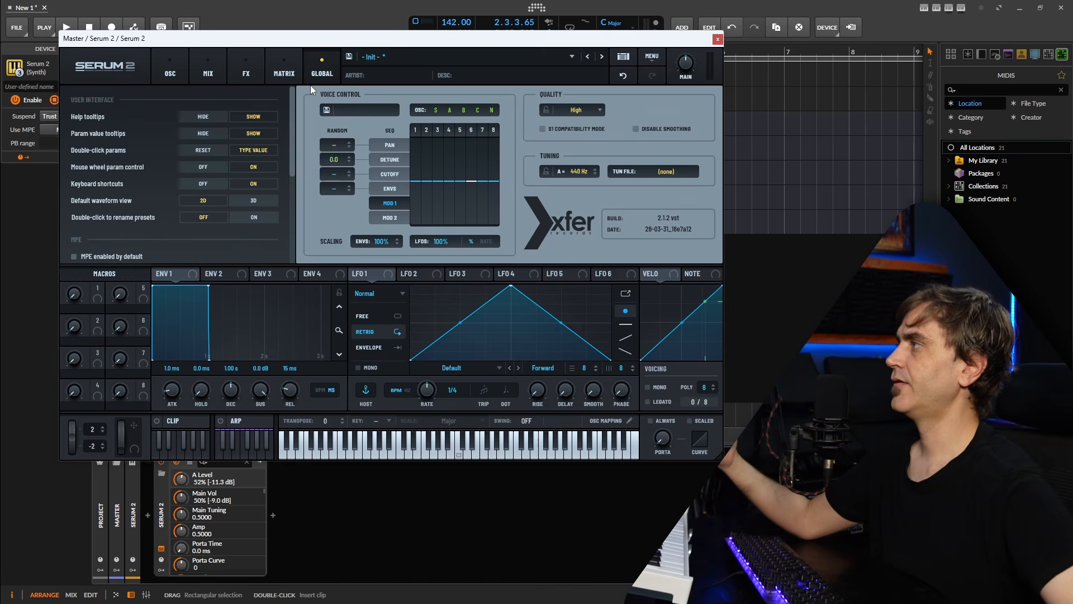
left_click(394, 159)
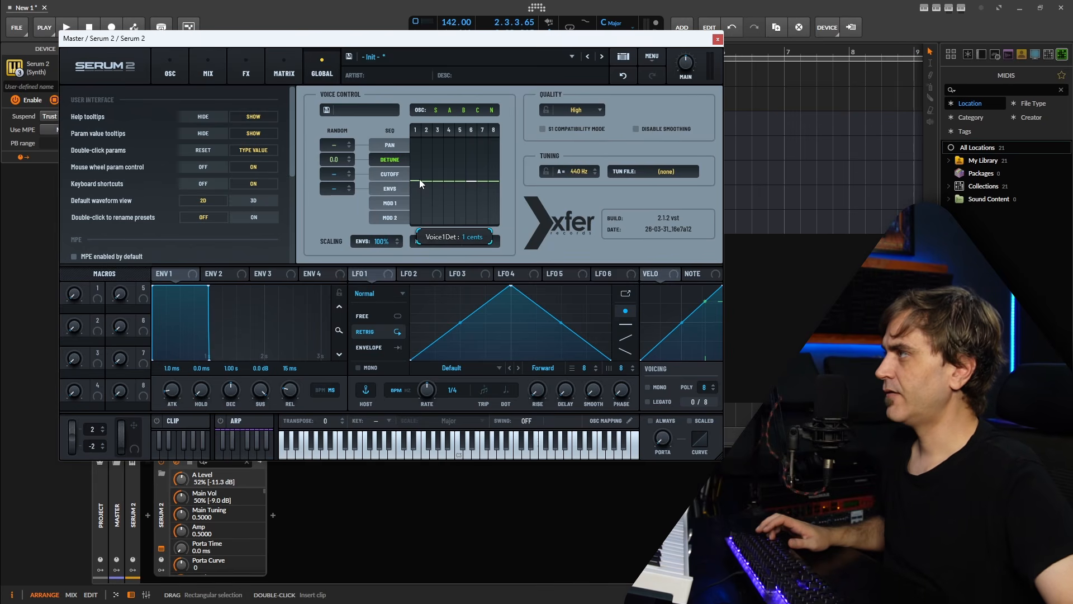
left_click(427, 183)
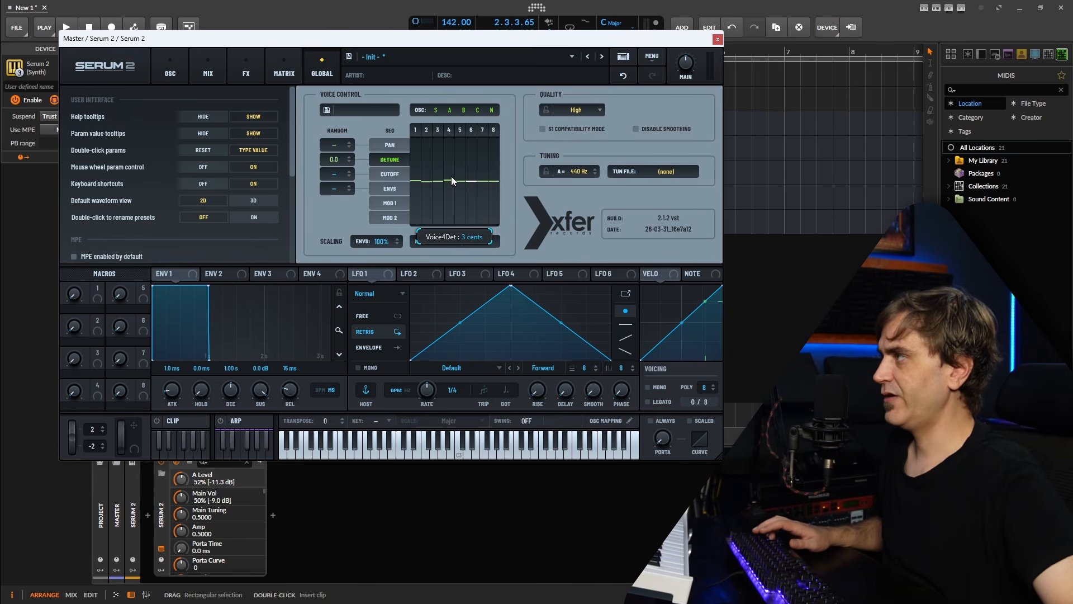
left_click_drag(463, 183, 472, 187)
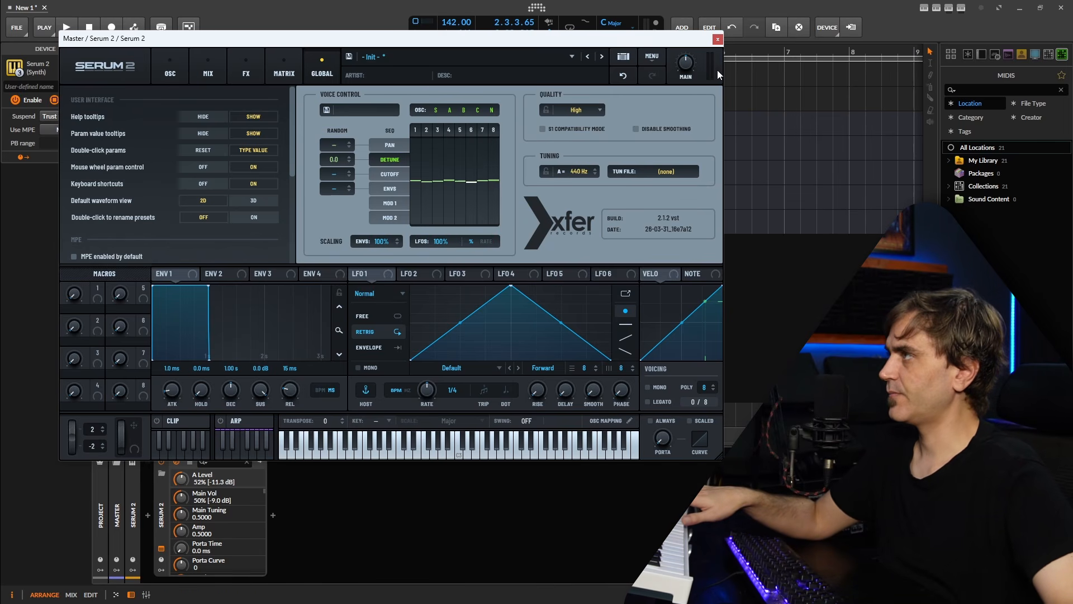
key("space")
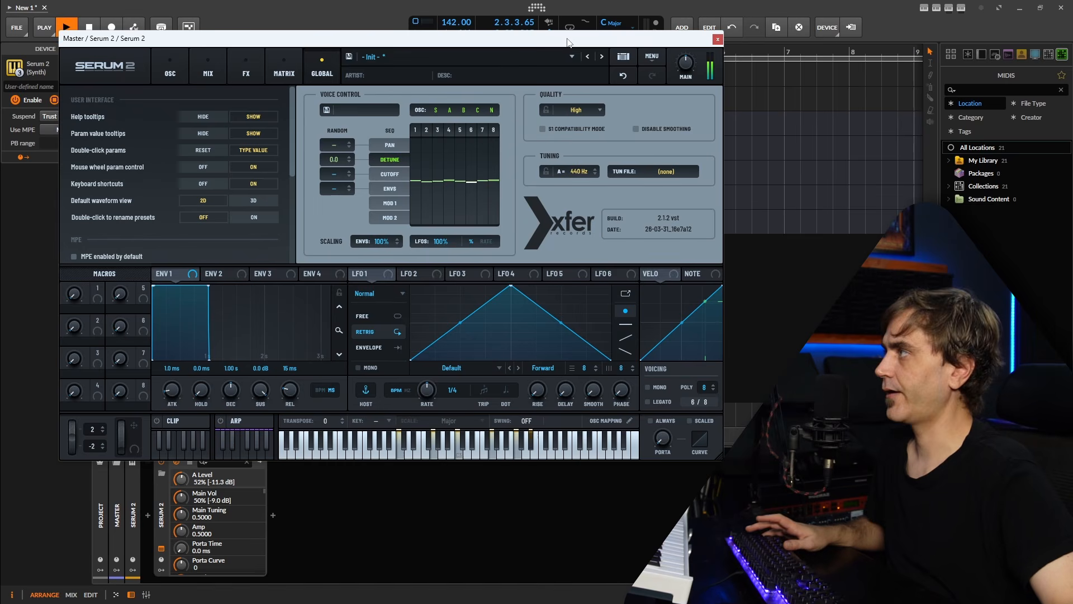
- Enable filter 1 and modulate its cutoff with Env 2, shaped to 0.5 ms attack, 30% sustain and 663 ms release
left_click(617, 94)
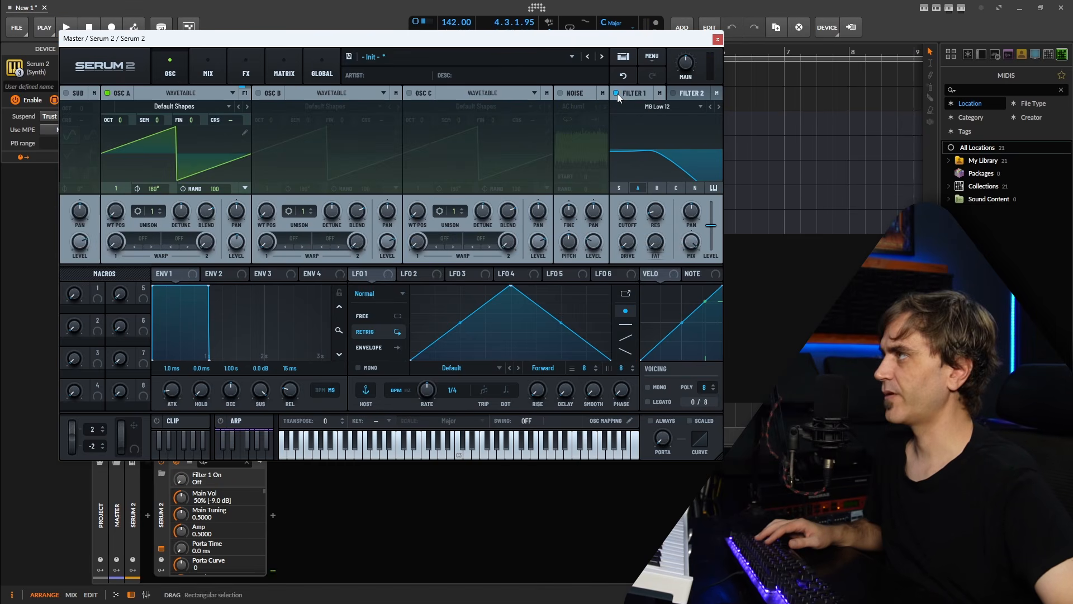
left_click(222, 276)
left_click_drag(221, 276, 627, 210)
left_click_drag(269, 395, 272, 472)
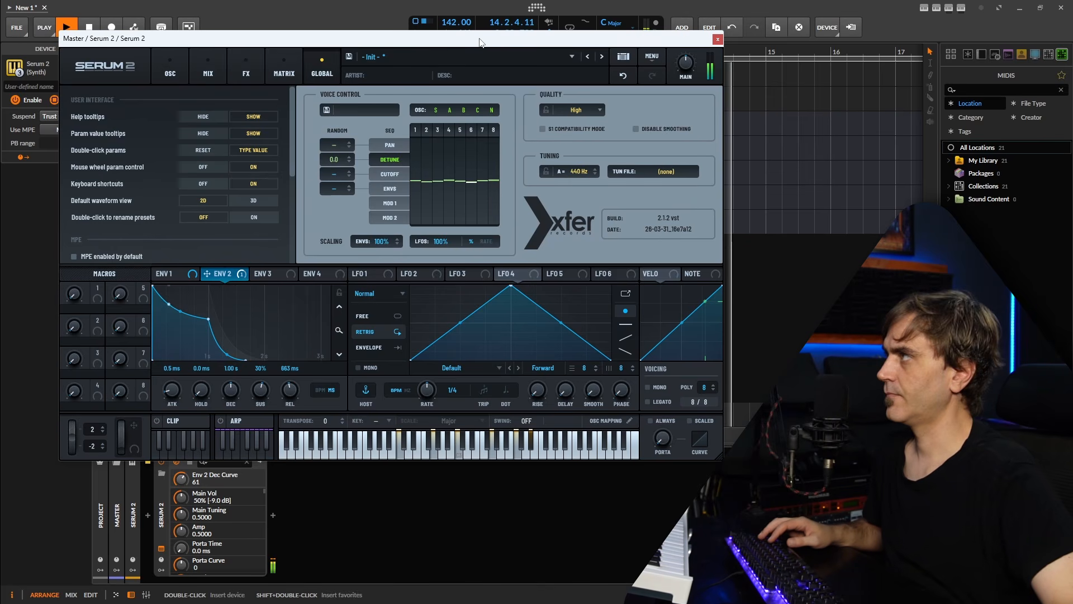
- Play back the patch to hear the per-voice detuning through filter 1
key("space")
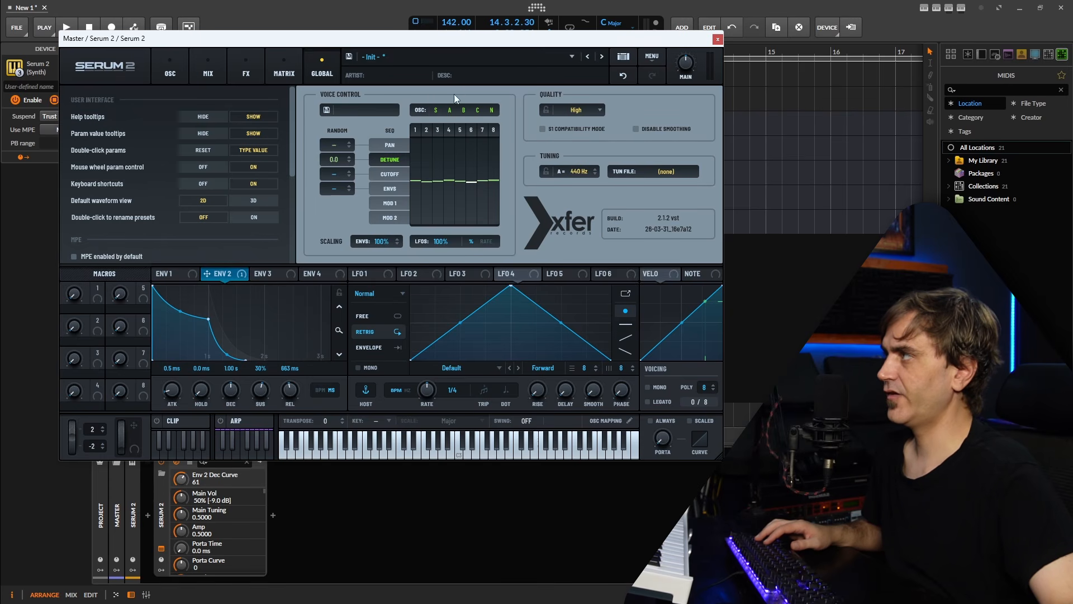
key("space")
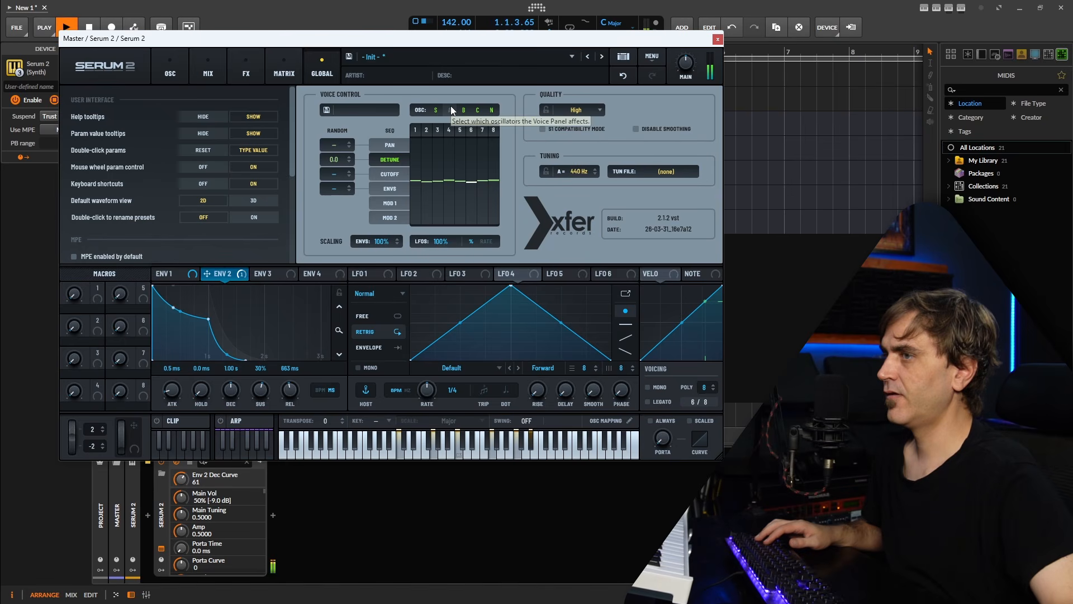
key("space")
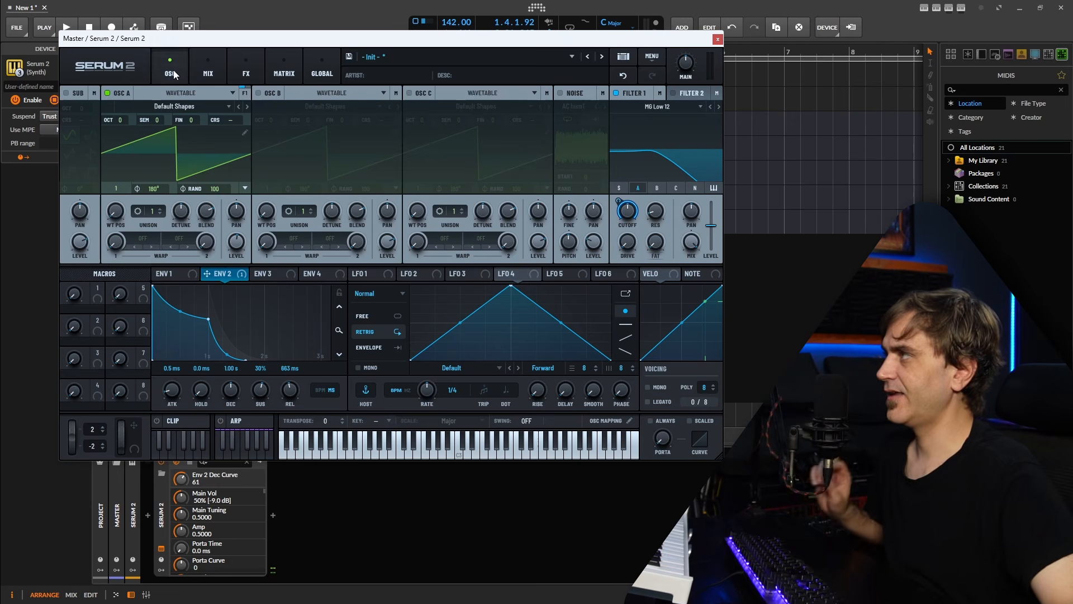
- Bypass filter 1 and compare playback with and without voice control applied to oscillator A
left_click(171, 70)
left_click(615, 93)
left_click(313, 61)
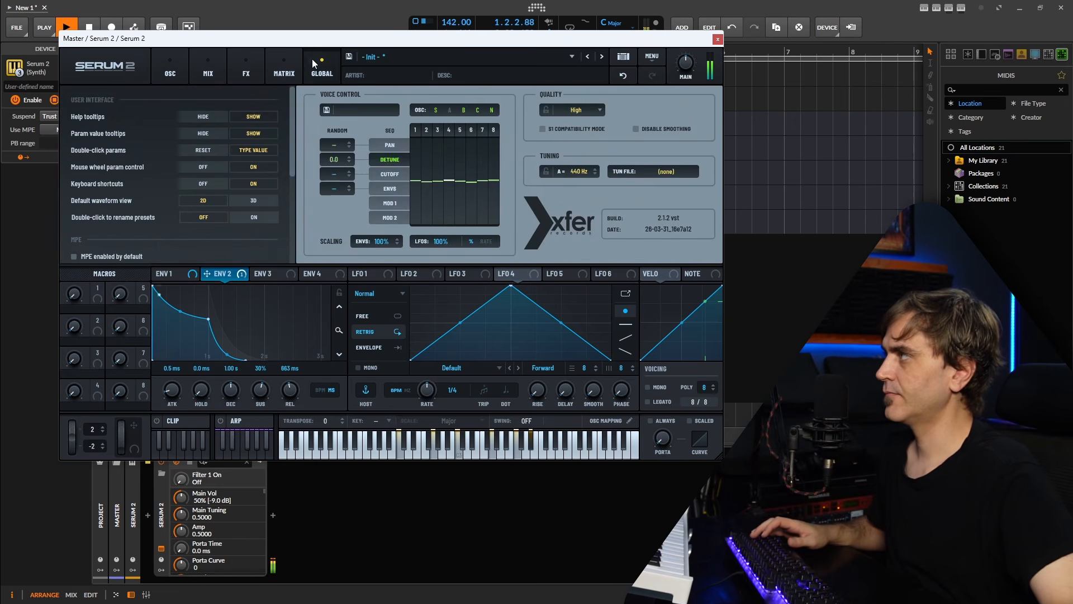
key("space")
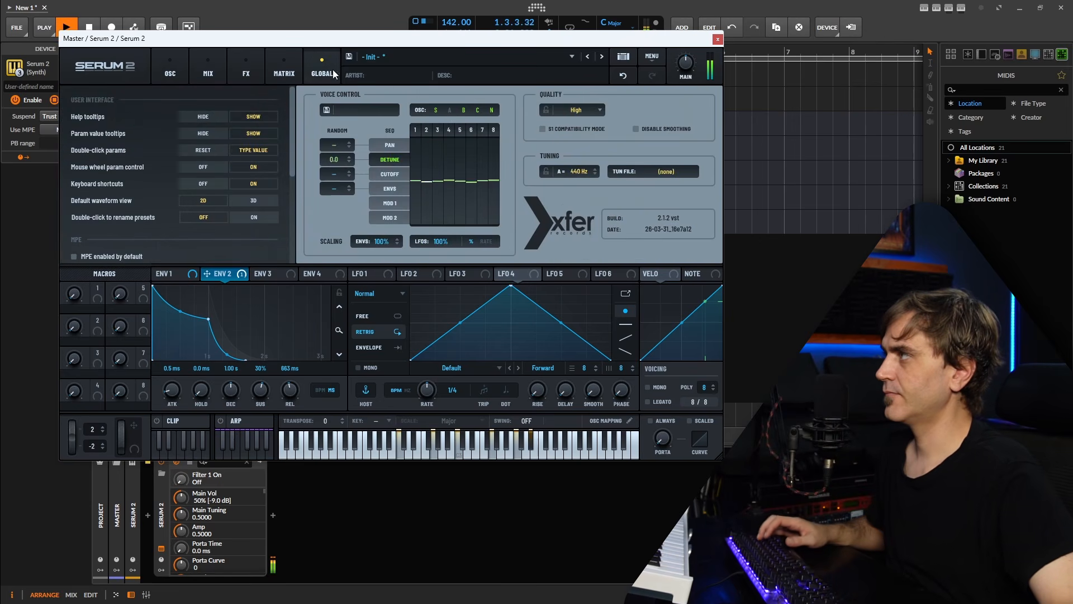
left_click(450, 112)
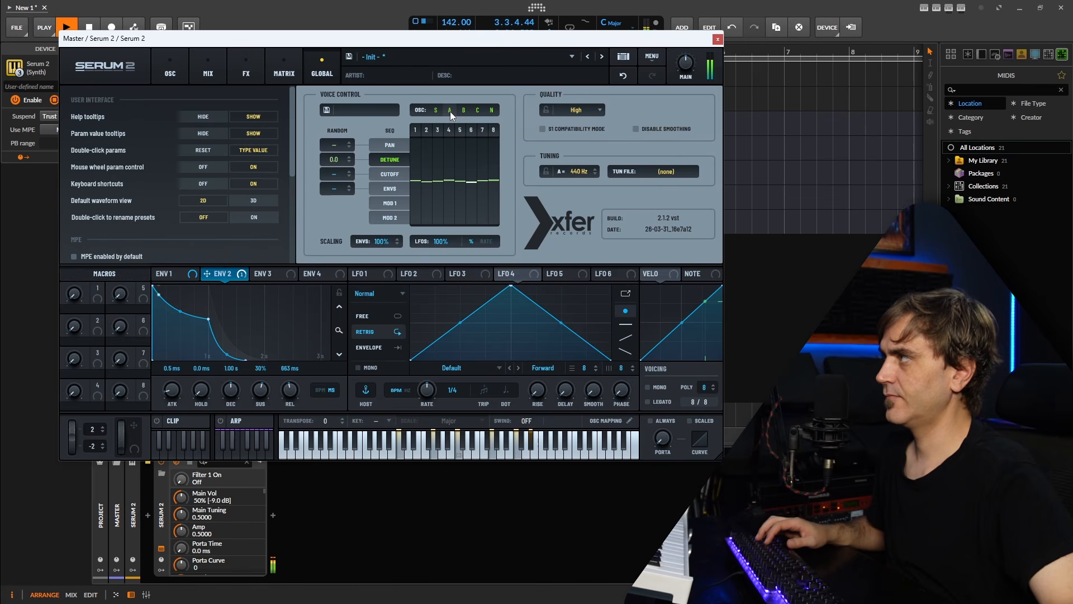
left_click(451, 112)
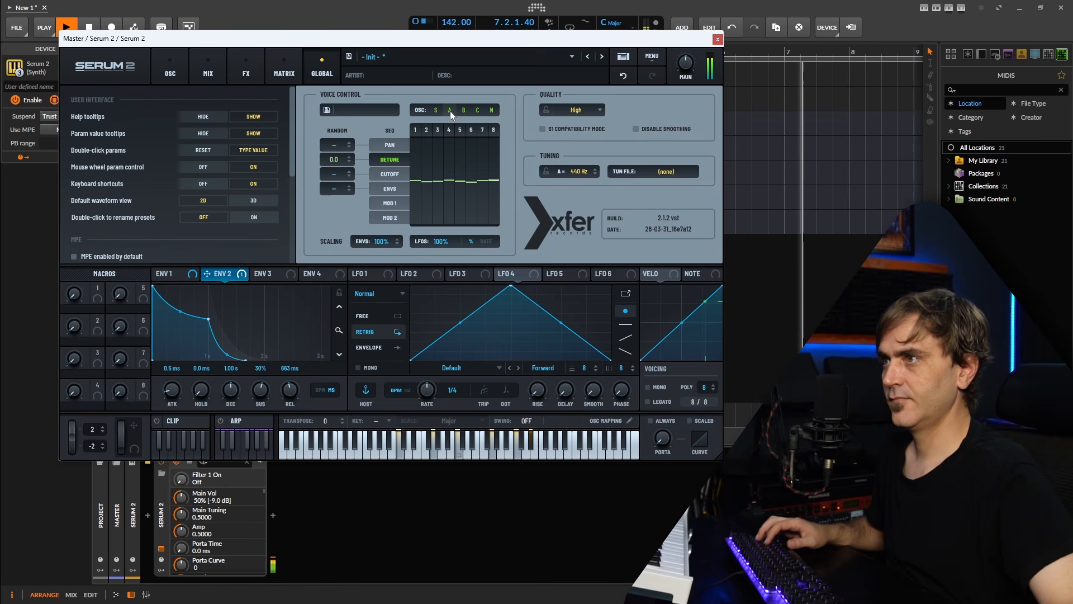
left_click(450, 111)
key("space")
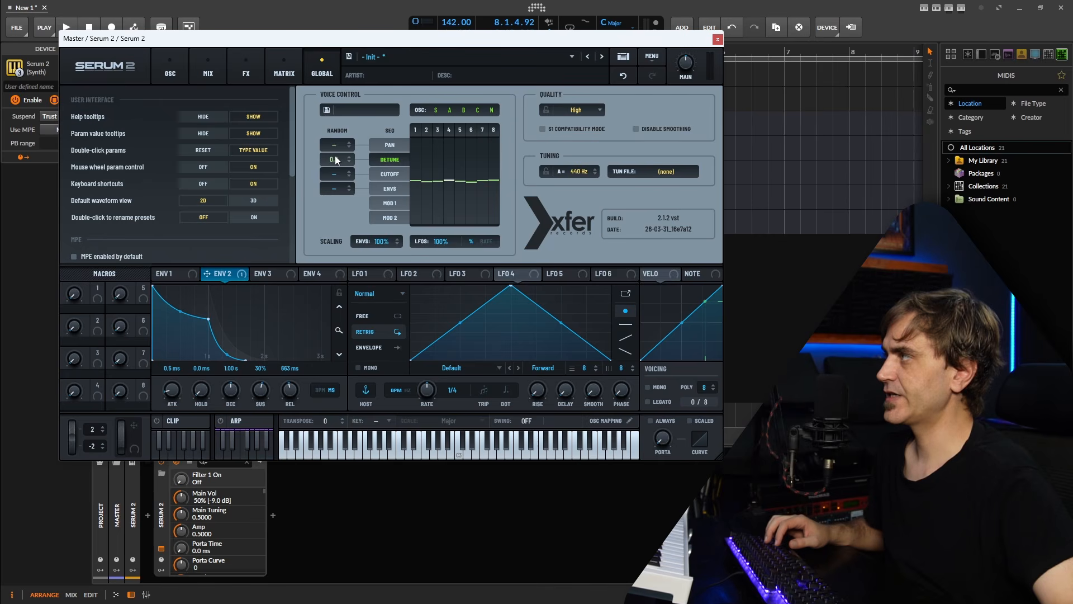
- Set the random detune amount in voice control to 12.0 during playback and compare it with oscillator A excluded and included
left_click_drag(334, 161, 336, 152)
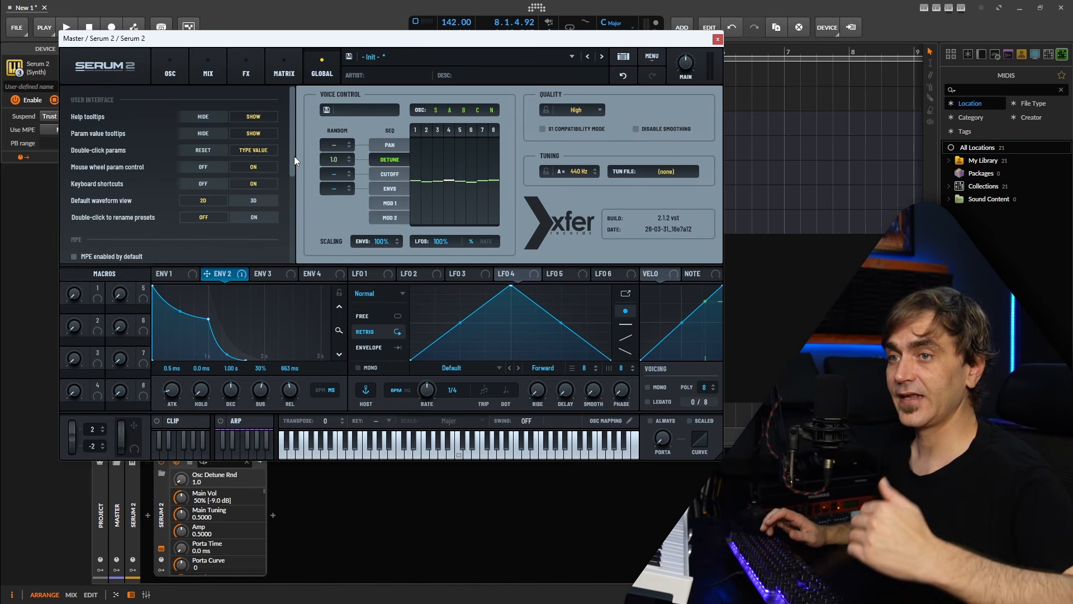
key("space")
left_click_drag(325, 163, 320, 206)
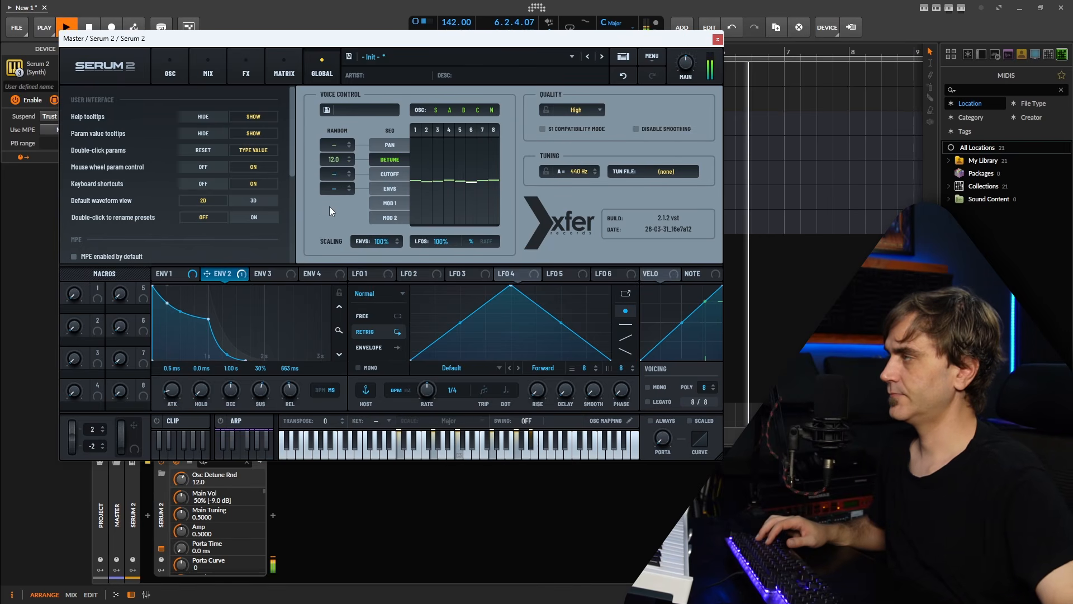
left_click(448, 110)
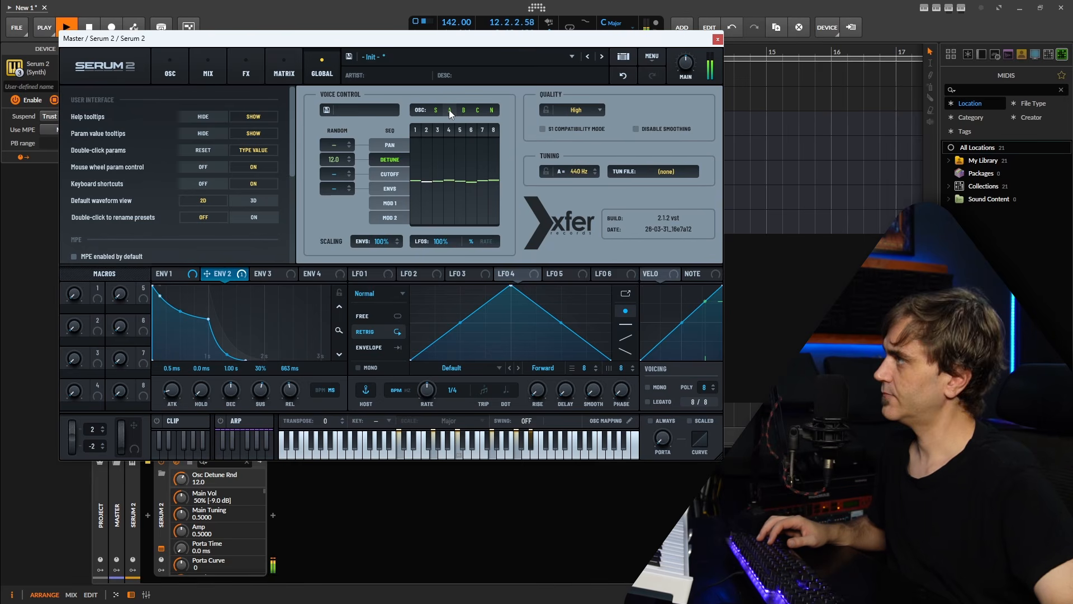
- Turn filter 1 back on, check the modulation matrix, and stop playback on the global page
left_click(188, 59)
left_click(616, 92)
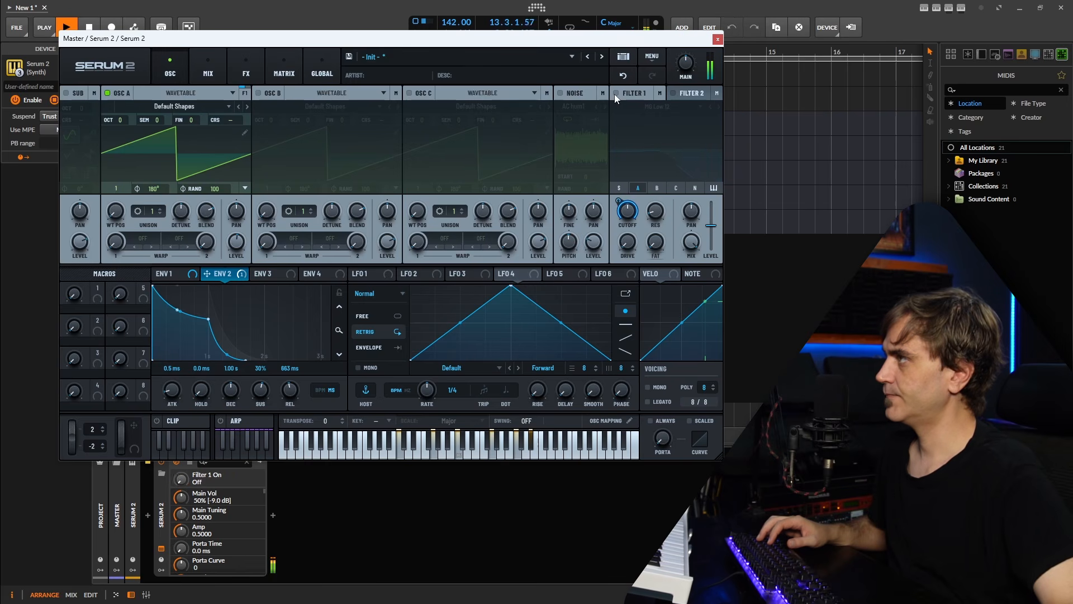
left_click(294, 62)
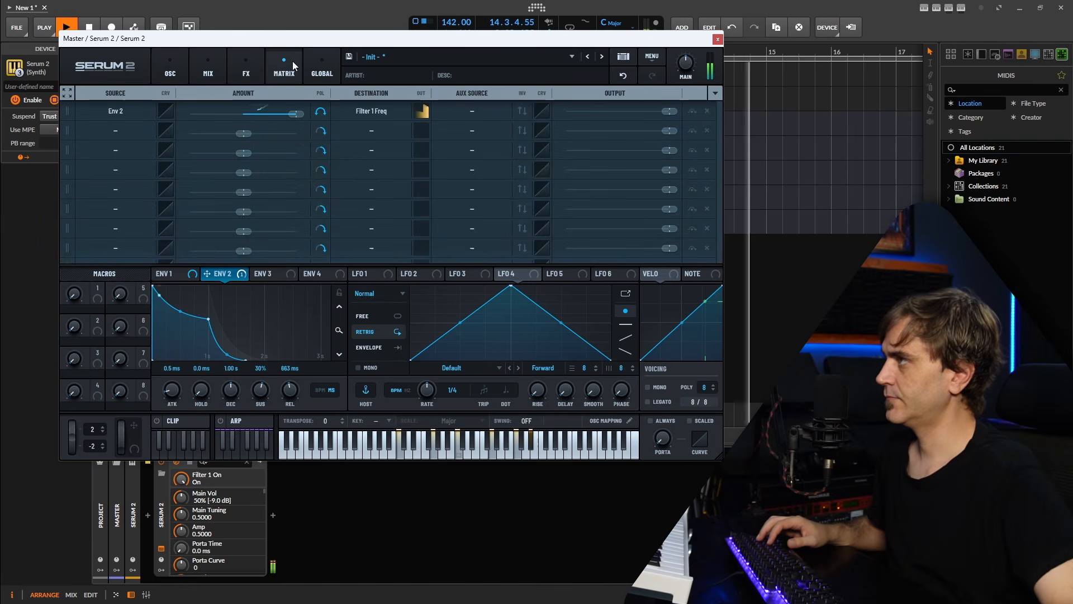
left_click(333, 61)
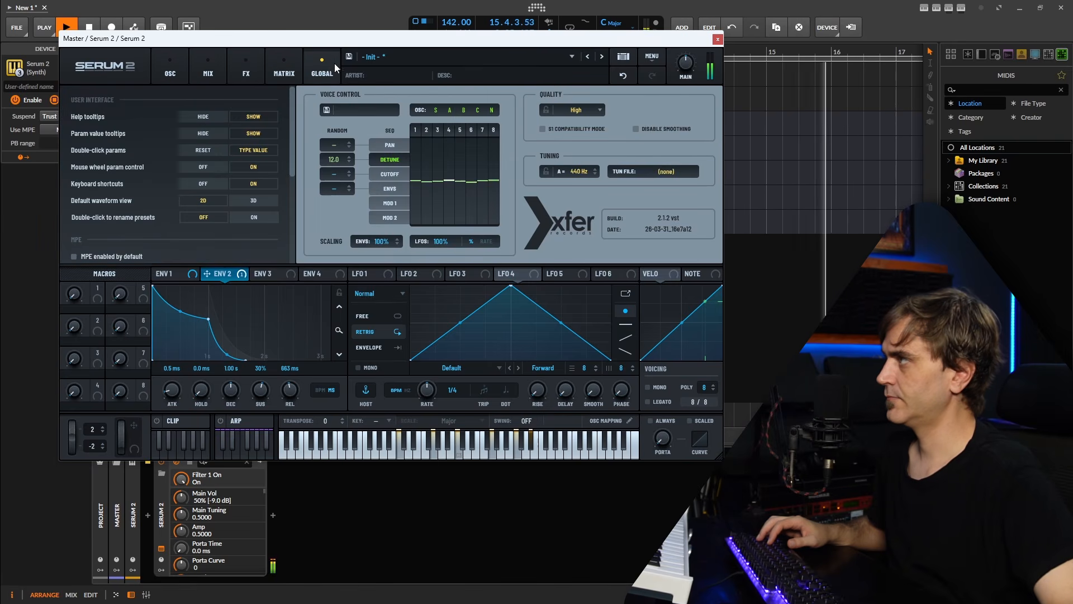
key("space")
- Draw slight cutoff offsets across the eight voices in the voice control sequence and start playback
left_click(381, 173)
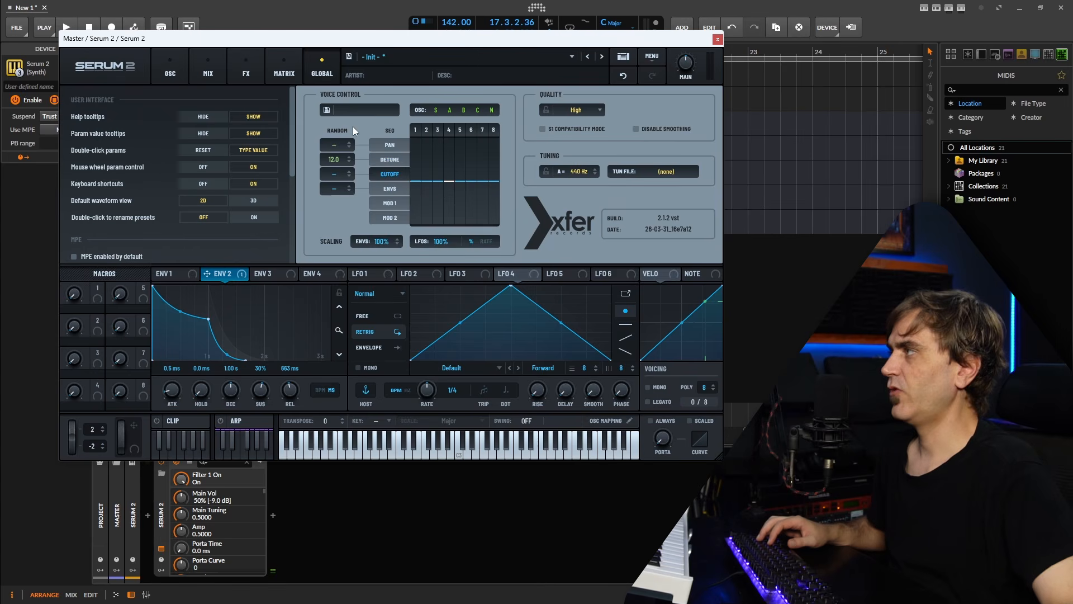
mouse_move(417, 181)
left_mouse_down()
mouse_move(471, 172)
mouse_move(495, 183)
left_mouse_up()
key("space")
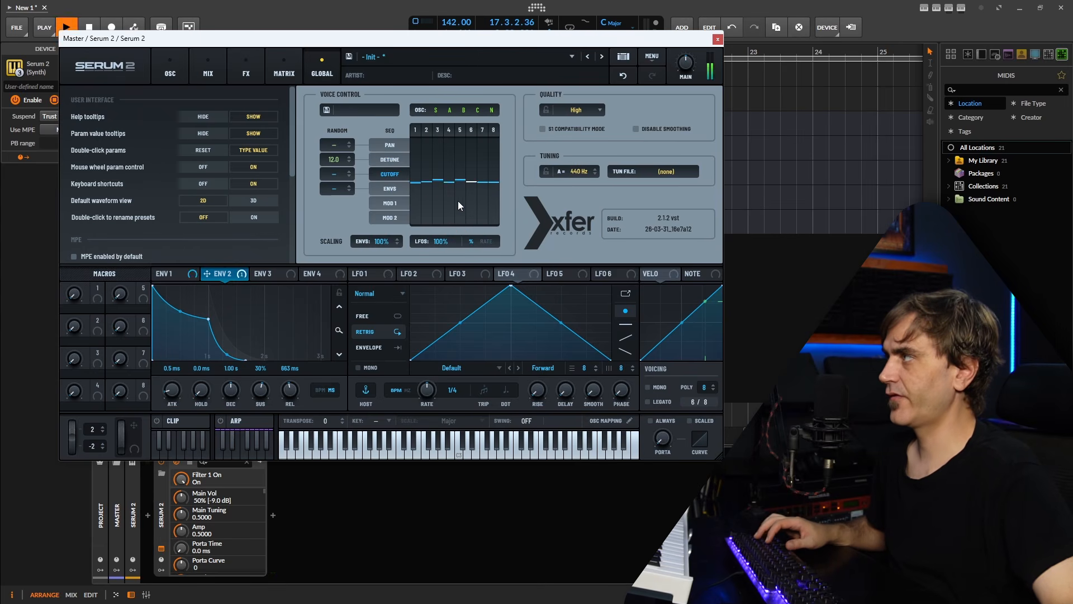
- Redraw the per-voice detune offsets with a larger value for voice 4 and about 4 cents for voice 8
left_click(383, 161)
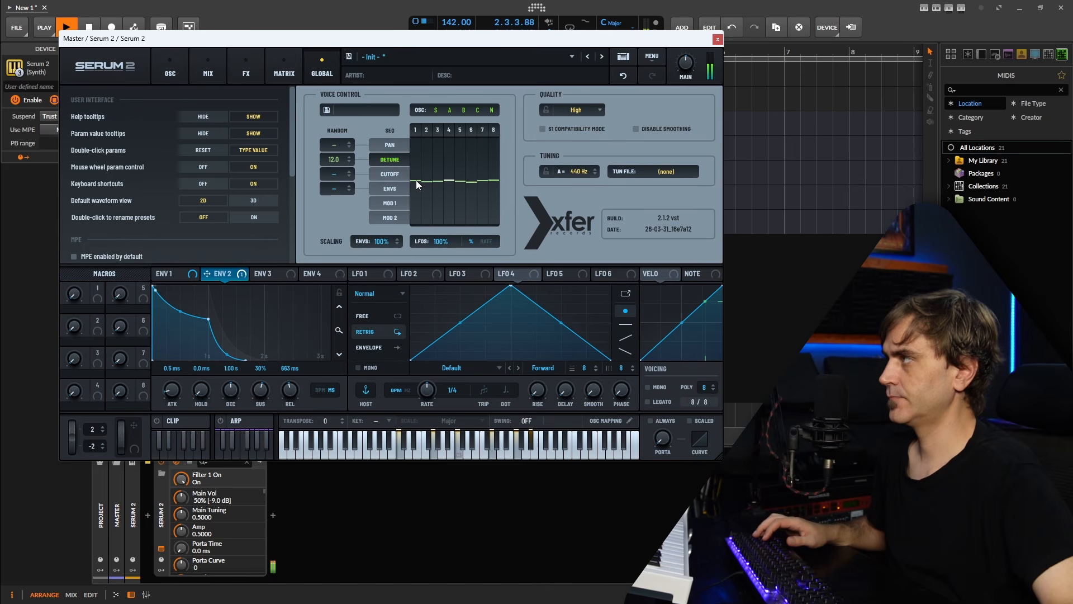
mouse_move(416, 180)
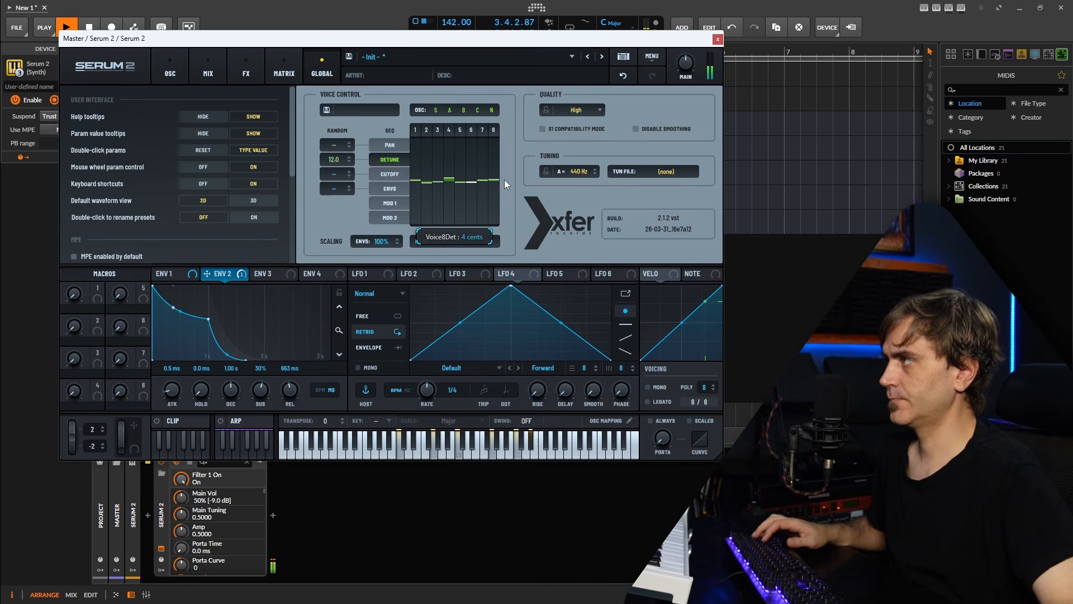
- Lower the random detune to 10.6 and redraw the per-voice cutoff offsets, keeping voices 1 and 4 close to zero, with playback stopped at the end
scroll(336, 166, "down", 3)
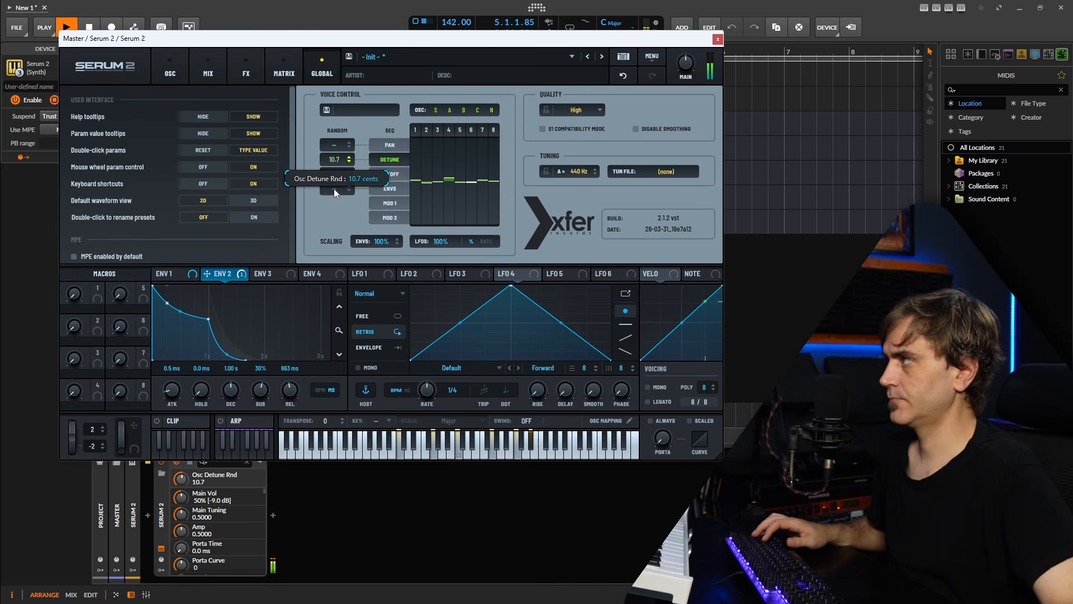
left_click_drag(333, 189, 334, 191)
left_click(405, 173)
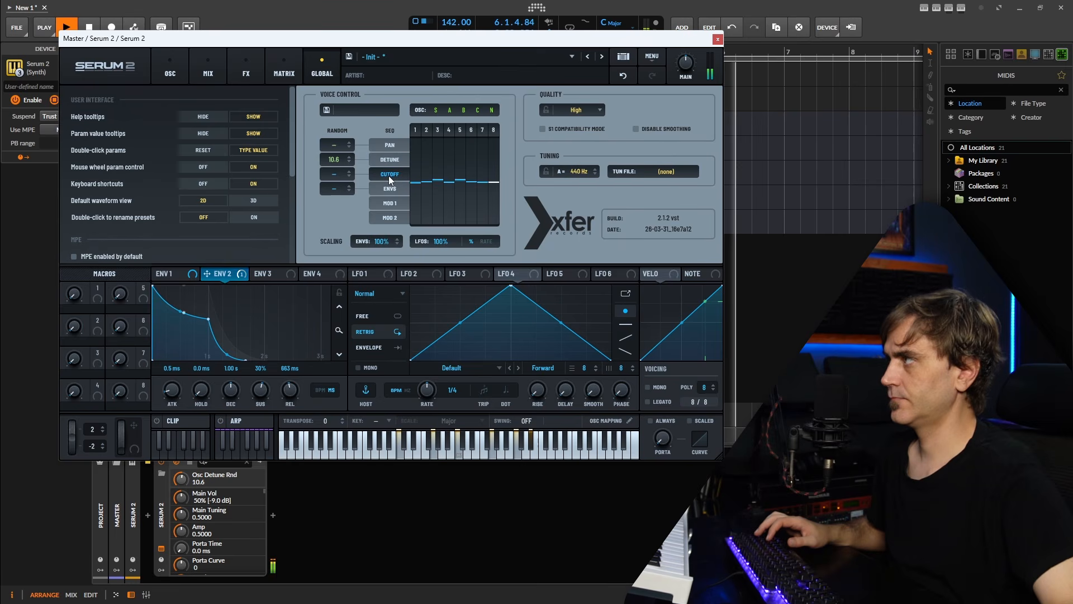
mouse_move(467, 186)
left_mouse_down()
mouse_move(484, 209)
mouse_move(495, 193)
mouse_move(419, 199)
left_mouse_up()
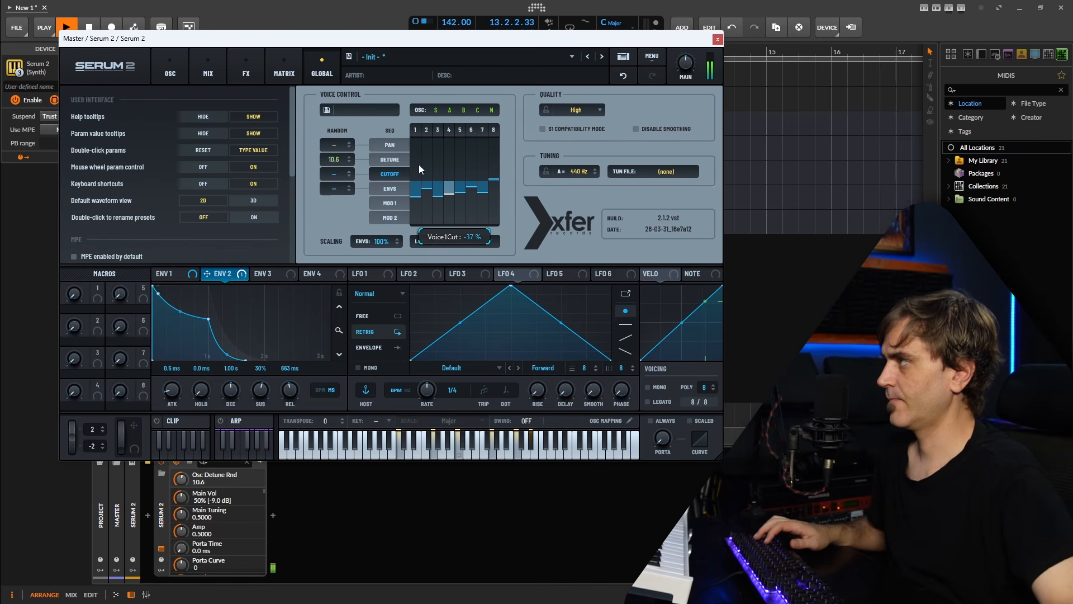
left_click_drag(451, 192, 449, 163)
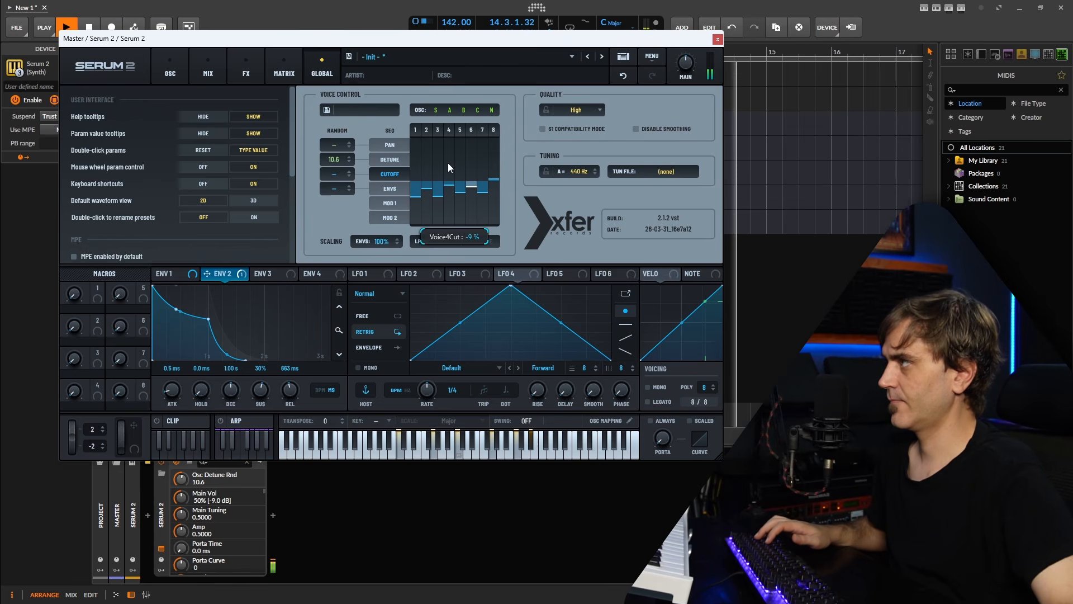
left_click(414, 182)
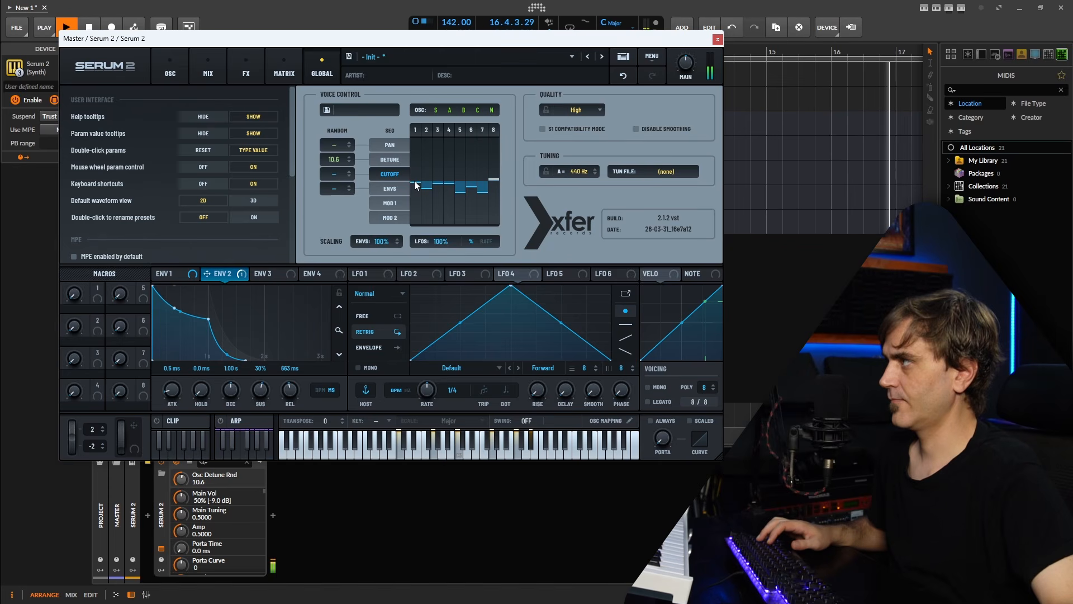
key("space")
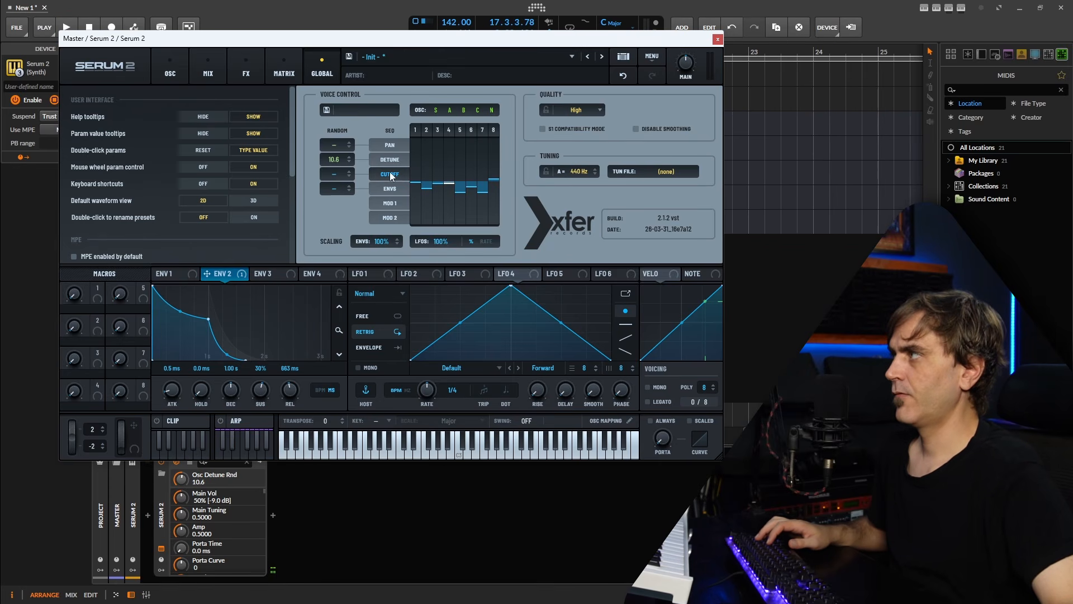
- Draw slight envelope offsets across the eight voices in the voice control sequence and start playback
left_click(388, 189)
mouse_move(415, 184)
left_mouse_down()
mouse_move(421, 196)
mouse_move(484, 183)
left_mouse_up()
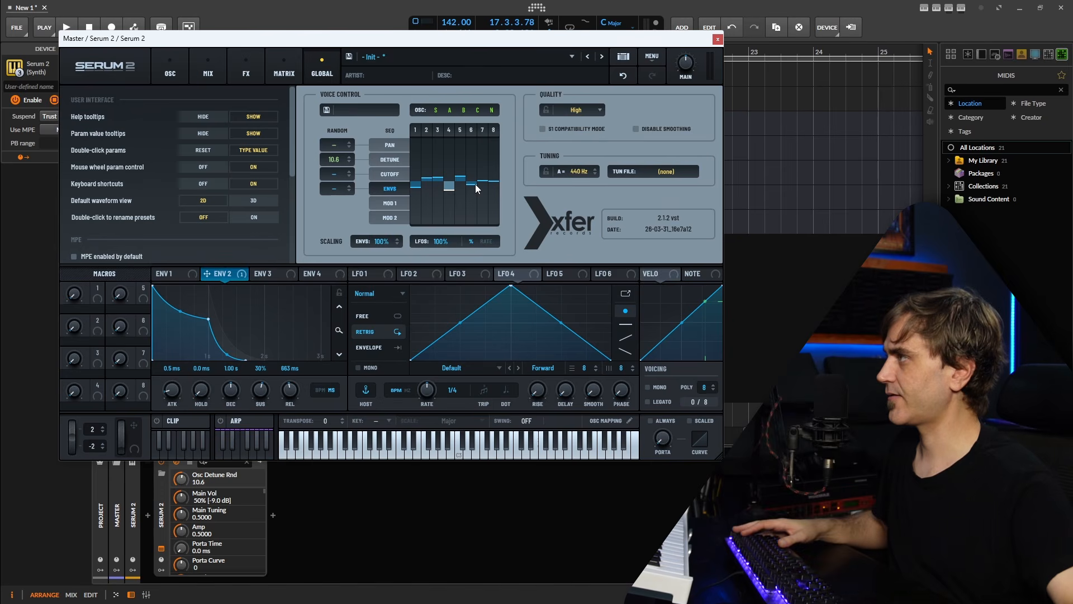
key("space")
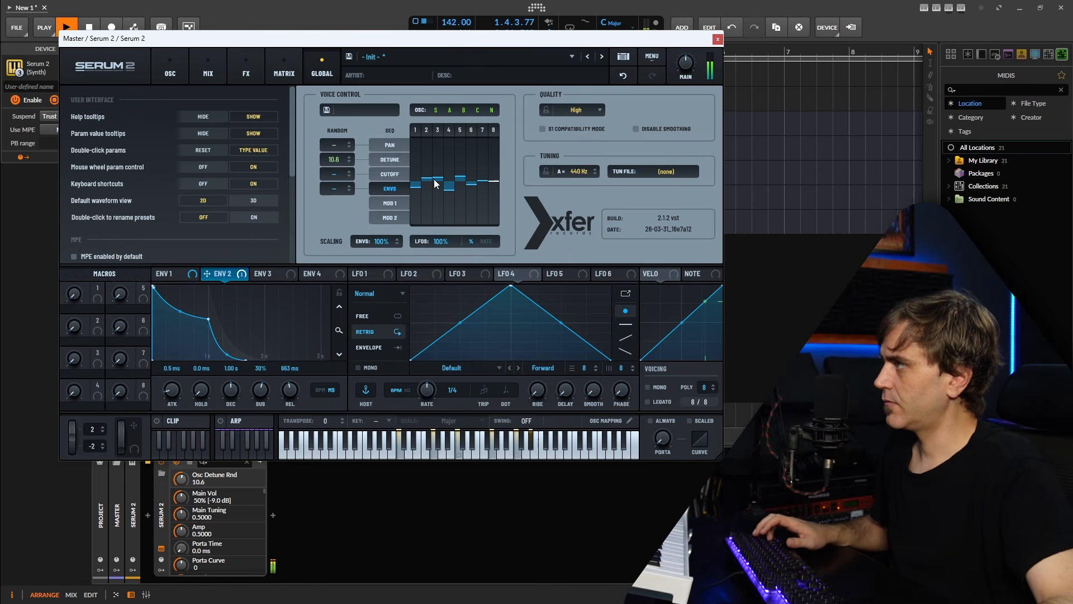
- Exaggerate the envelope offsets, with voice 3 near maximum, voice 2 near minimum, voices 5 and 6 raised, and voices 7 and 8 lowered; stop playback
mouse_move(441, 186)
left_mouse_down()
mouse_move(438, 174)
mouse_move(463, 202)
mouse_move(493, 204)
left_mouse_up()
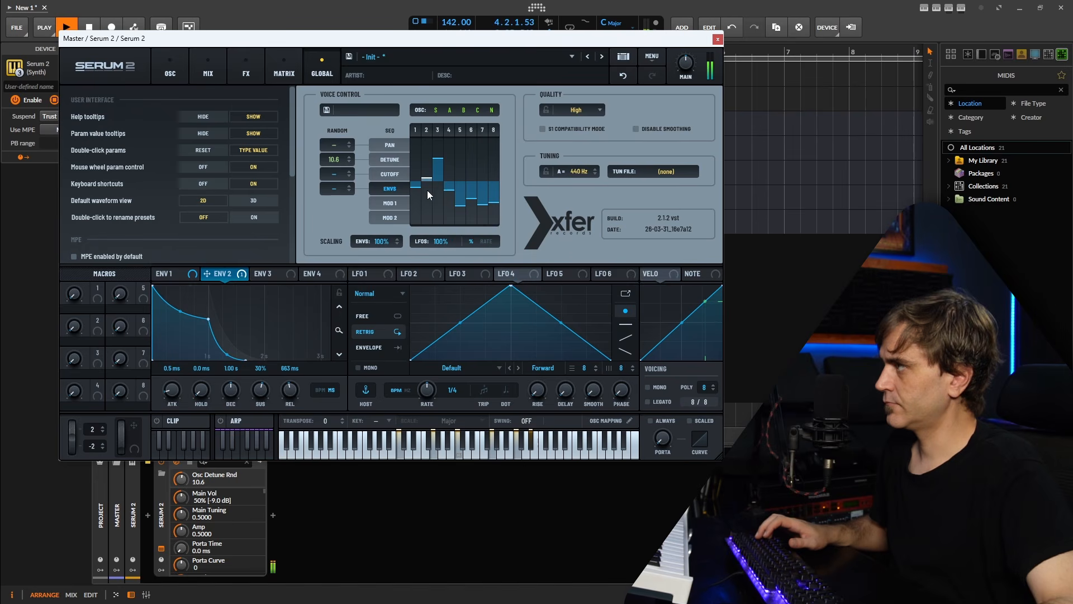
left_click_drag(427, 190, 426, 216)
left_click_drag(441, 160, 439, 139)
left_click_drag(454, 180, 473, 152)
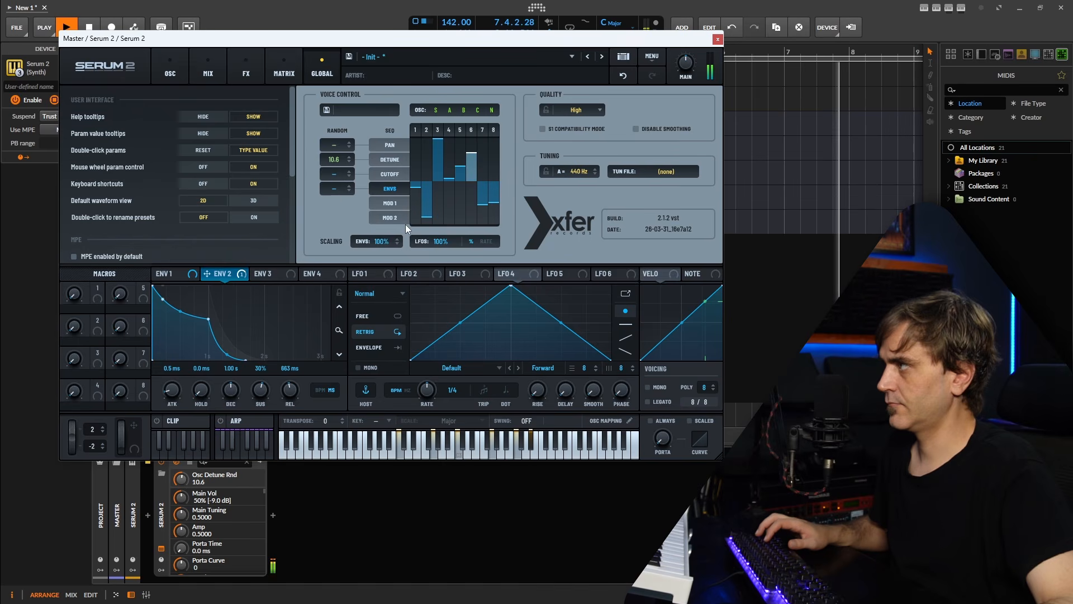
key("space")
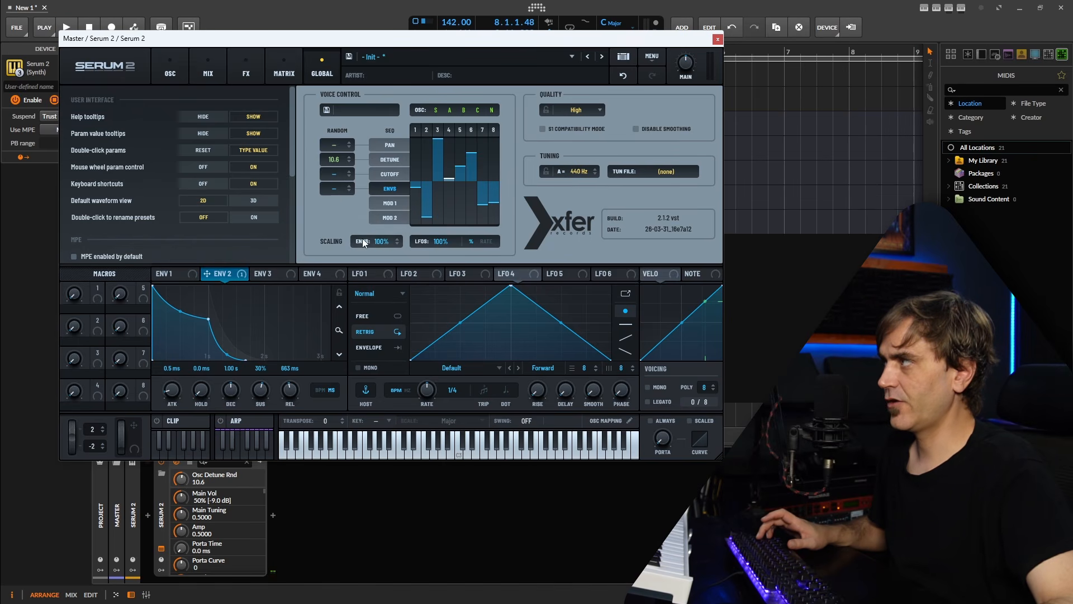
- Set the envelope scaling in voice control to 34% during playback
key("space")
mouse_move(380, 240)
left_mouse_down()
mouse_move(374, 268)
mouse_move(383, 223)
left_mouse_up()
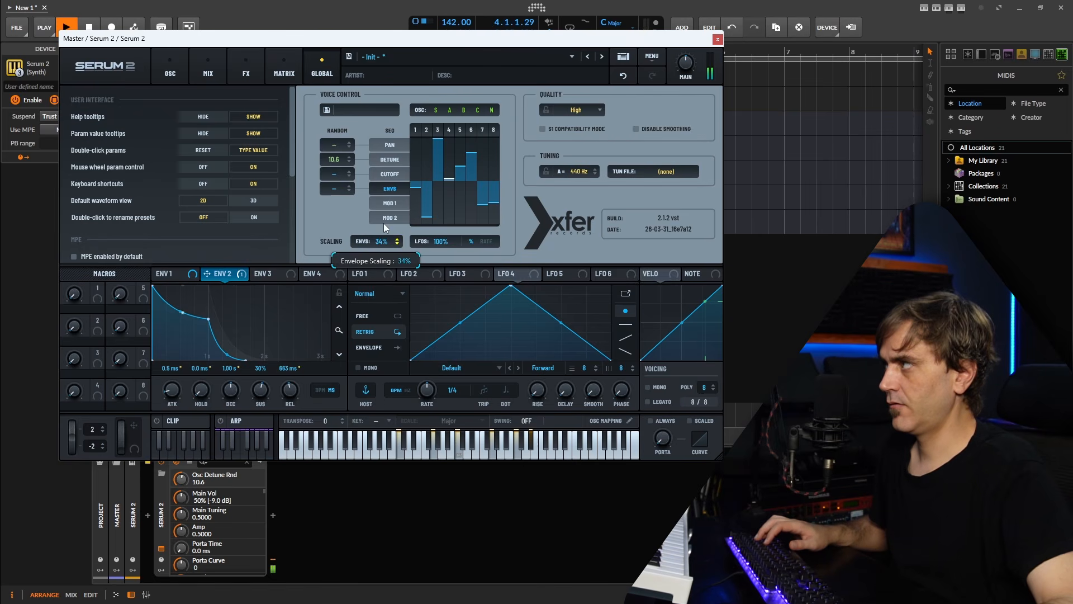
key("space")
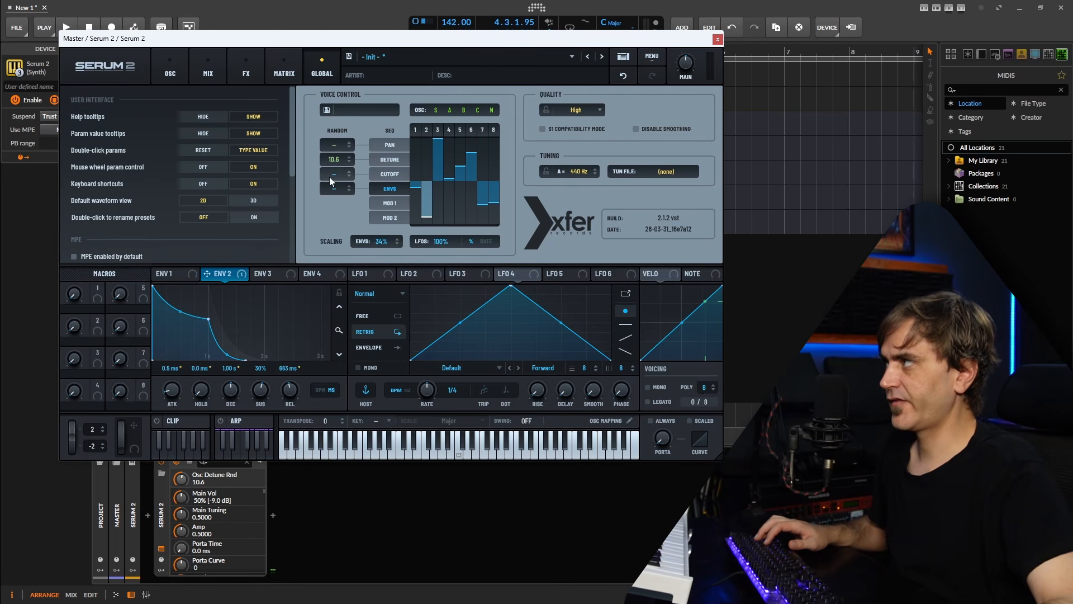
- Set the random amounts to 11% for cutoff, 9% for envelopes and 5% for pan, and start playback
left_click_drag(333, 177, 335, 182)
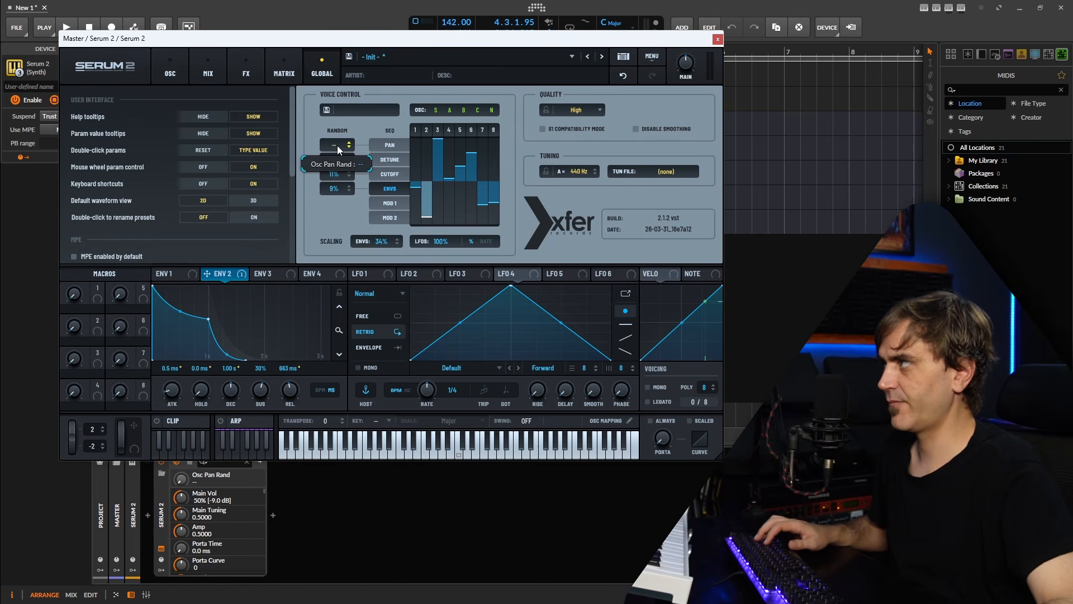
left_click_drag(337, 145, 337, 140)
key("space")
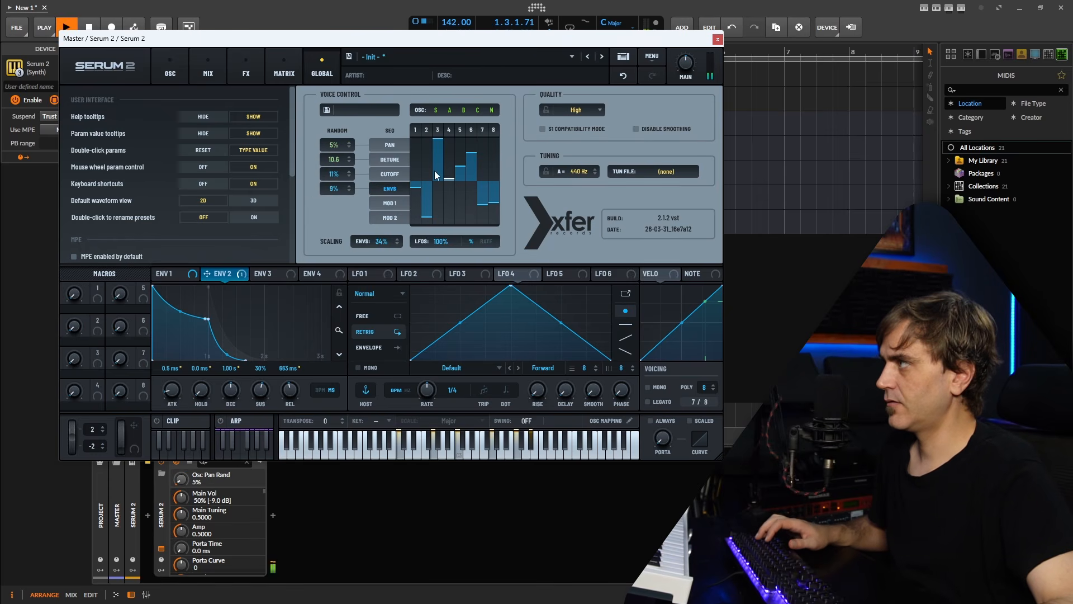
- Set the envelope scaling to 126% and lower the random detune amount to 9.7
mouse_move(381, 242)
left_mouse_down()
mouse_move(406, 197)
mouse_move(380, 242)
left_mouse_up()
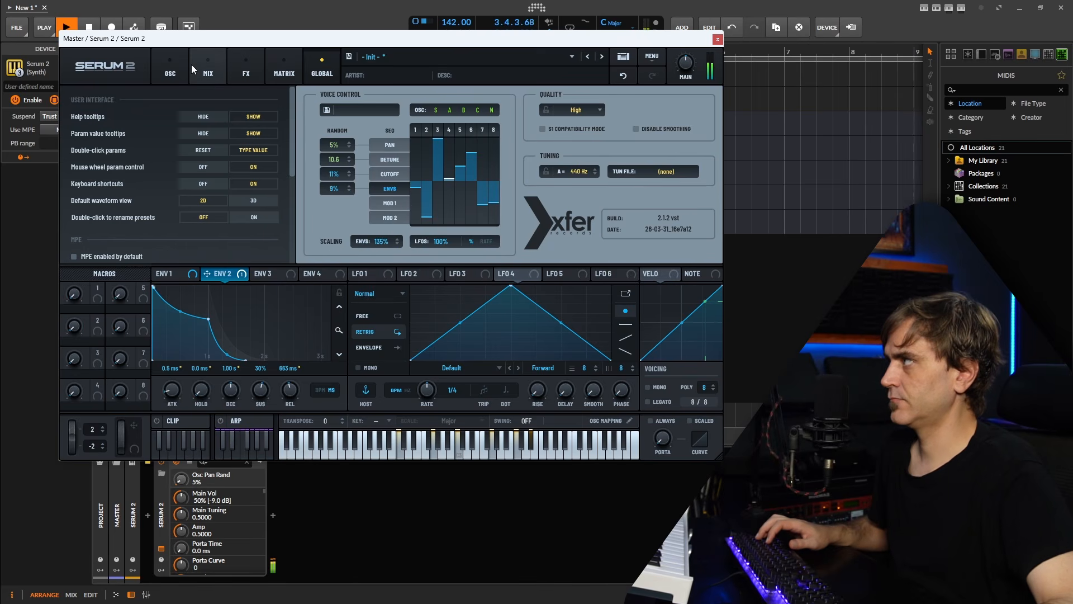
scroll(382, 241, "down", 3)
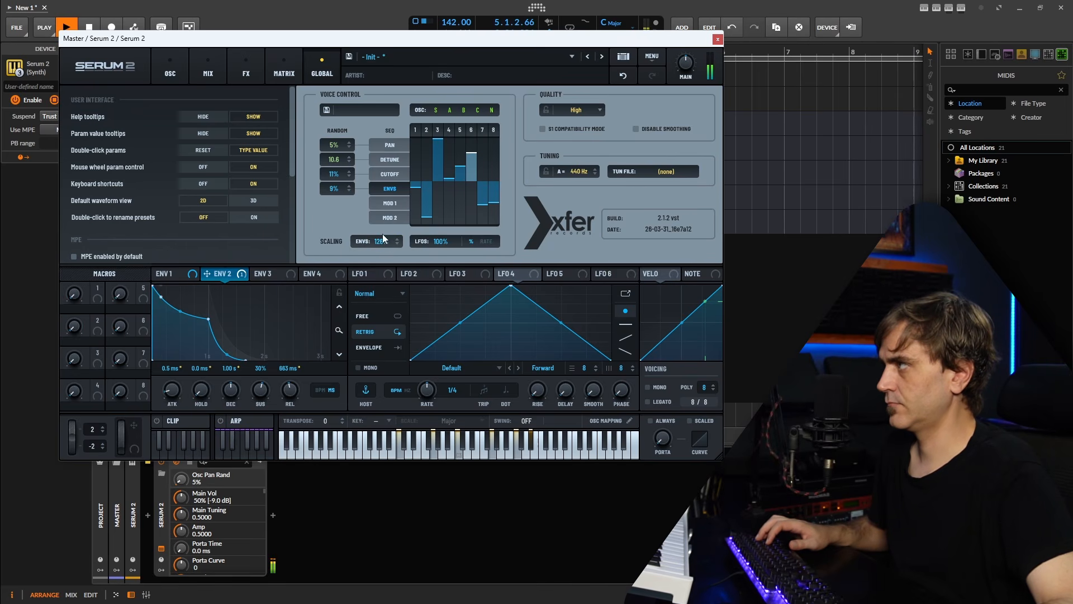
left_click(394, 160)
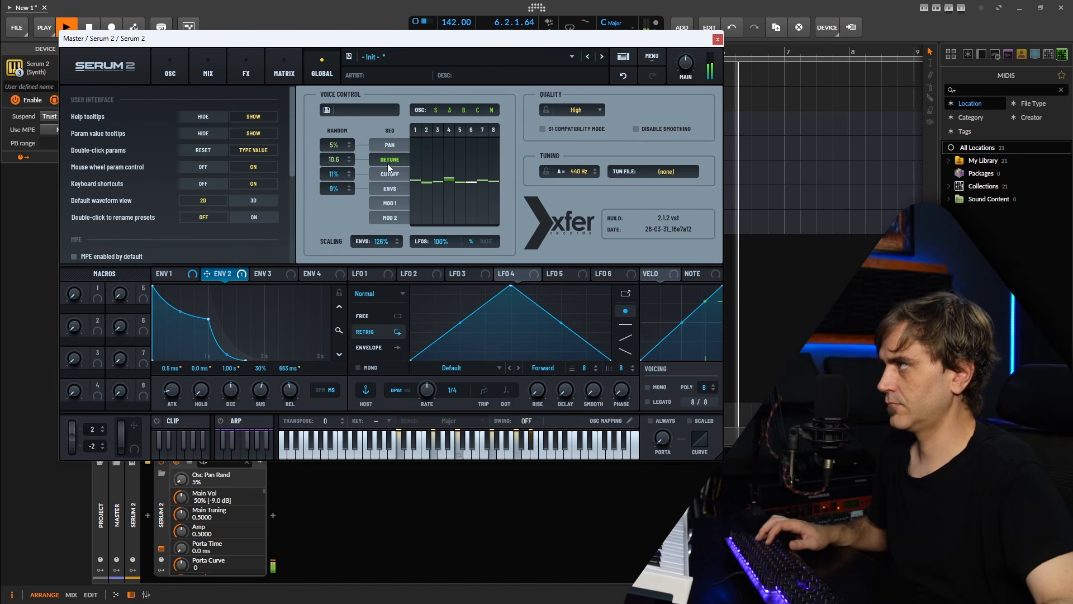
scroll(334, 160, "down", 3)
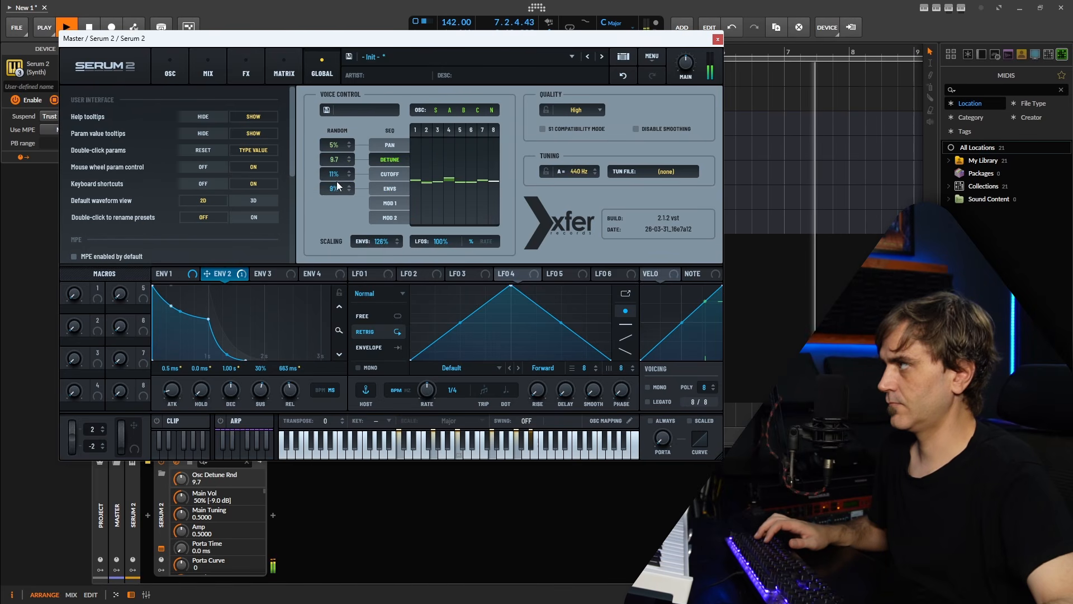
left_click(375, 189)
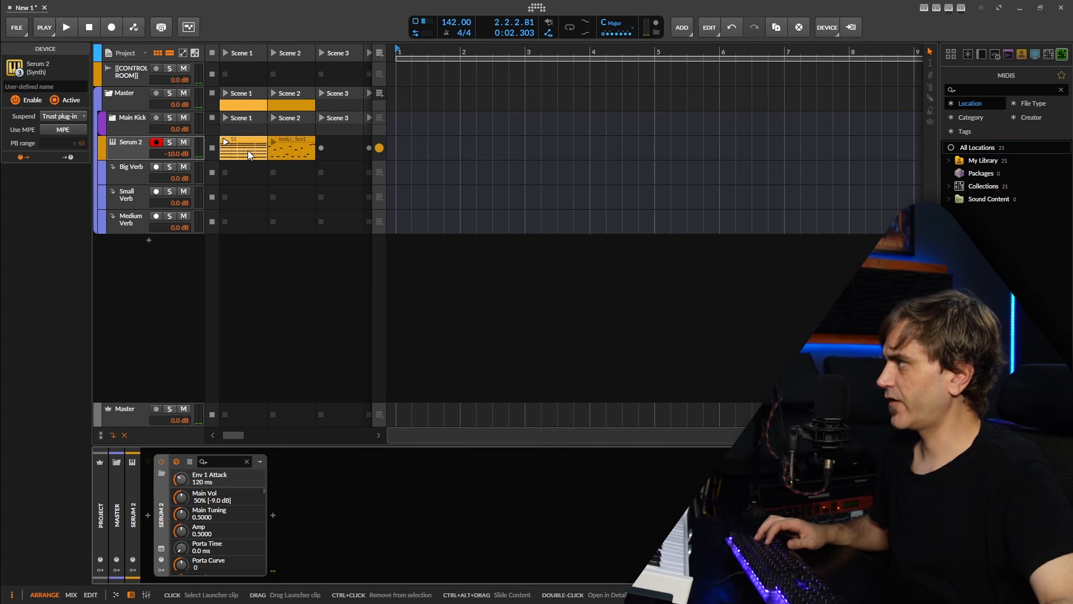
- Scale the content of the Serum 2 track's first launcher clip by 200% twice, starting playback in between
right_click(249, 150)
mouse_move(347, 377)
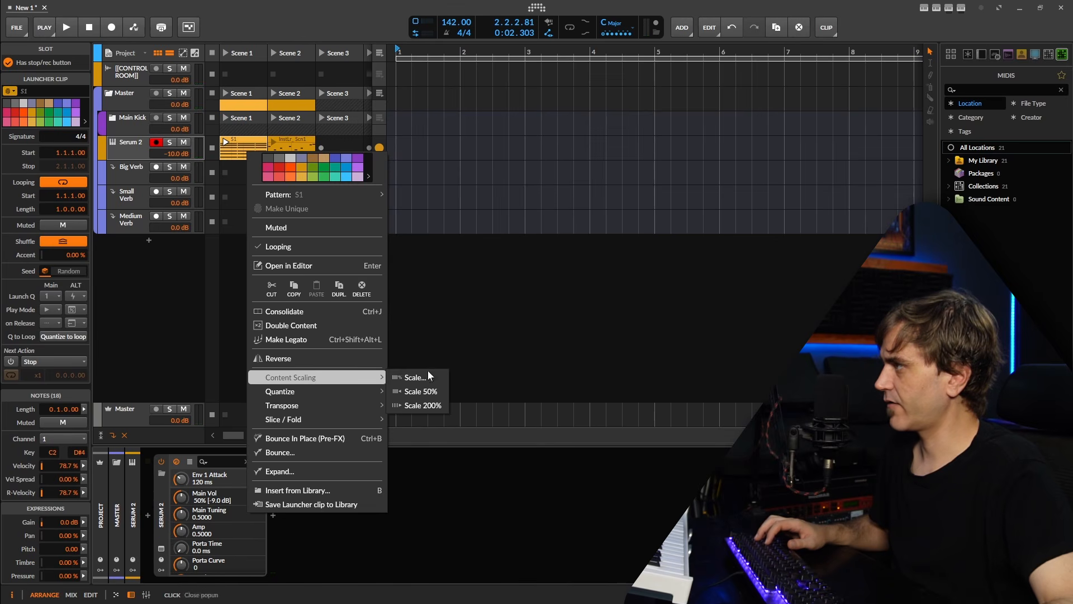
left_click(419, 406)
key("space")
right_click(244, 151)
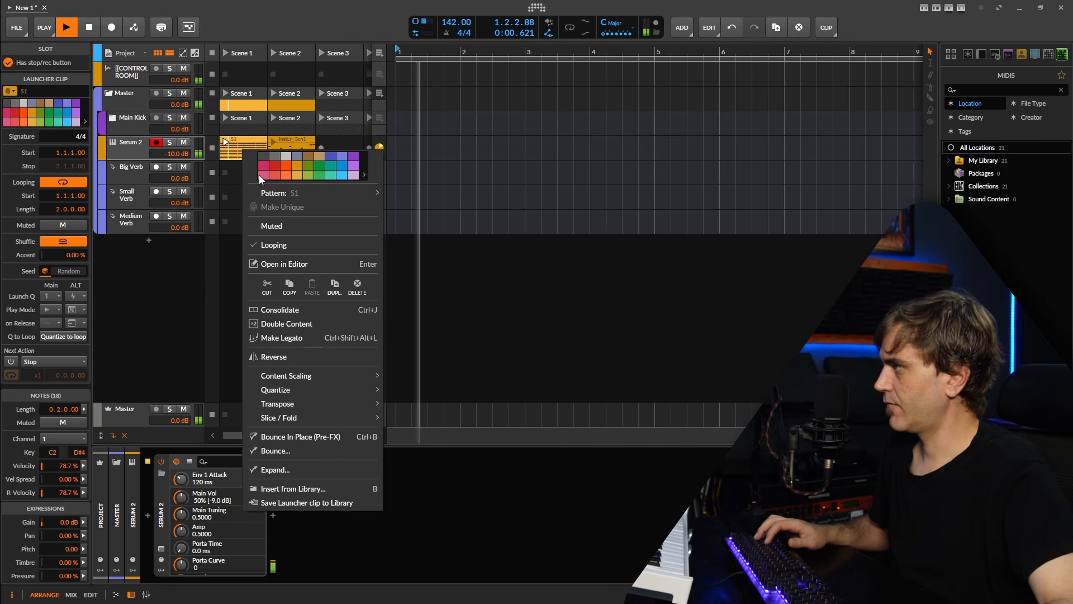
mouse_move(313, 376)
left_click(454, 407)
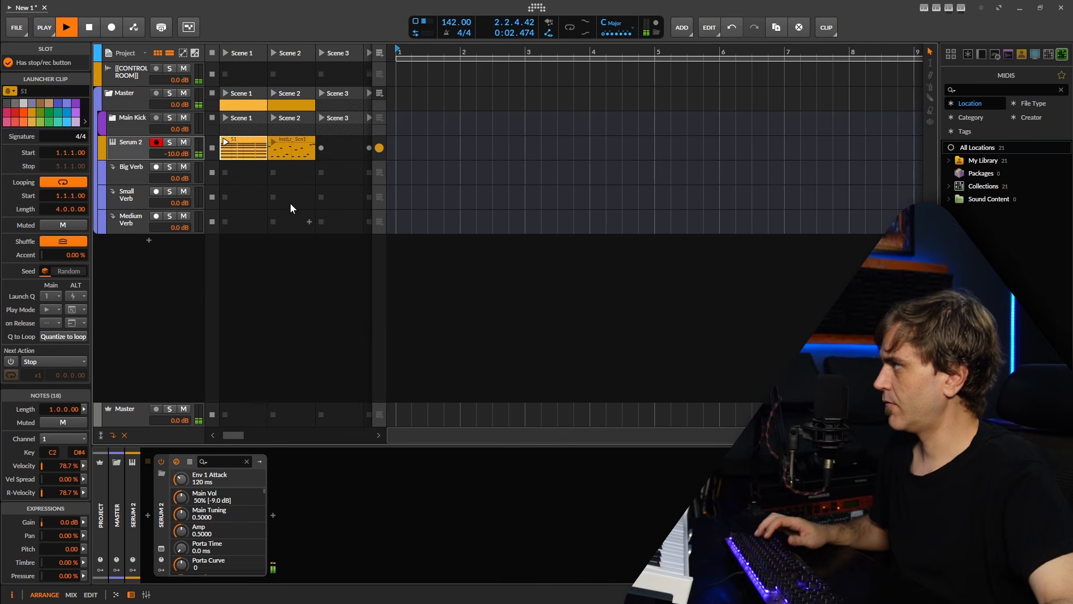
- Reopen the Serum 2 plug-in window from the device chain
left_click(161, 557)
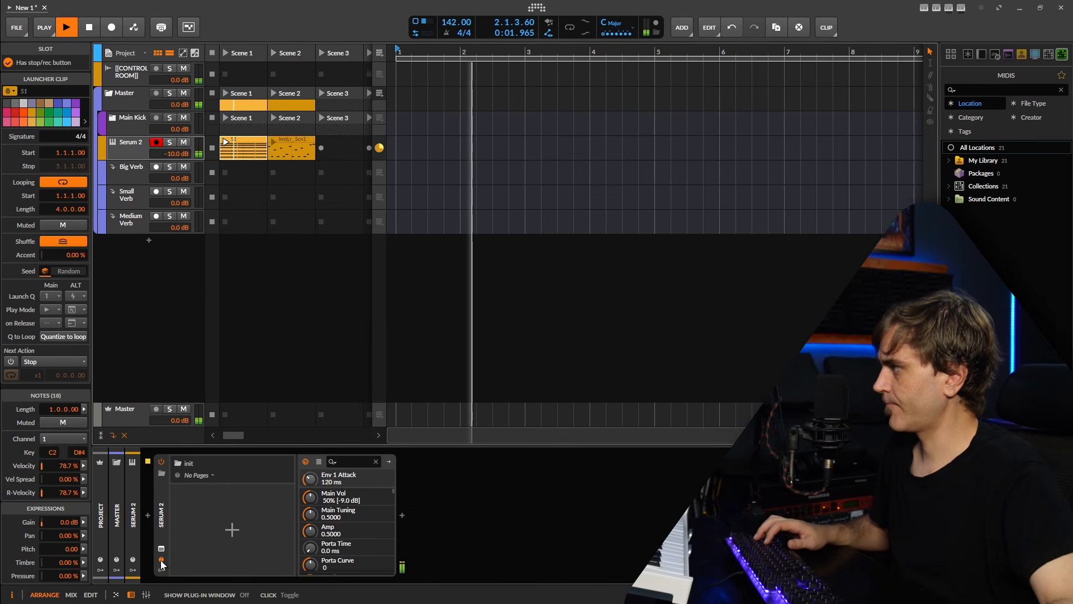
left_click(161, 558)
left_click(161, 548)
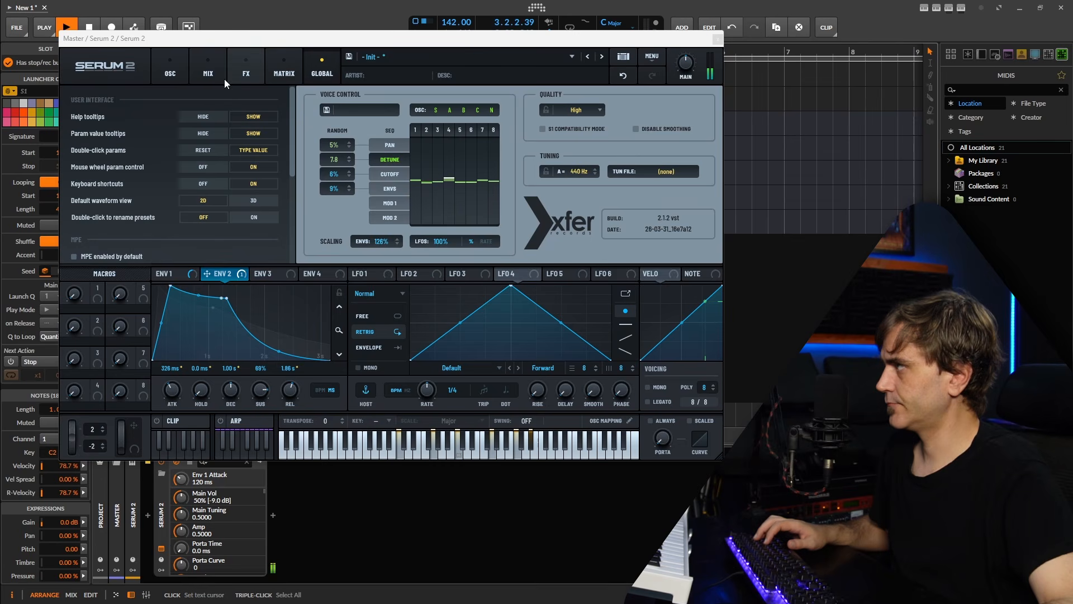
- Set the filter 1 cutoff to 370 and oscillator A's level to 69% on the oscillator page
left_click(186, 67)
mouse_move(628, 209)
left_mouse_down()
mouse_move(618, 206)
mouse_move(622, 228)
left_mouse_up()
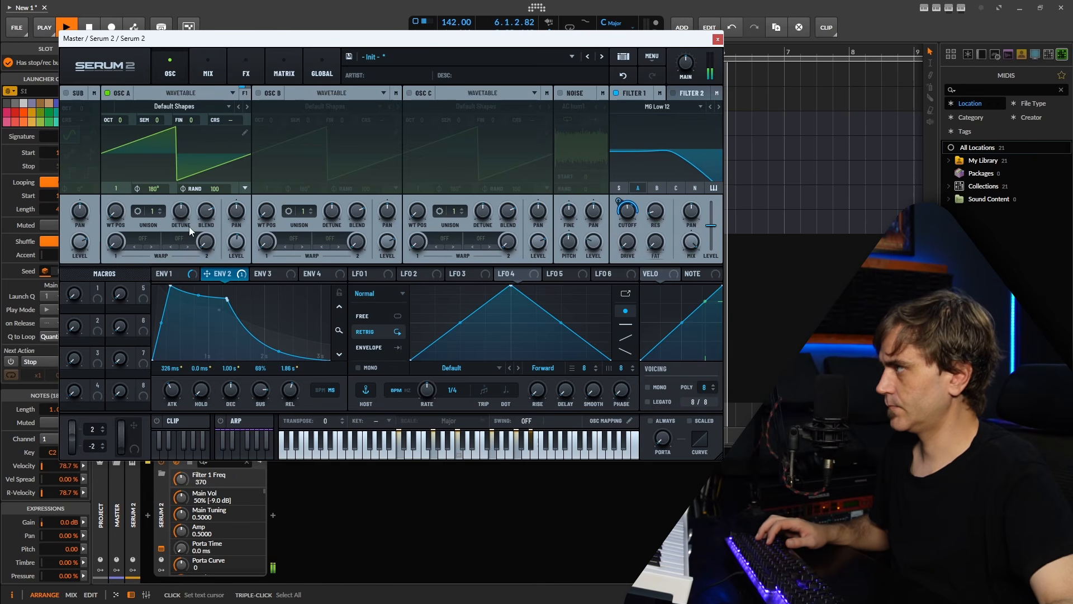
left_click_drag(238, 242, 240, 253)
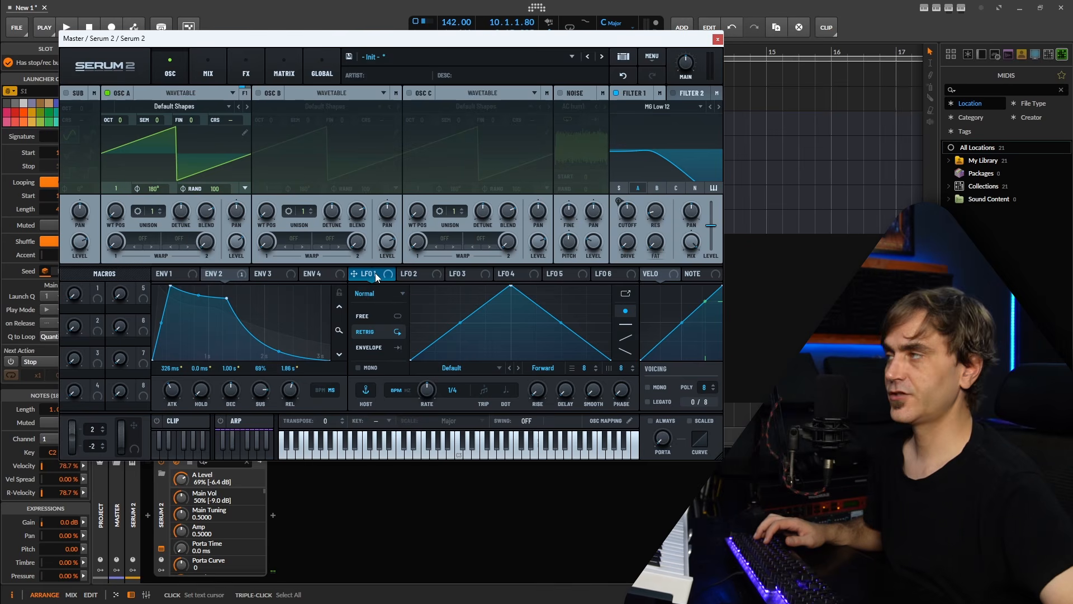
- Modulate oscillator A's fine tuning with LFO 1 at a rate of 4.2 Hz and a modulation amount of 34%
left_click_drag(374, 273, 191, 120)
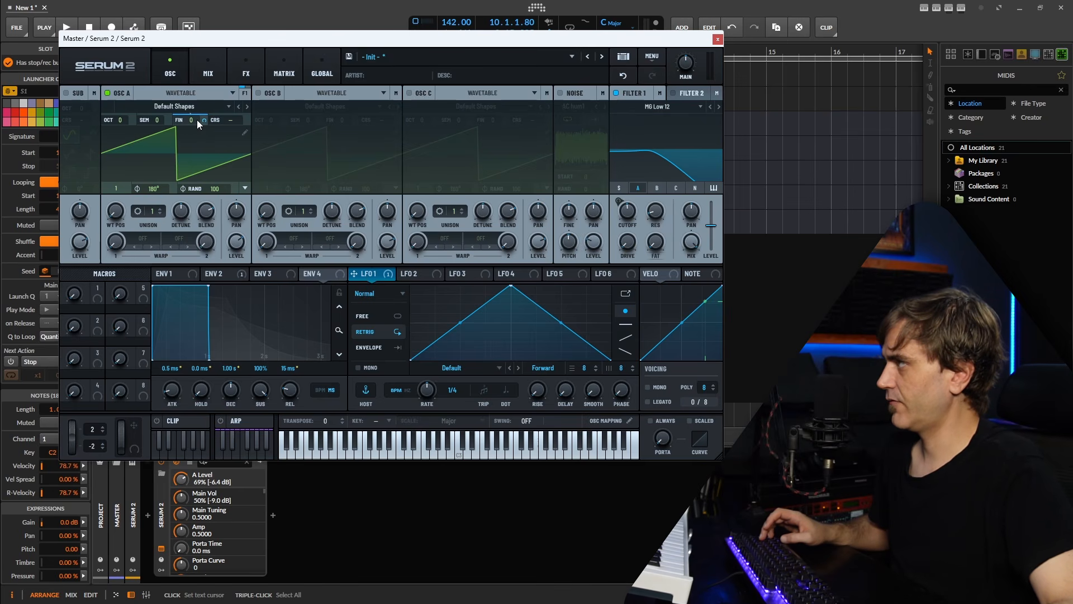
key("space")
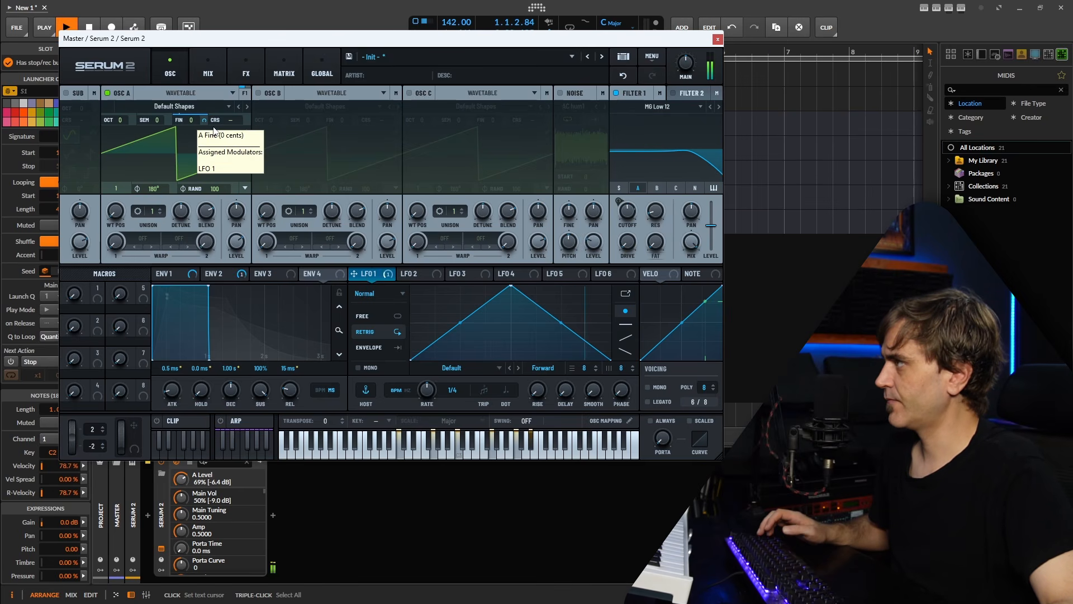
left_click(410, 391)
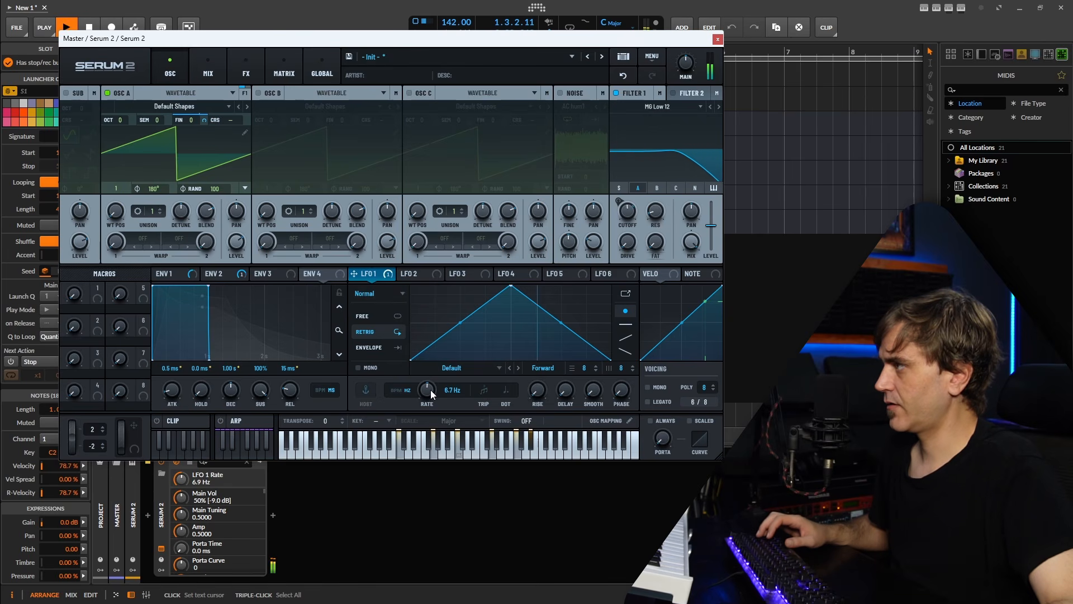
left_click_drag(430, 390, 420, 390)
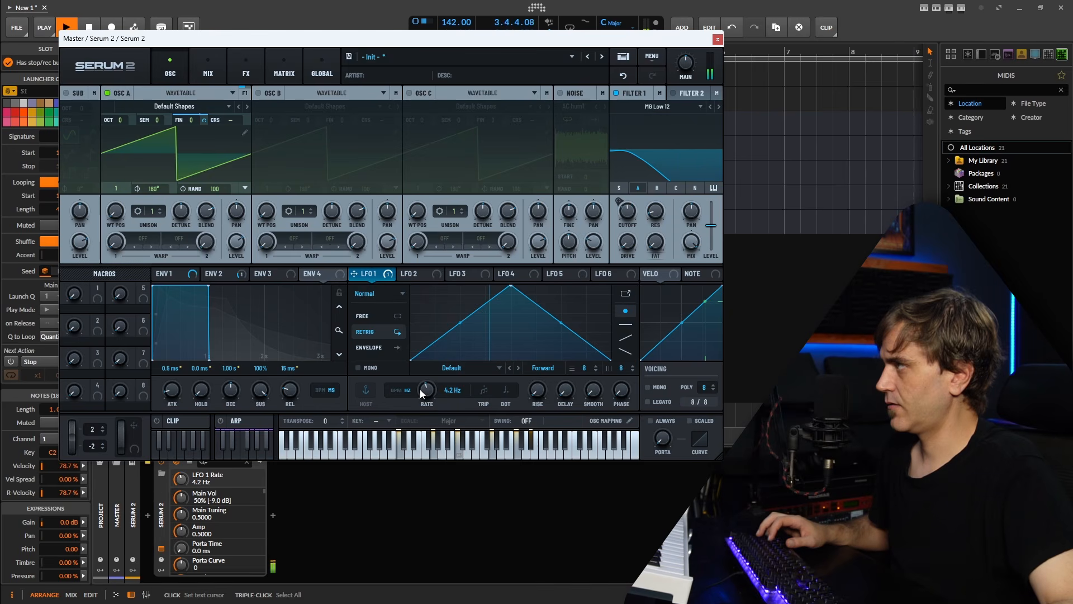
left_click_drag(204, 120, 197, 165)
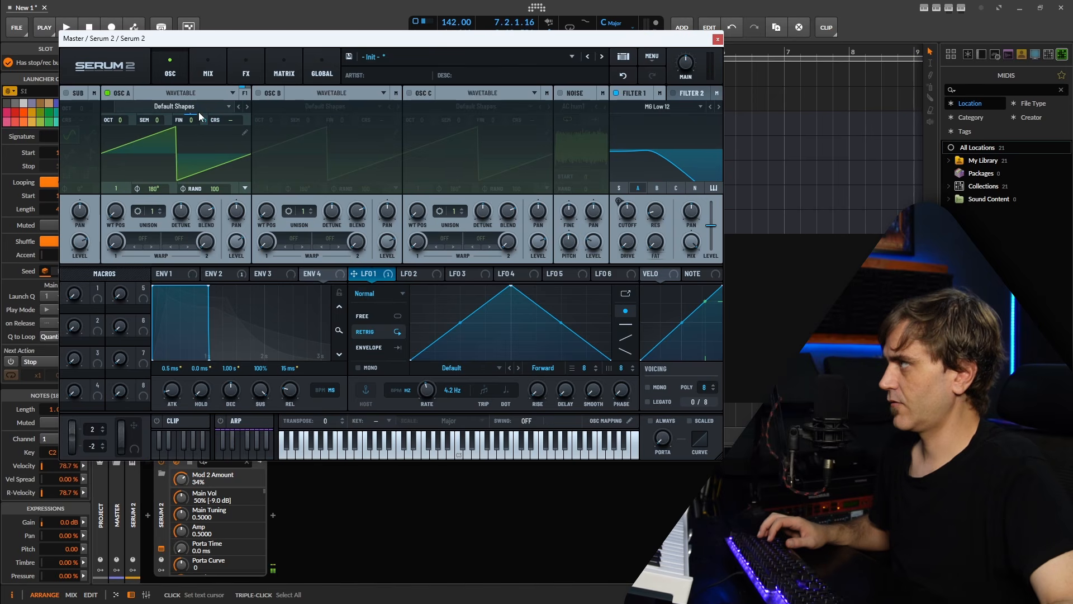
- Assign a note-based modulation source to LFO 1's rate and lower the rate to 0.8 Hz during playback
right_click(425, 389)
mouse_move(486, 426)
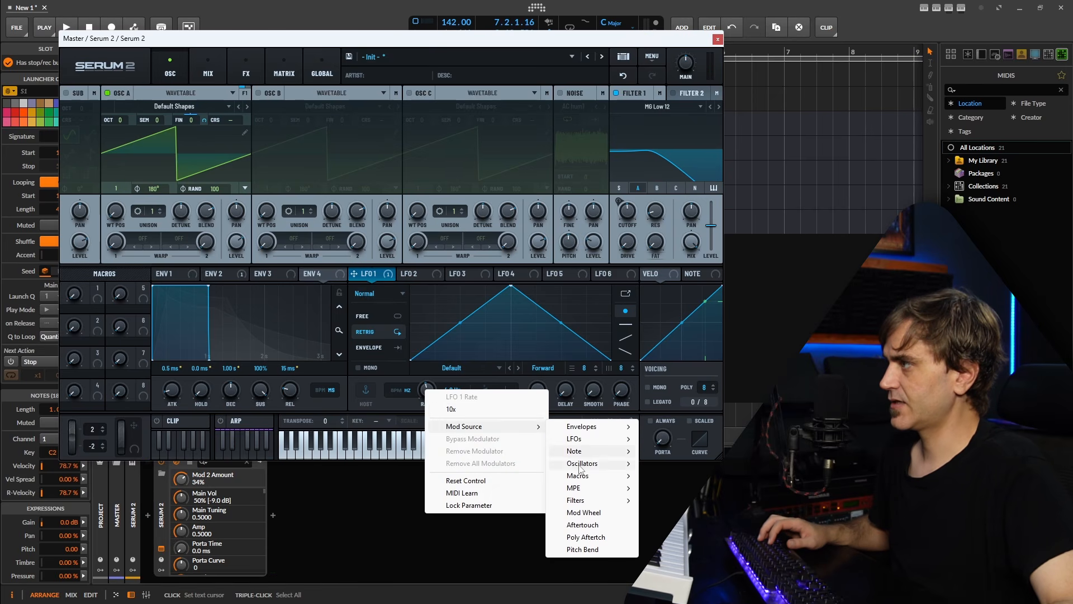
mouse_move(579, 451)
left_click(675, 500)
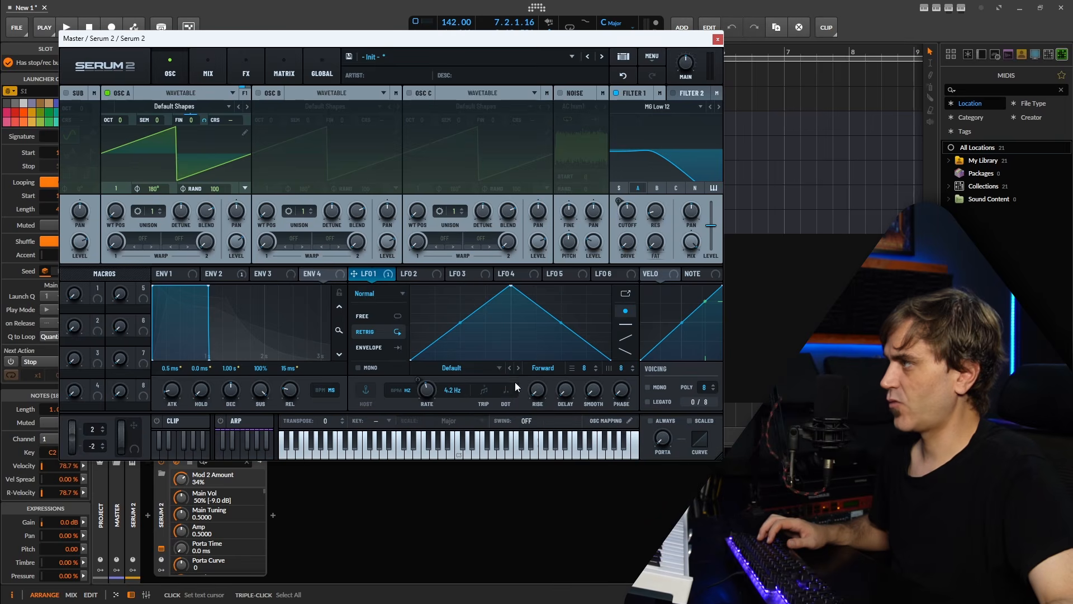
key("space")
left_click_drag(422, 388, 417, 403)
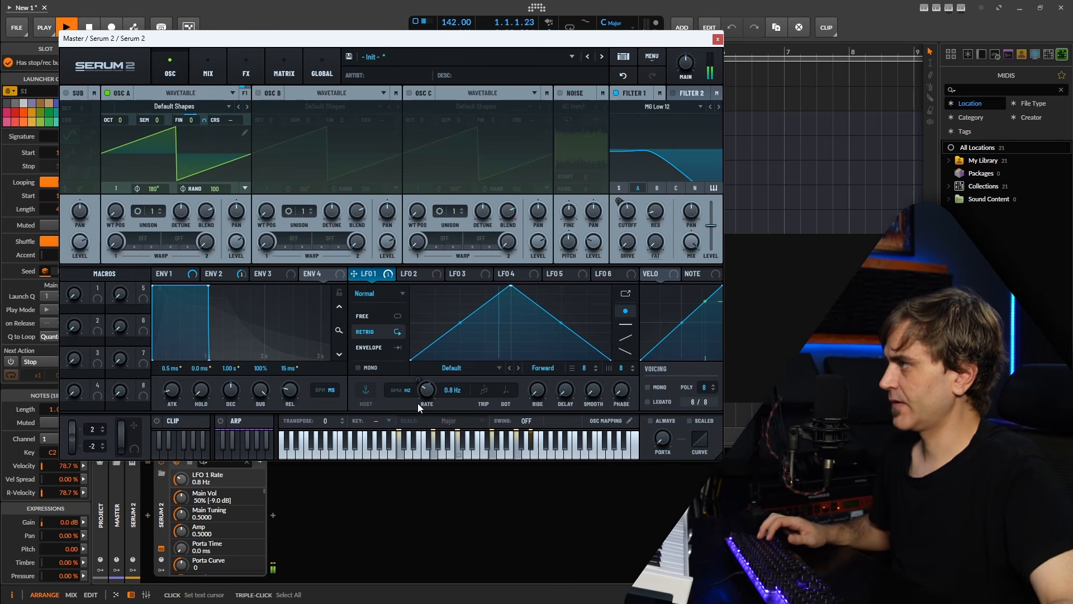
- Raise LFO 1's rate to 6.7 Hz during playback with the modulation matrix shown
key("space")
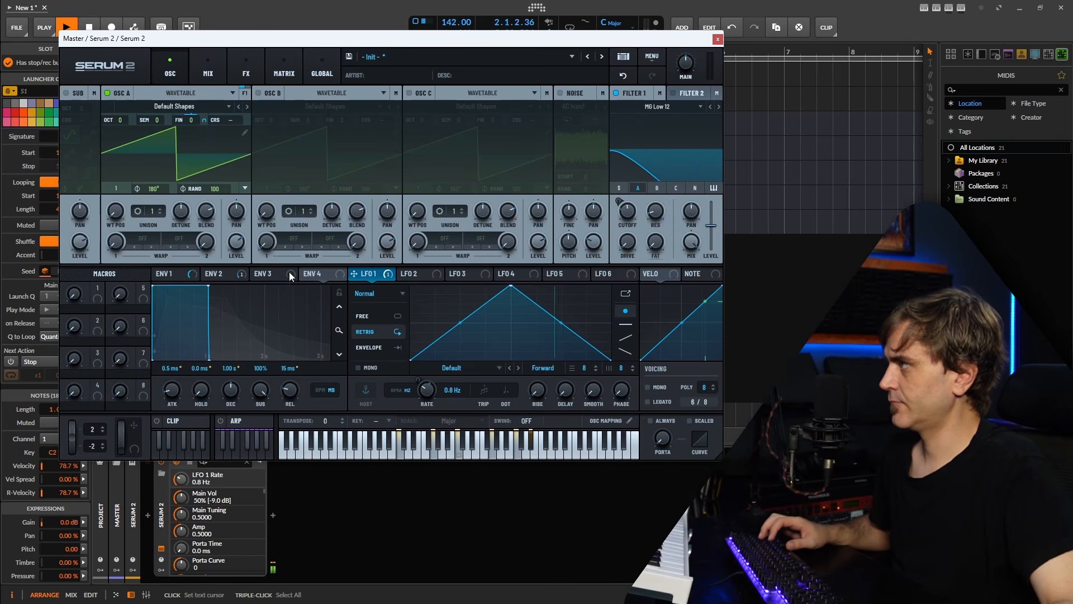
left_click(286, 62)
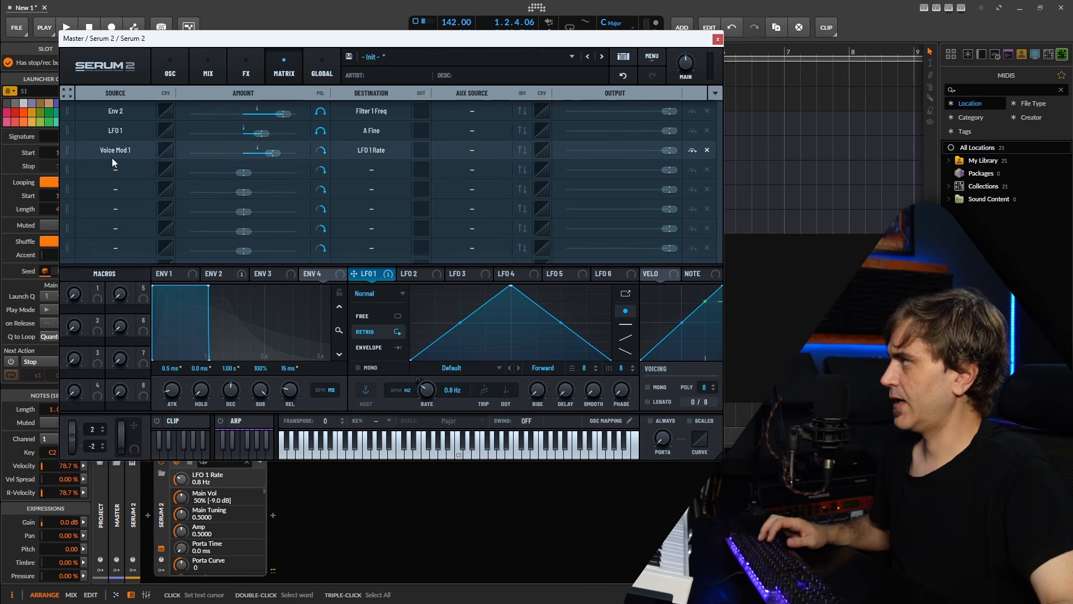
key("space")
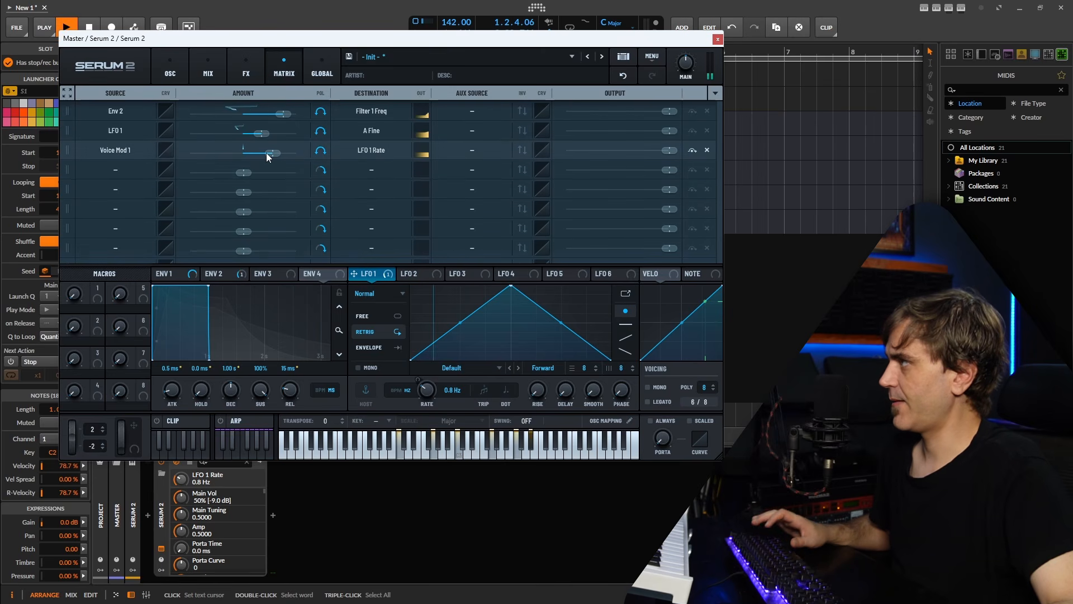
left_click_drag(436, 397, 440, 384)
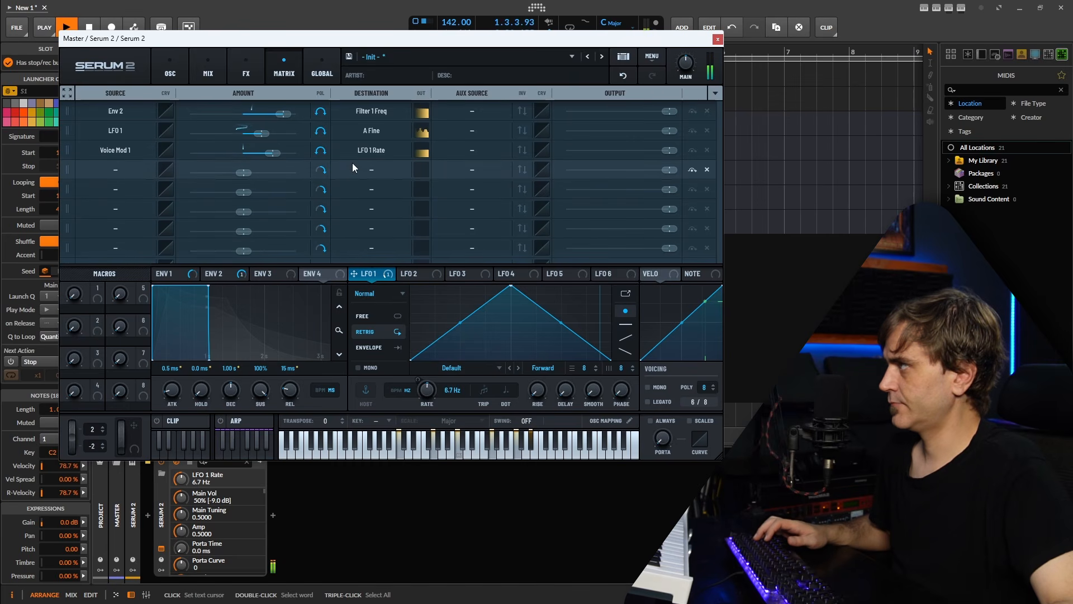
key("space")
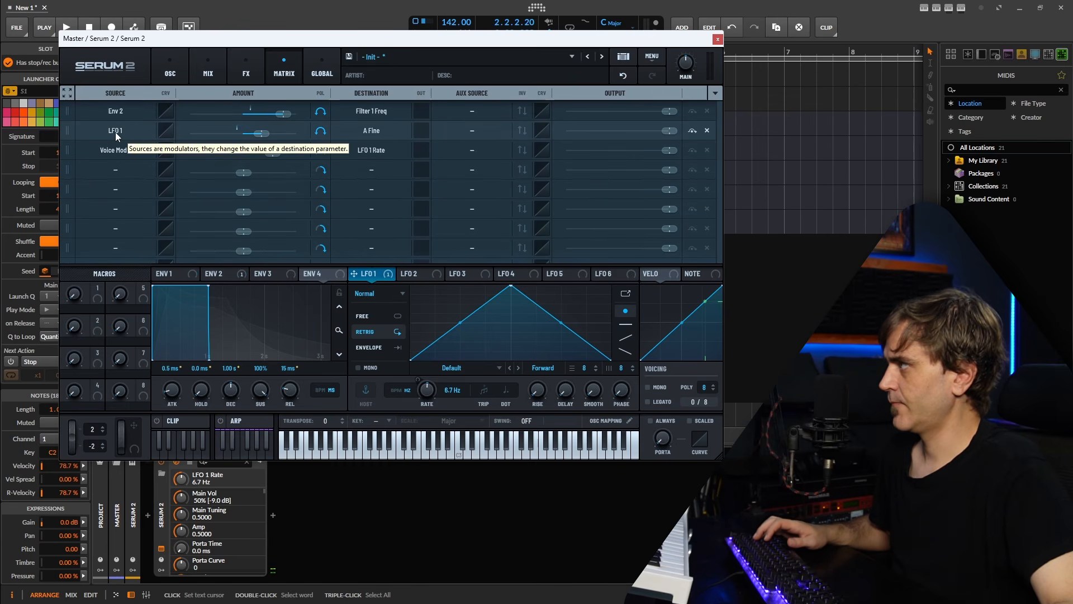
- Assign Voice Mod 2 as the auxiliary source of the LFO 1 to oscillator A fine tuning modulation
left_click(446, 133)
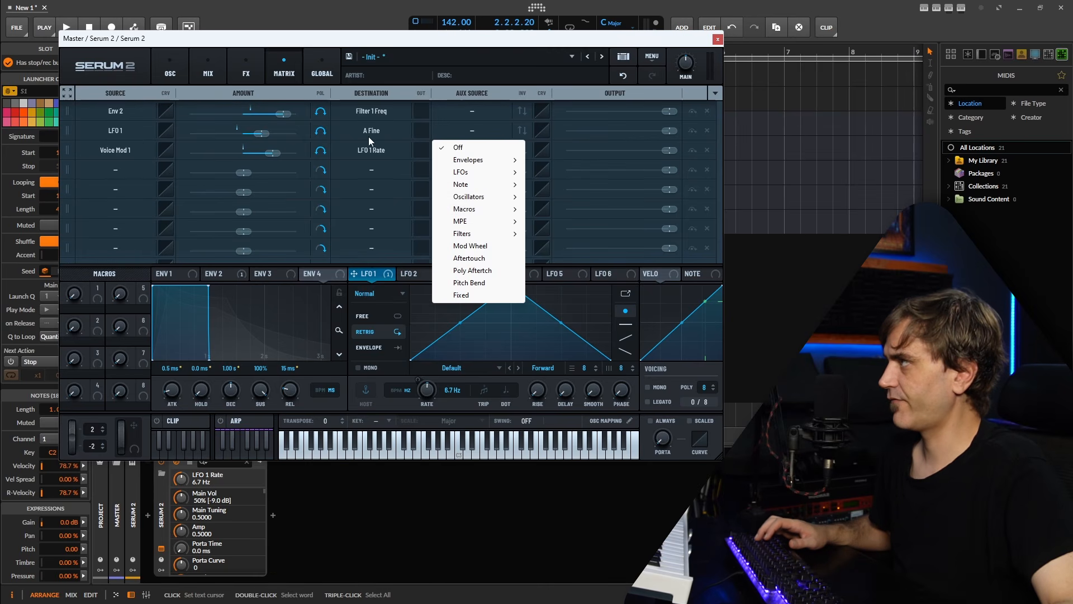
left_click(474, 127)
left_click(474, 128)
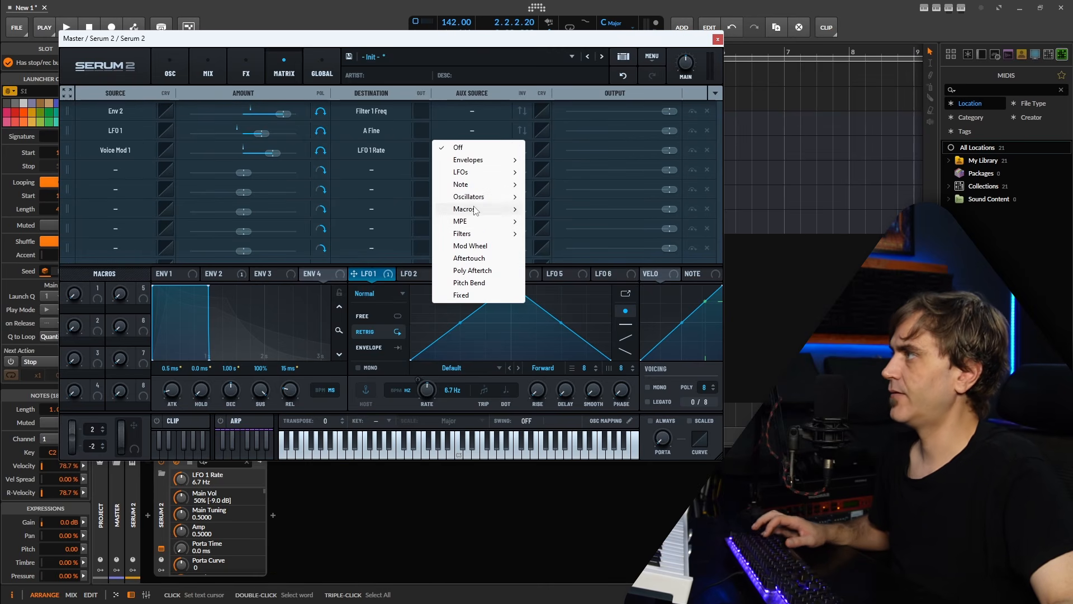
mouse_move(469, 184)
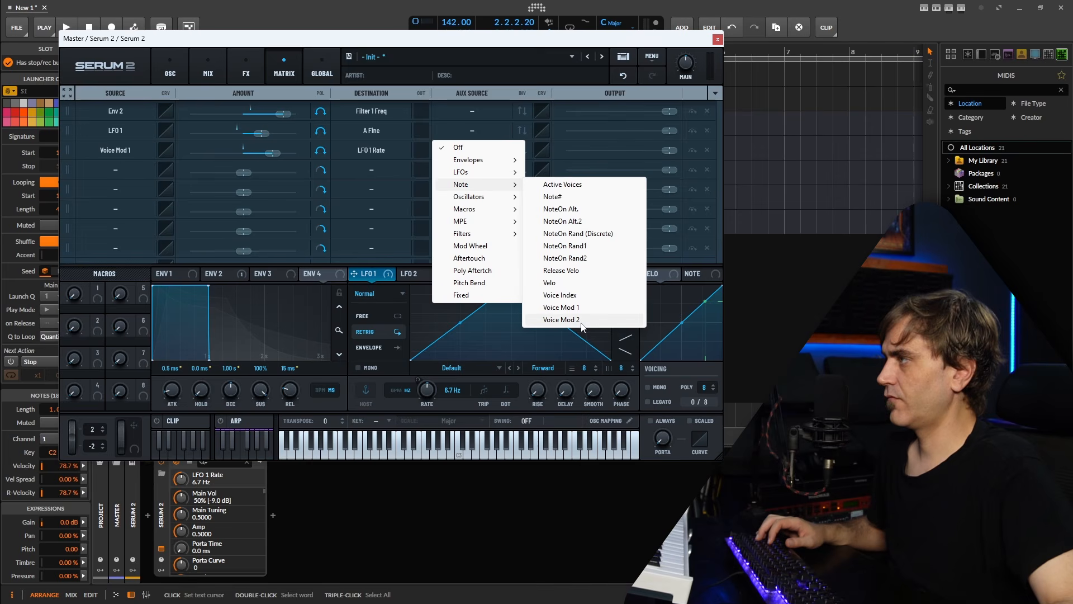
left_click(581, 320)
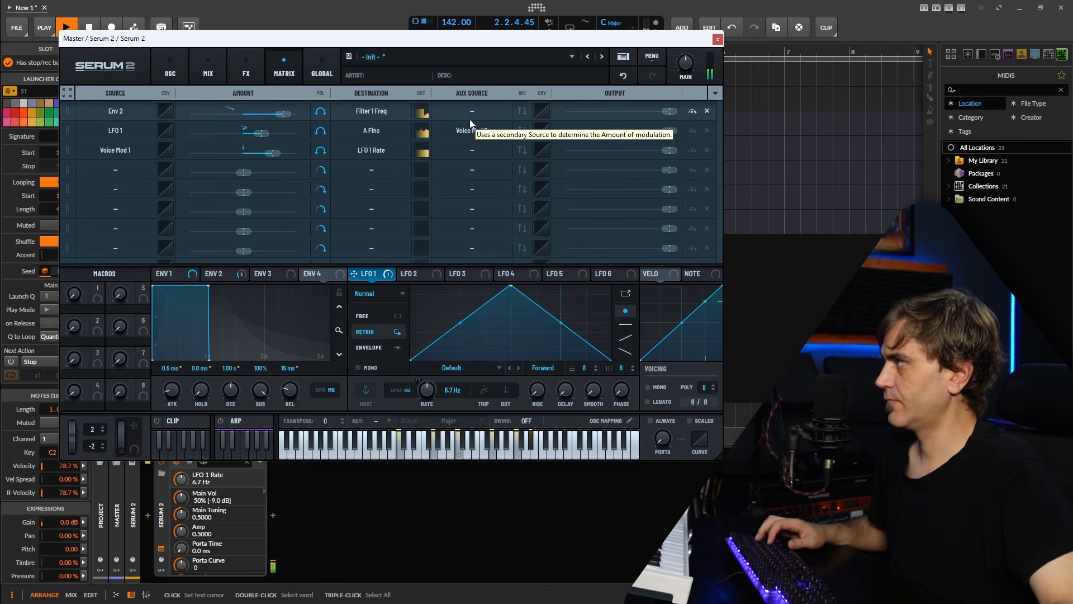
- Give the eight voices slightly different Mod 2 values in the global voice control and play the clip
left_click(322, 67)
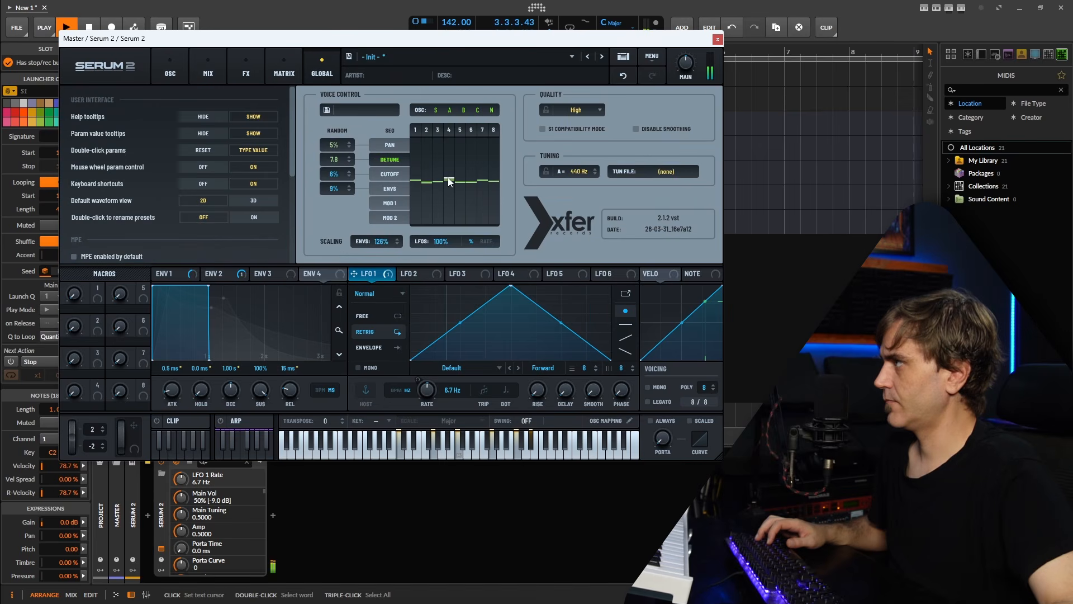
key("space")
left_click(390, 203)
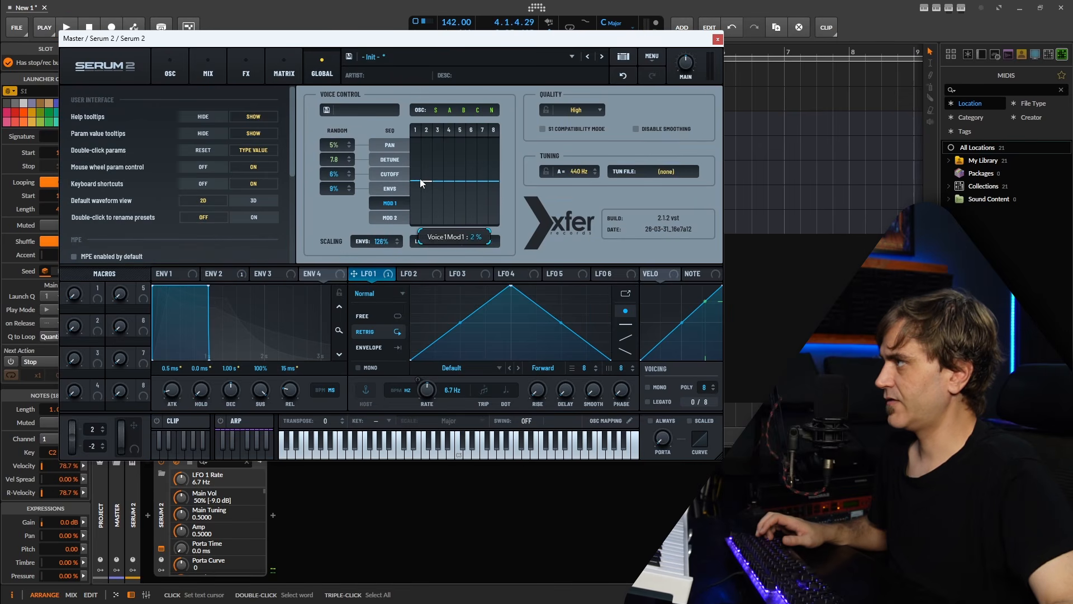
left_click(389, 218)
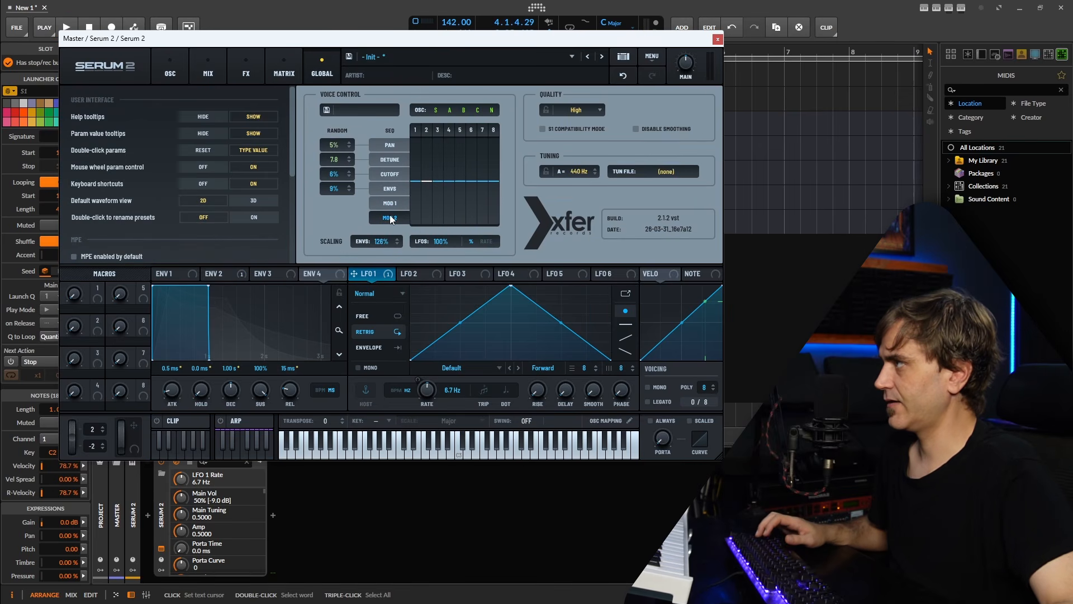
key("space")
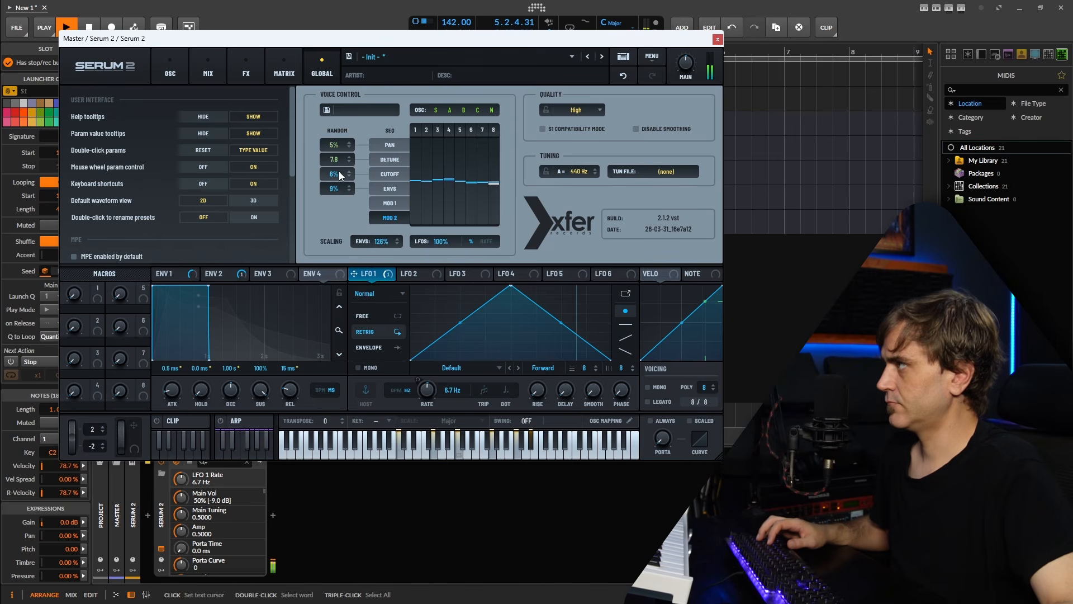
- Set the voice control's cutoff randomness to 39% and the filter 1 cutoff to 220
scroll(337, 173, "down", 1)
left_click(393, 173)
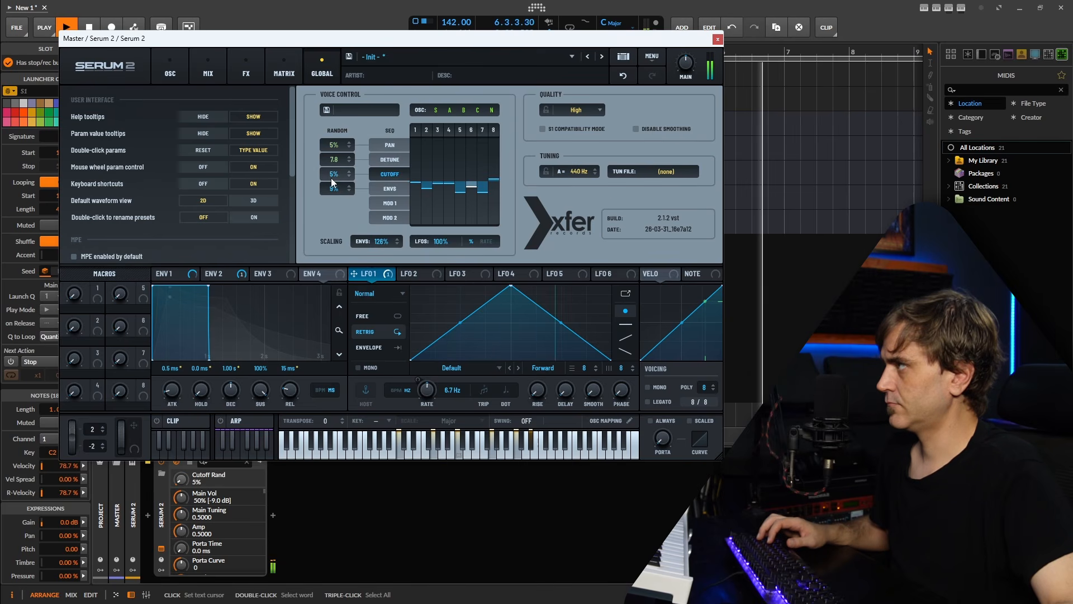
left_click_drag(331, 178, 345, 149)
left_click(170, 64)
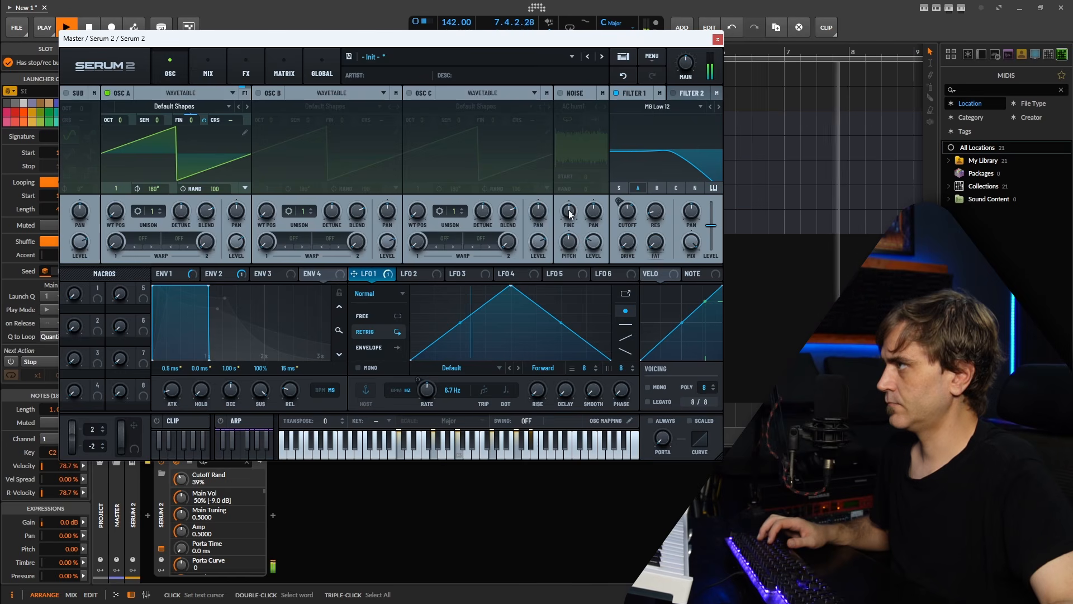
mouse_move(630, 219)
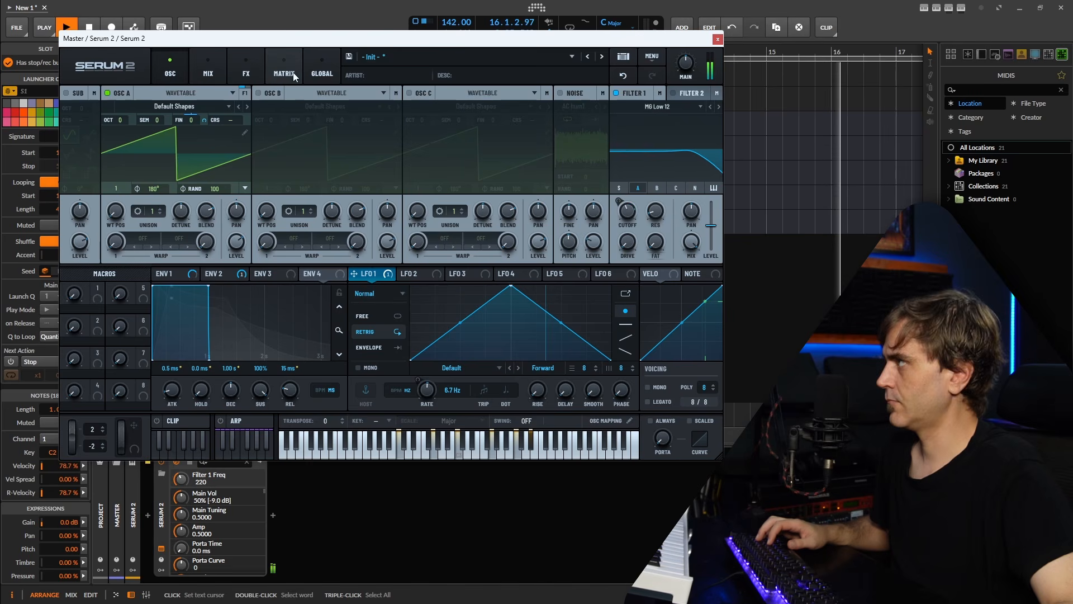
- Try excluding oscillator A from the global voice control and compare the sound during playback
left_click(320, 56)
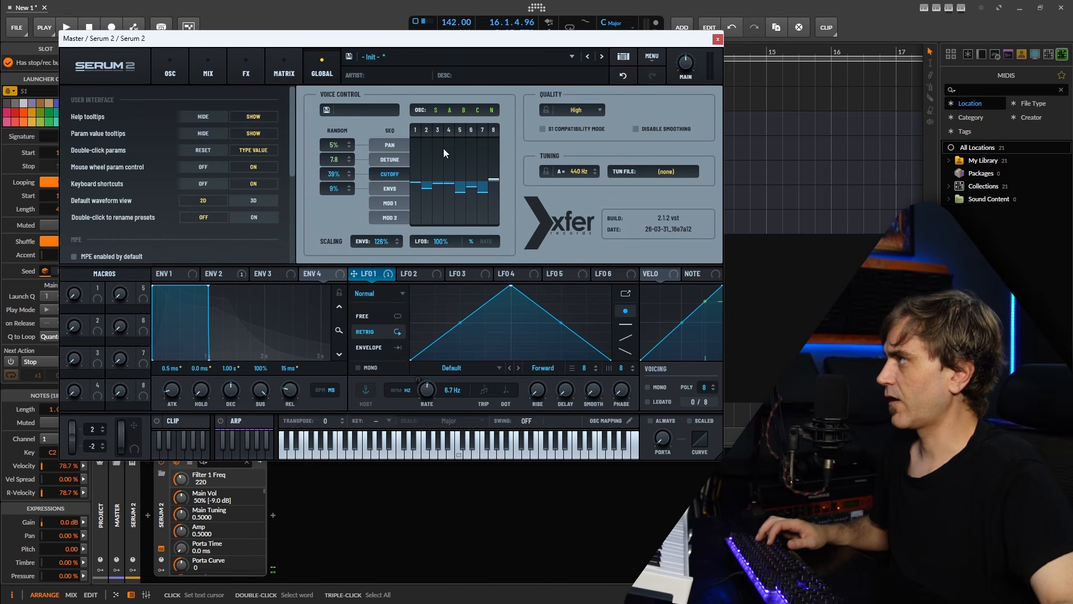
key("space")
left_click(450, 111)
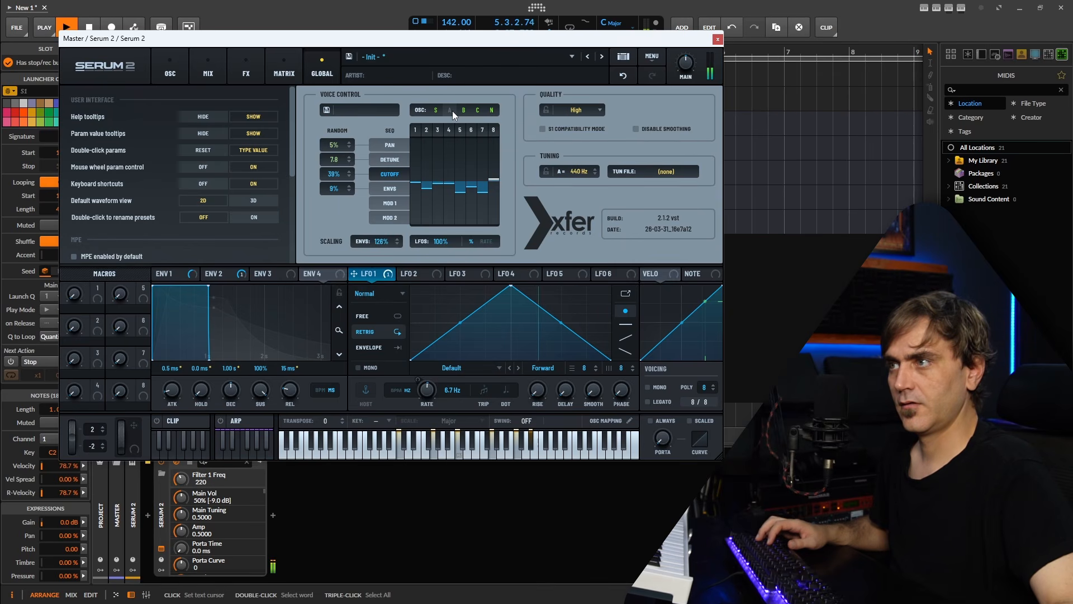
key("space")
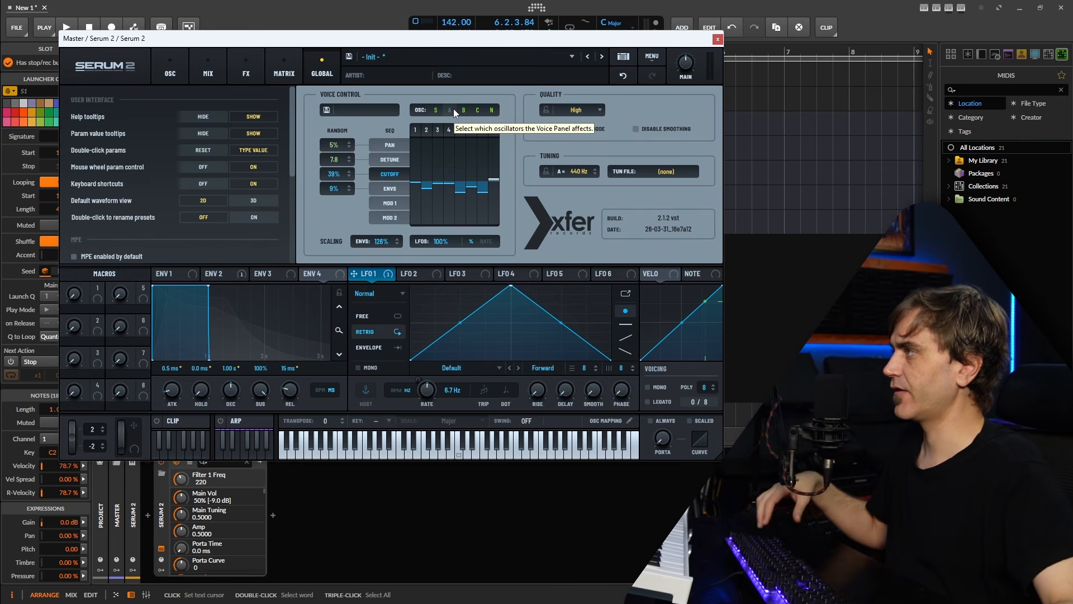
key("space")
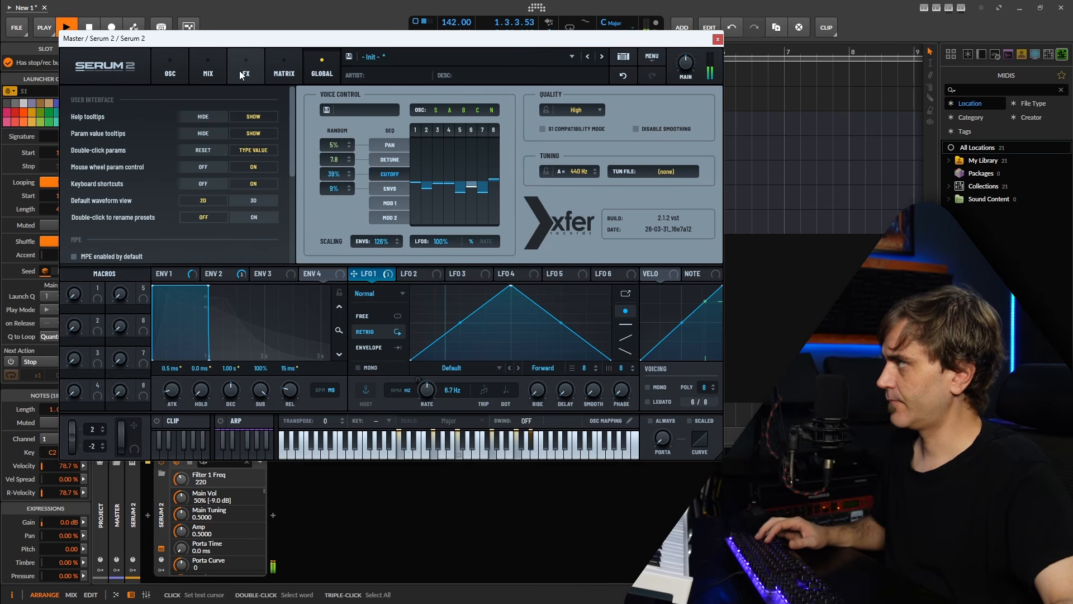
- Add a Distortion effect to the main effects rack and set its mode to SoftClip
left_click(285, 72)
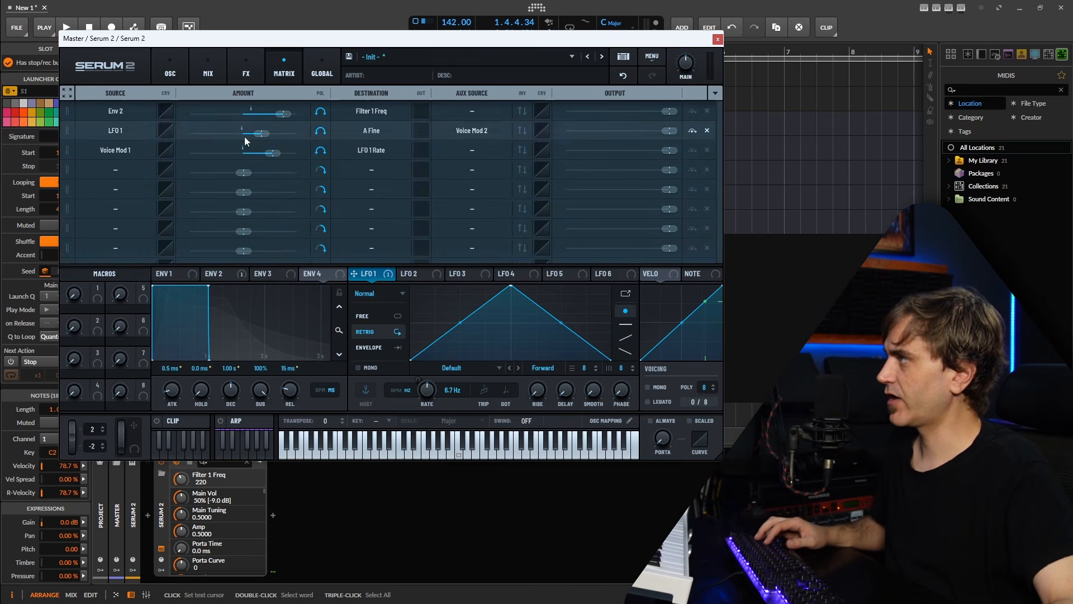
left_click(246, 70)
left_click(78, 113)
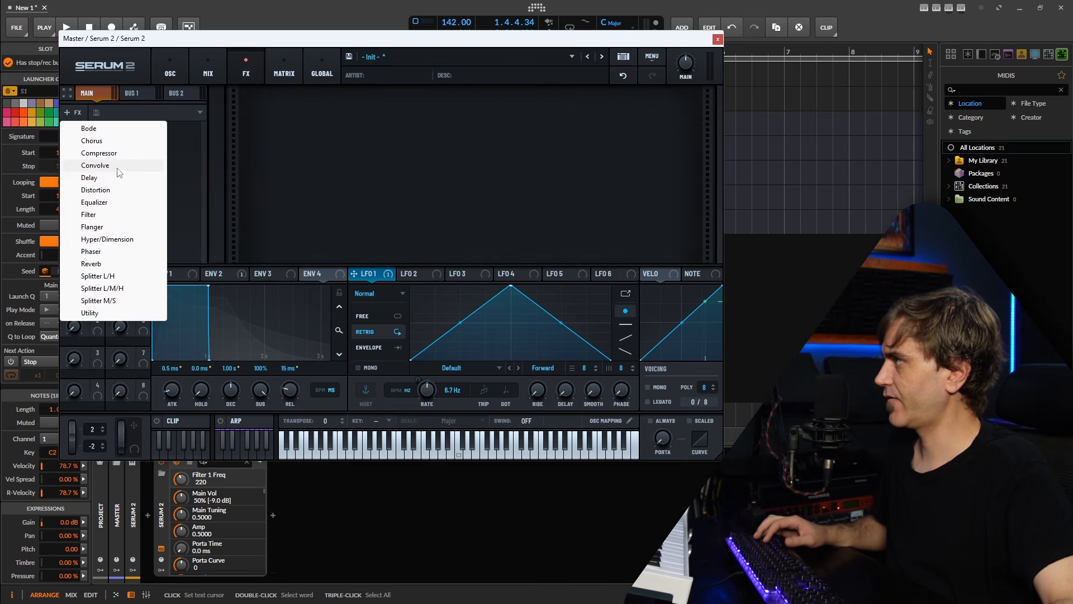
left_click(99, 192)
left_click(339, 120)
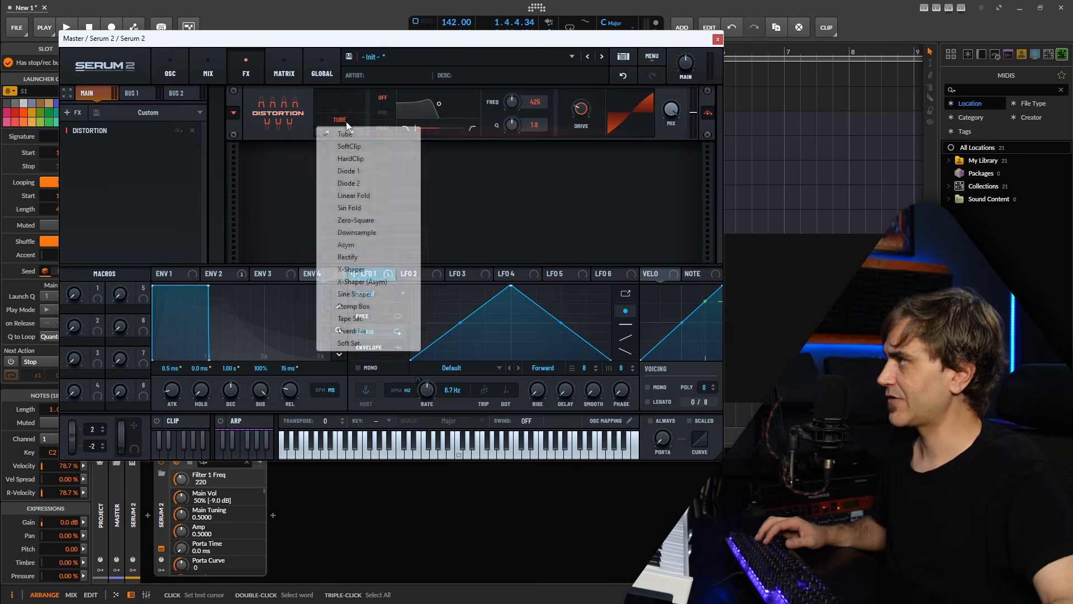
left_click(358, 147)
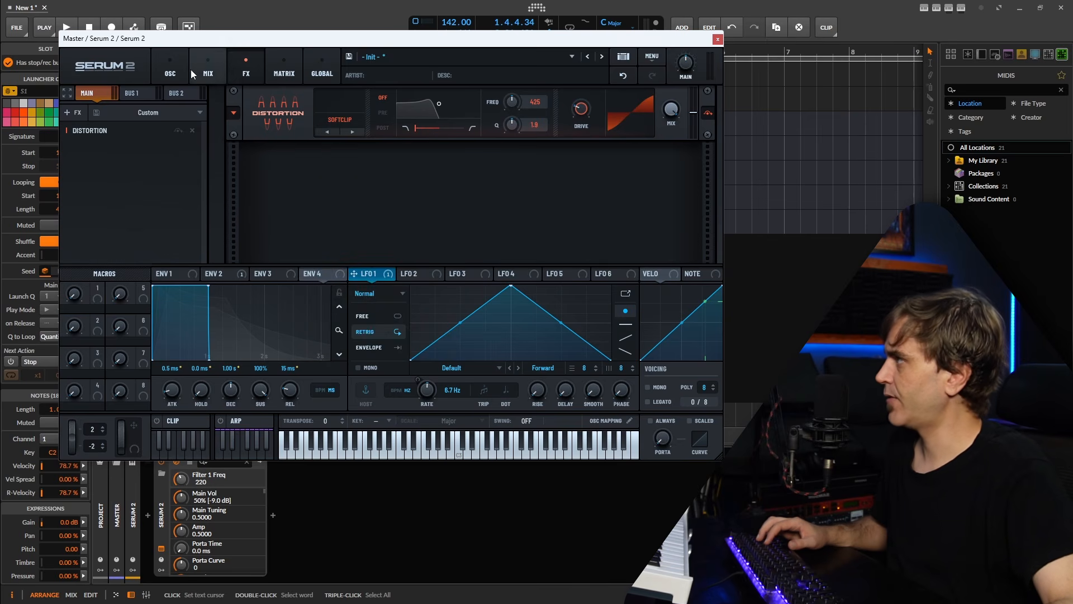
- Enable the noise oscillator at a level of about 13% and check the oscillator selection in the global voice control
left_click(170, 70)
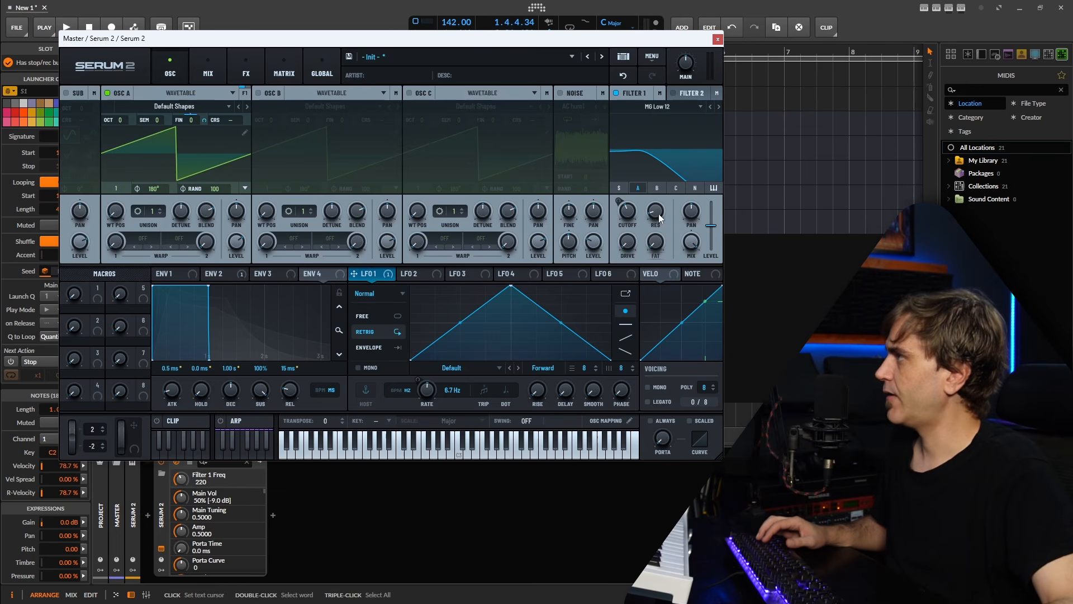
left_click(560, 93)
left_click_drag(595, 240, 593, 249)
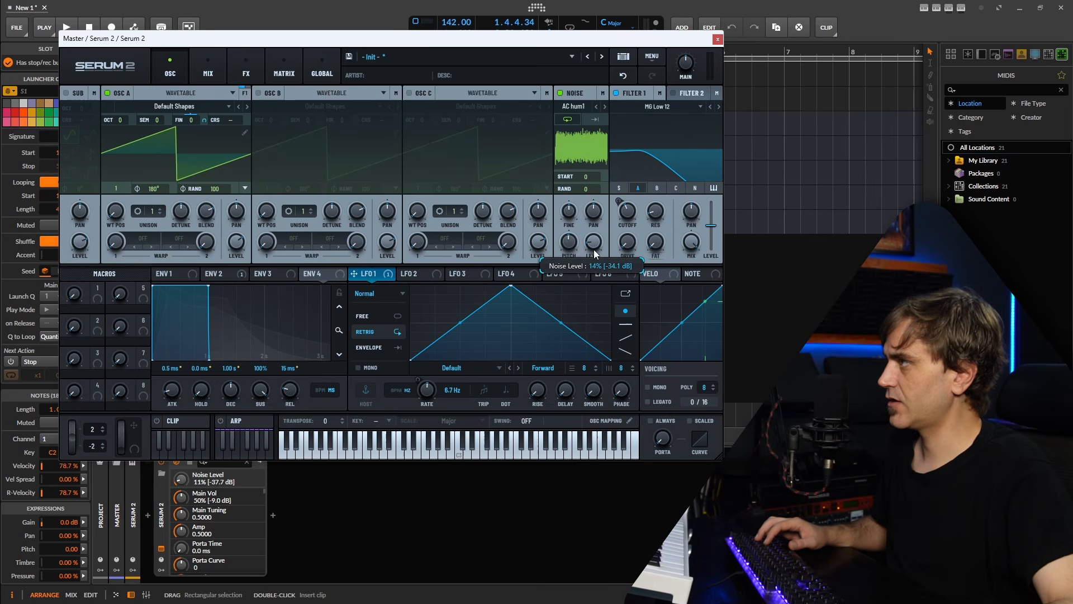
left_click(319, 61)
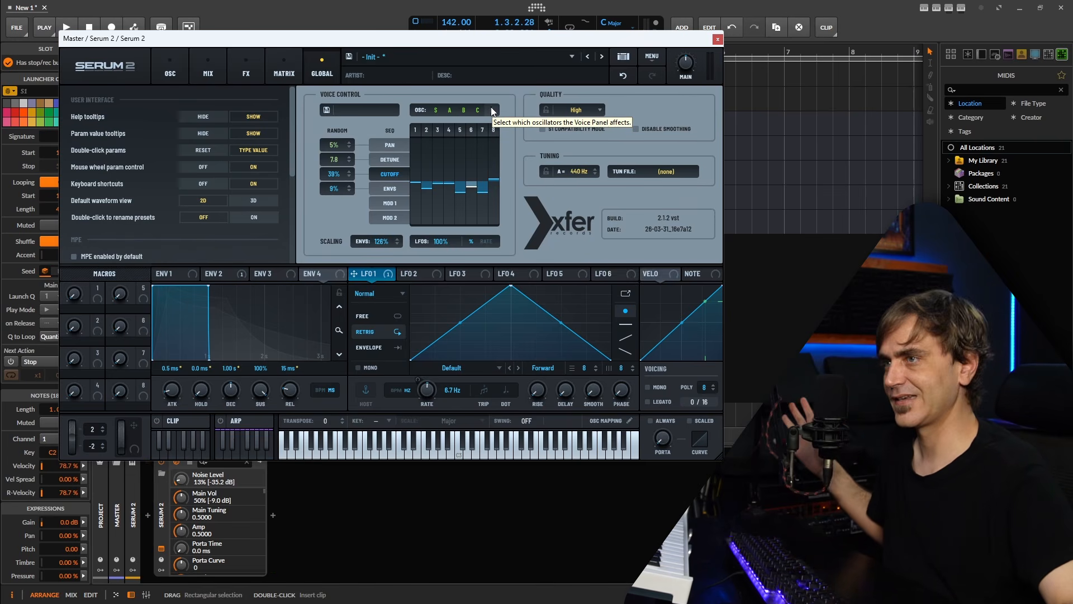
key("space")
- Route the noise oscillator into filter 1 and raise its level to 33% during playback
left_click(170, 73)
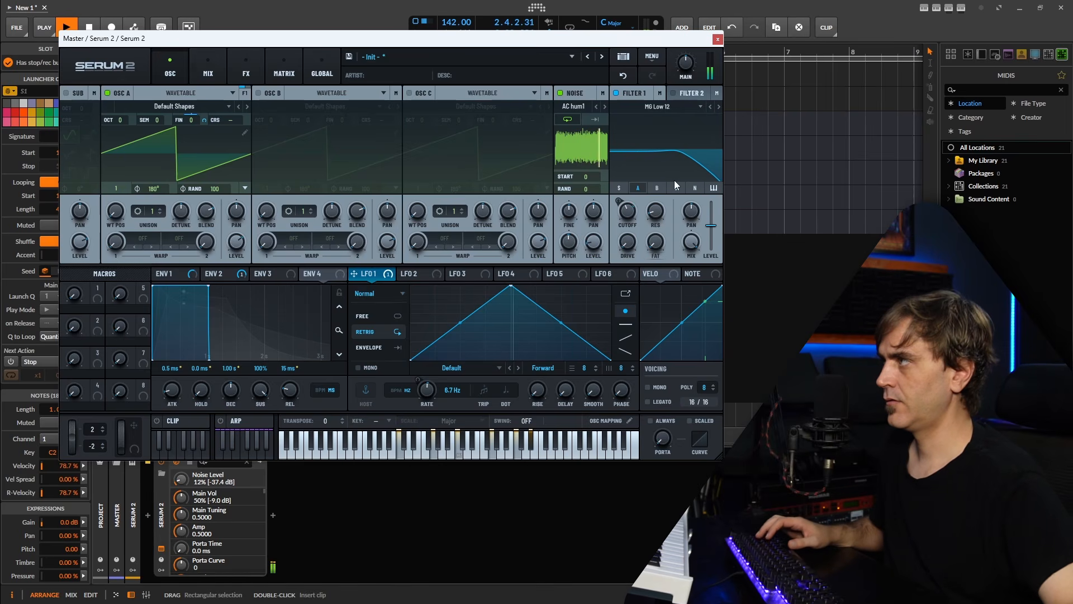
key("space")
key("space")
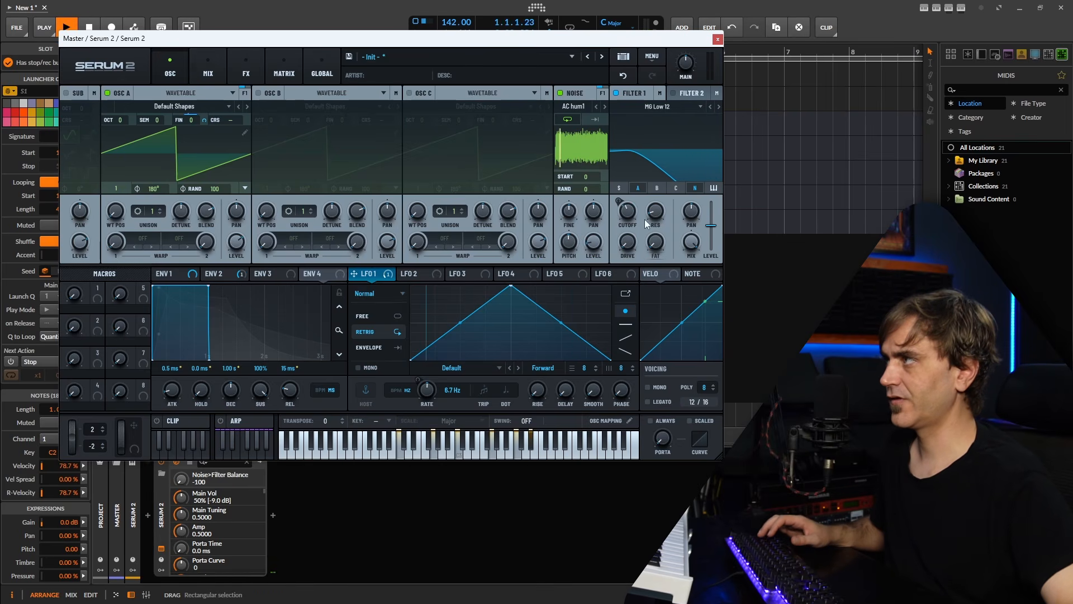
key("space")
mouse_move(595, 243)
key("space")
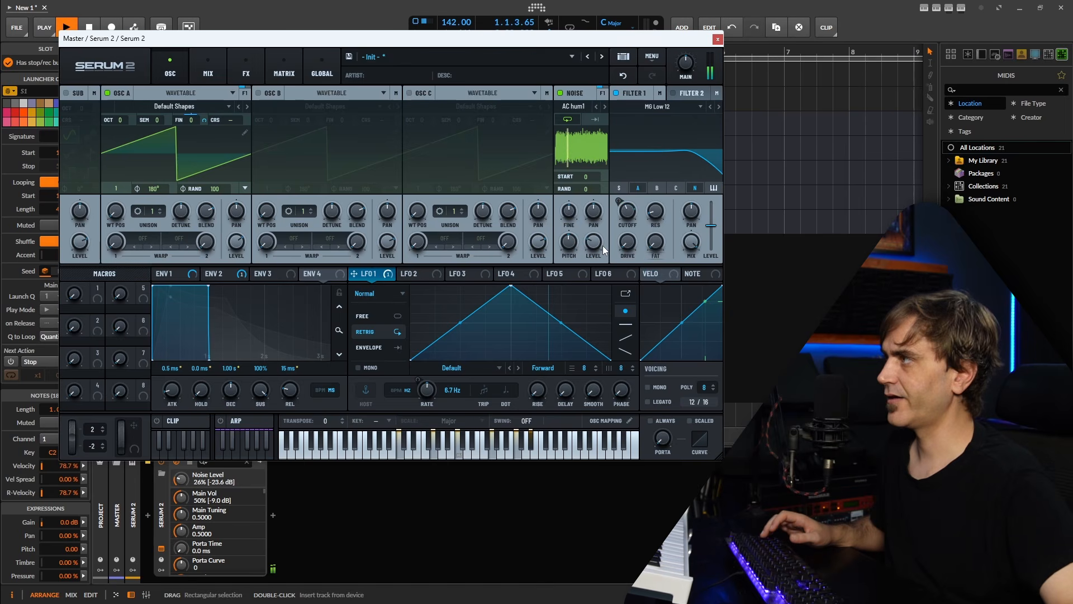
left_click_drag(600, 243, 602, 238)
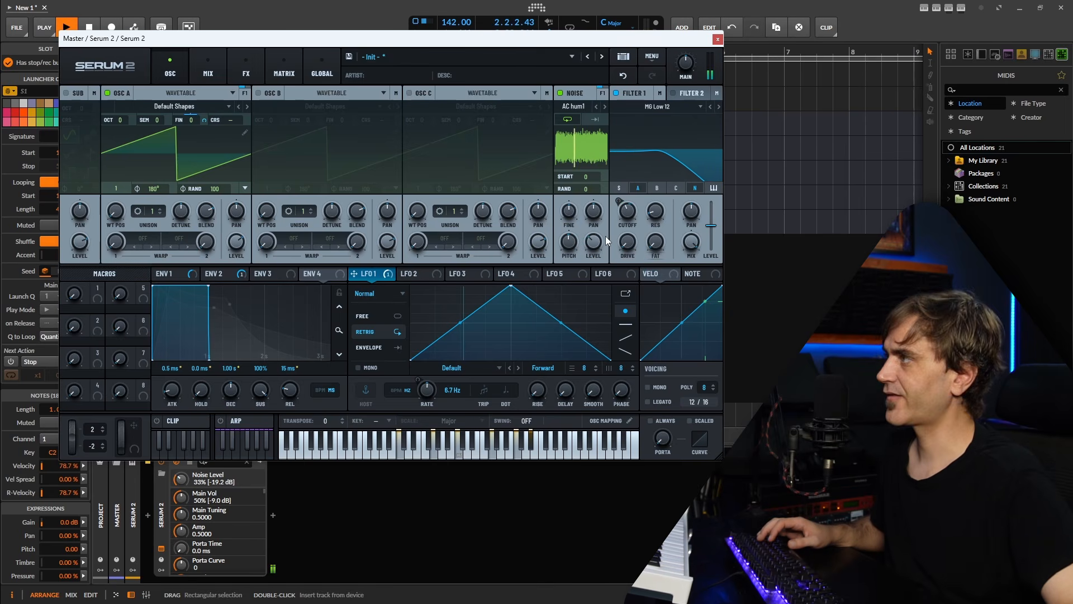
- Set the SoftClip distortion's drive to 42%
left_click(284, 70)
left_click(246, 70)
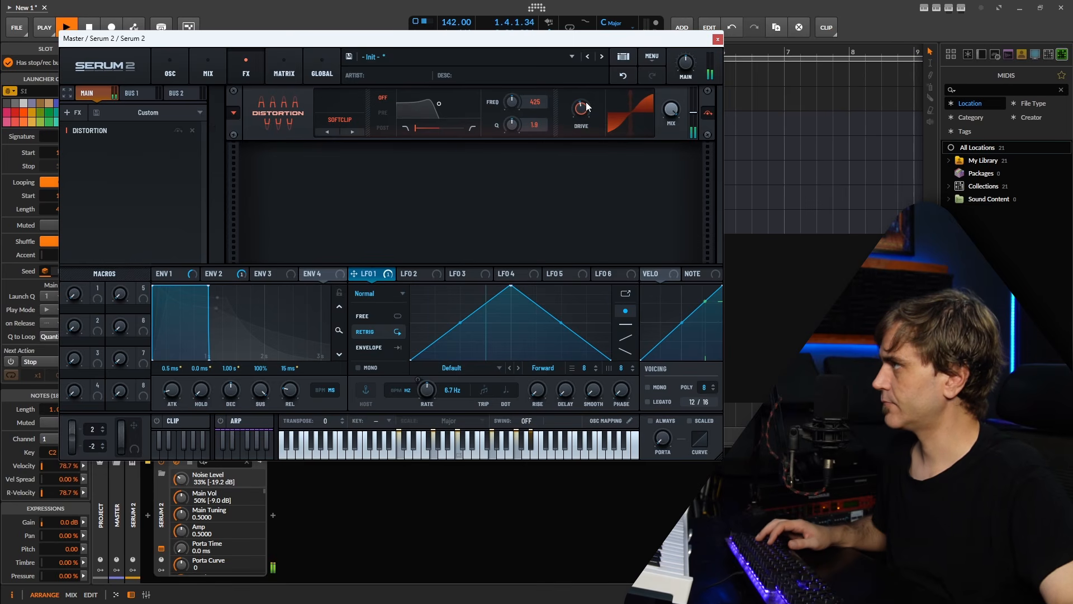
mouse_move(586, 110)
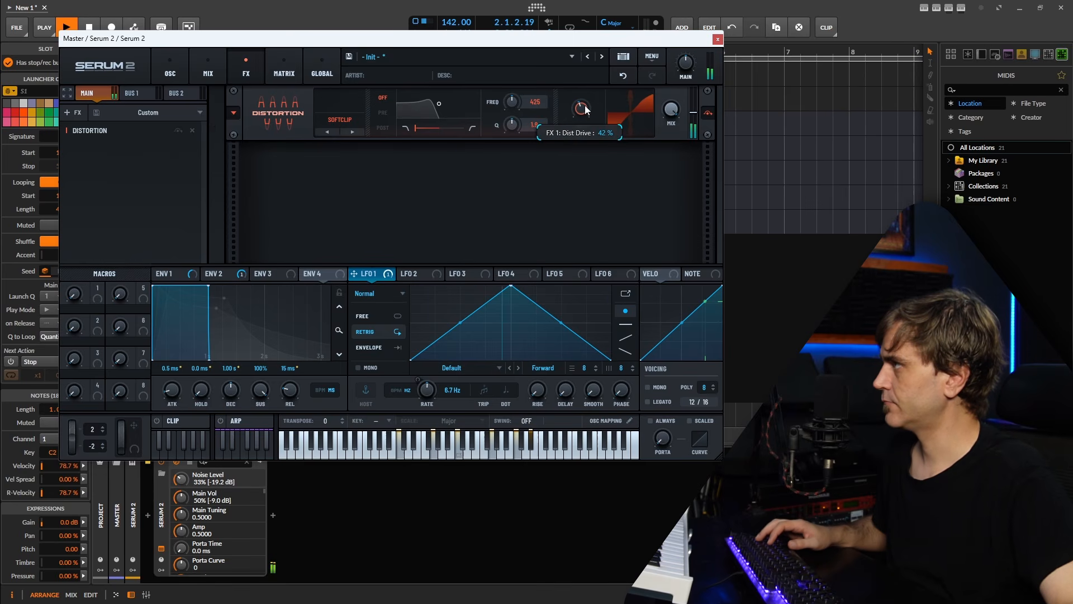
- Lower the noise oscillator's level to 16%, close the plug-in window and stop playback
left_click(170, 67)
left_click_drag(598, 250, 598, 255)
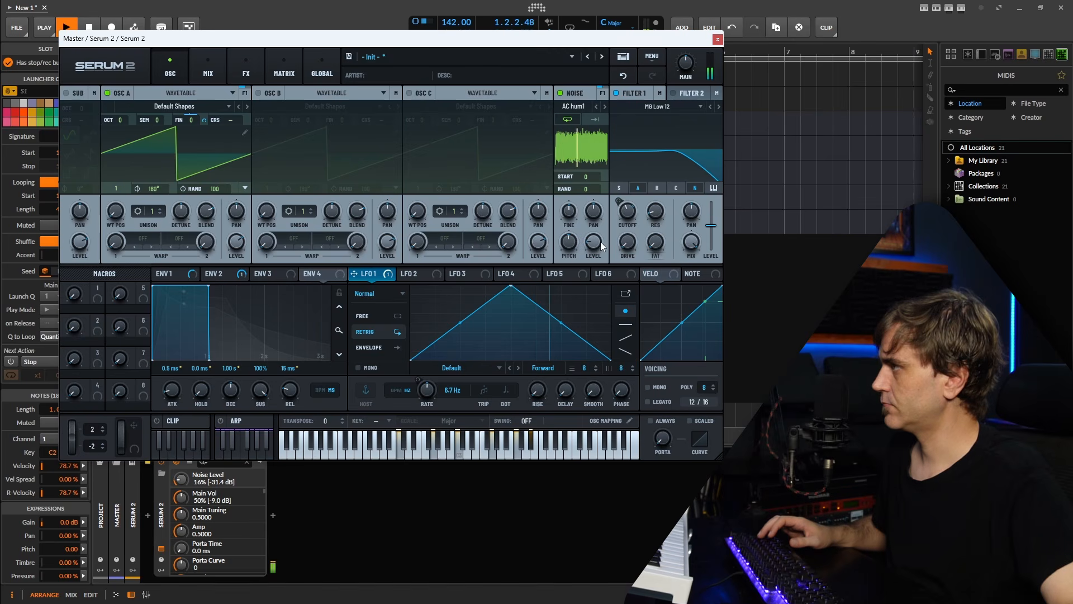
left_click(717, 40)
key("space")
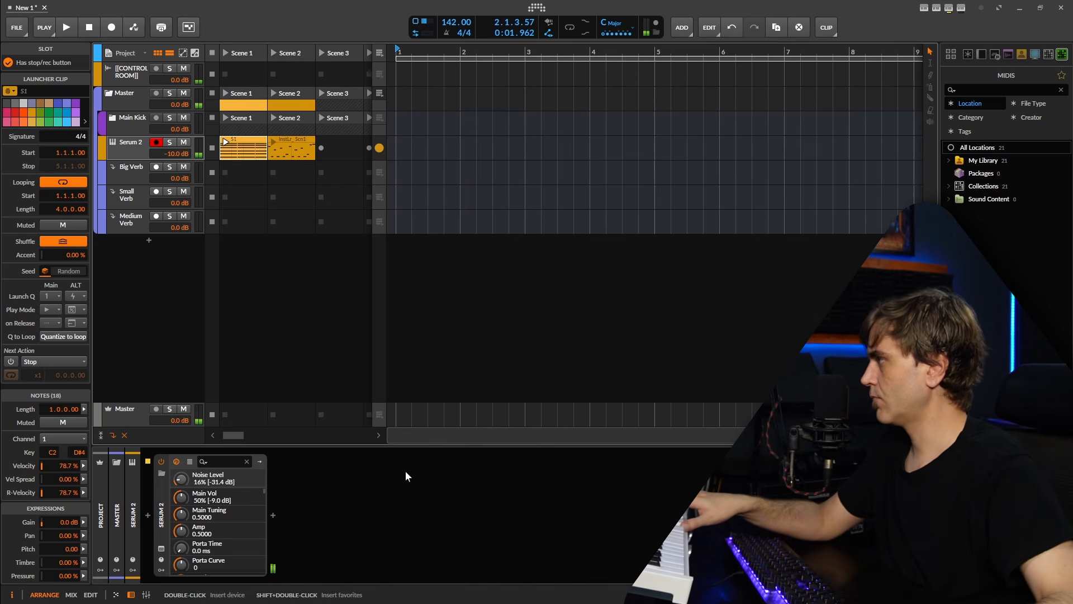
- Reopen the Serum 2 window, raise oscillator A's level to 91% and set the main volume to 68%
left_click(161, 547)
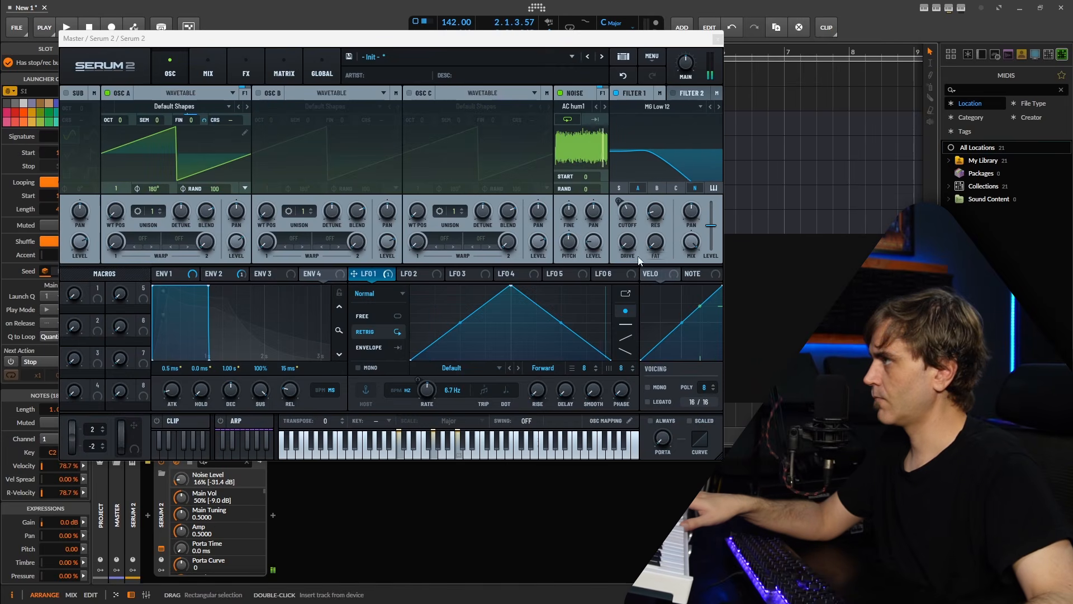
left_click_drag(242, 244, 245, 231)
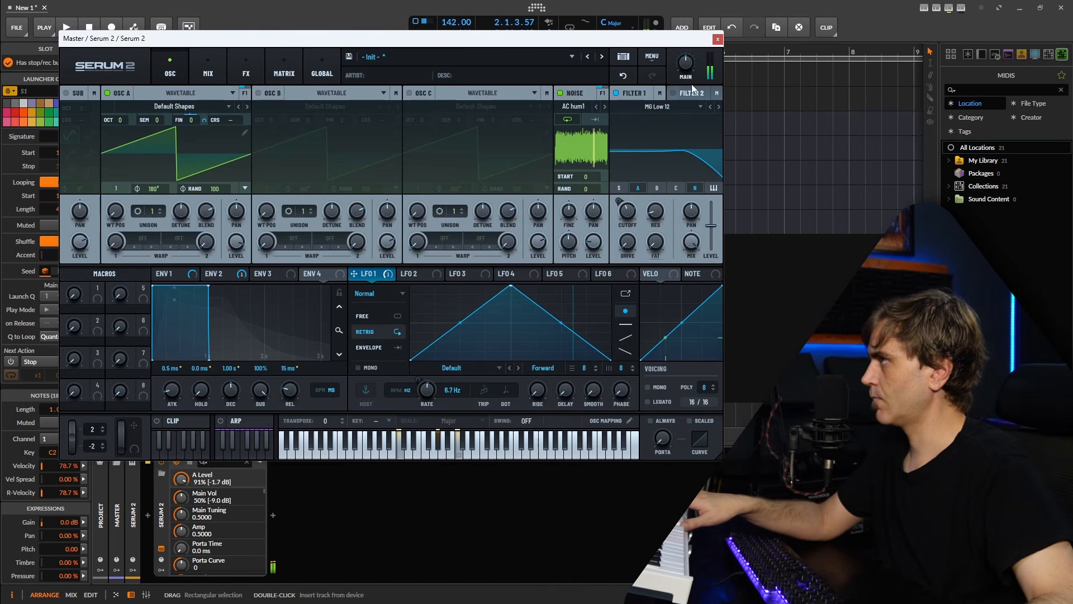
left_click_drag(689, 71, 691, 58)
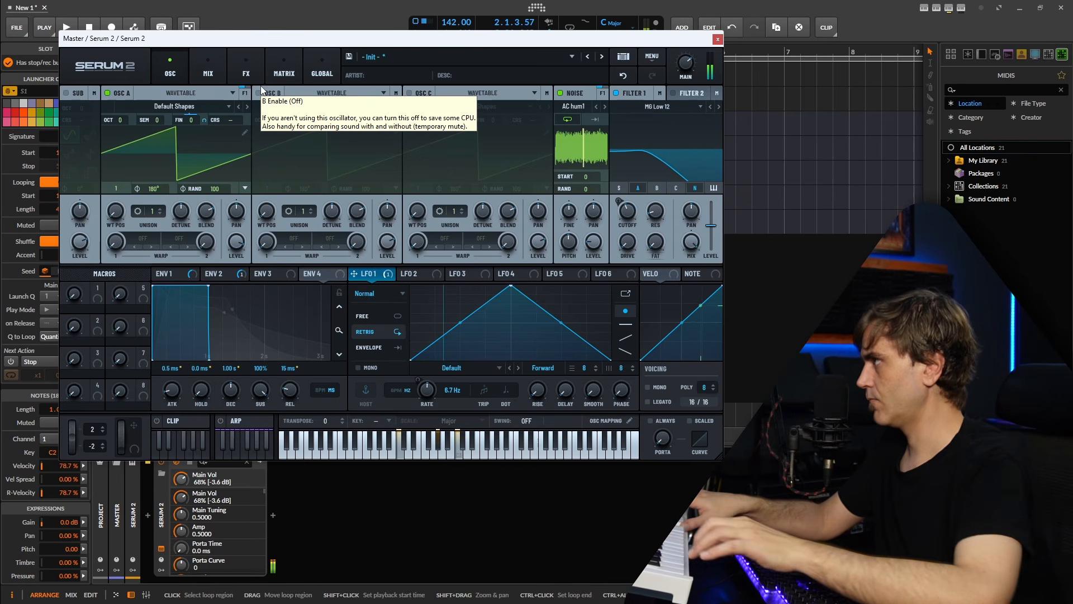
- Reduce the LFO 1 modulation of oscillator A's fine tuning to 22%, then return to the oscillator view
left_click(277, 76)
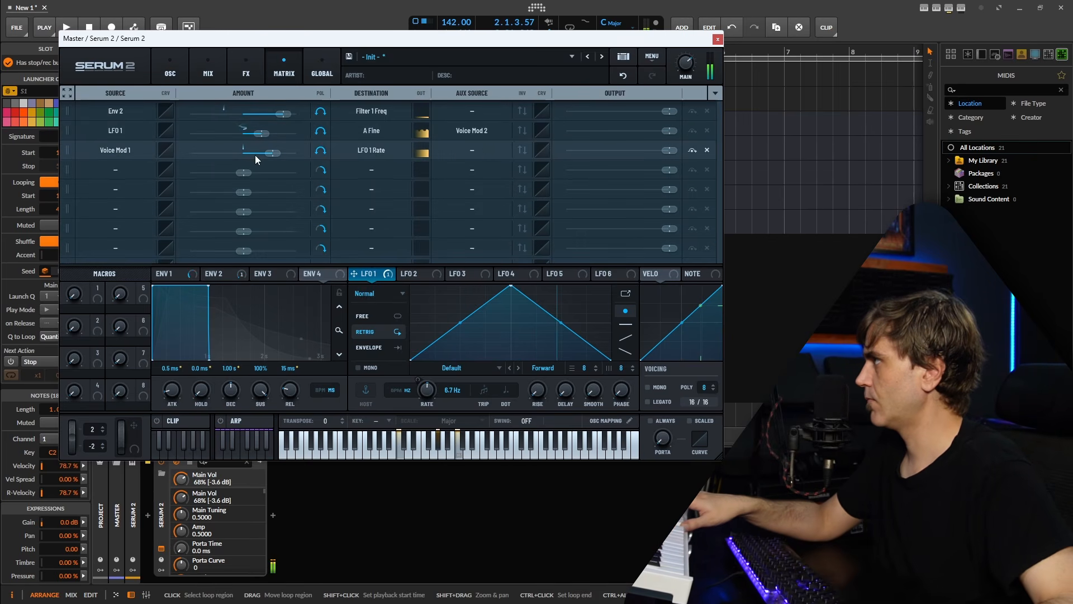
left_click_drag(261, 133, 254, 133)
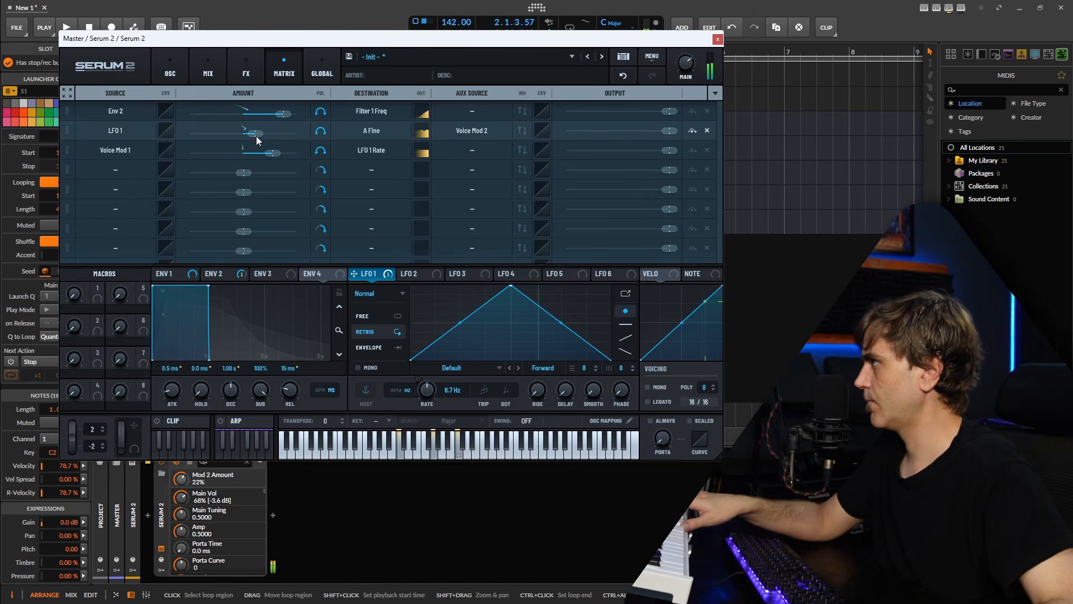
left_click(179, 65)
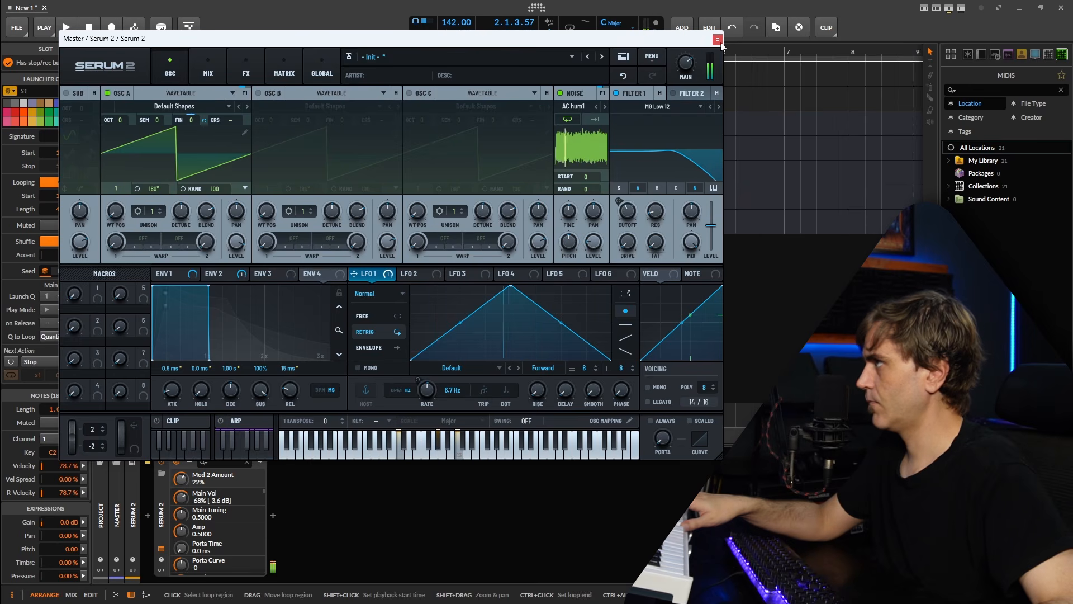
- Add a Delay+ device after Serum 2, followed by the FX Layer preset with big, medium and small reverb sends
left_click(279, 519)
left_click(273, 515)
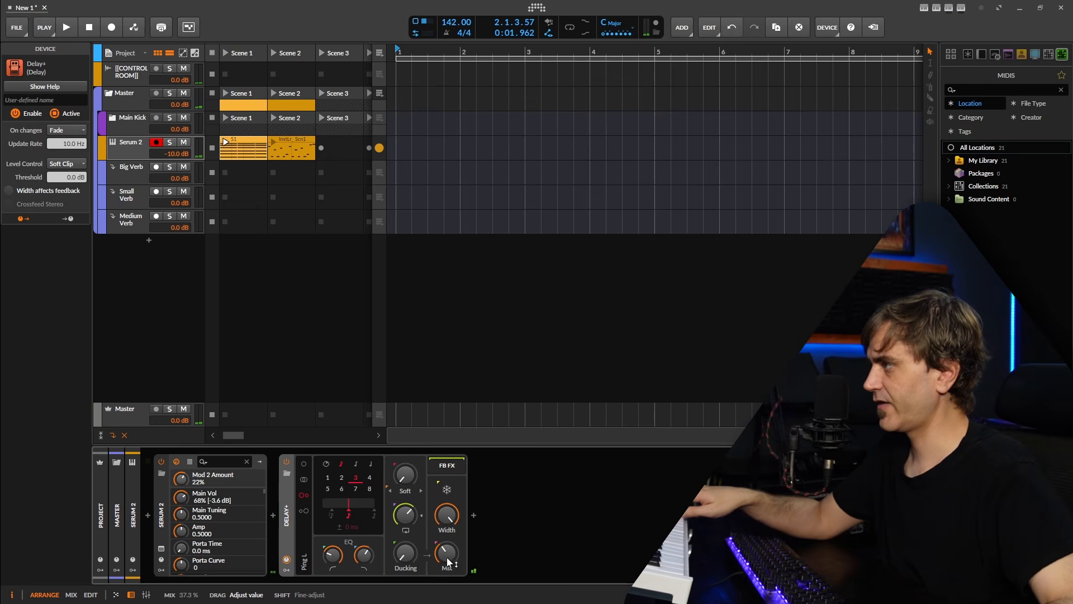
left_click(473, 515)
type("b")
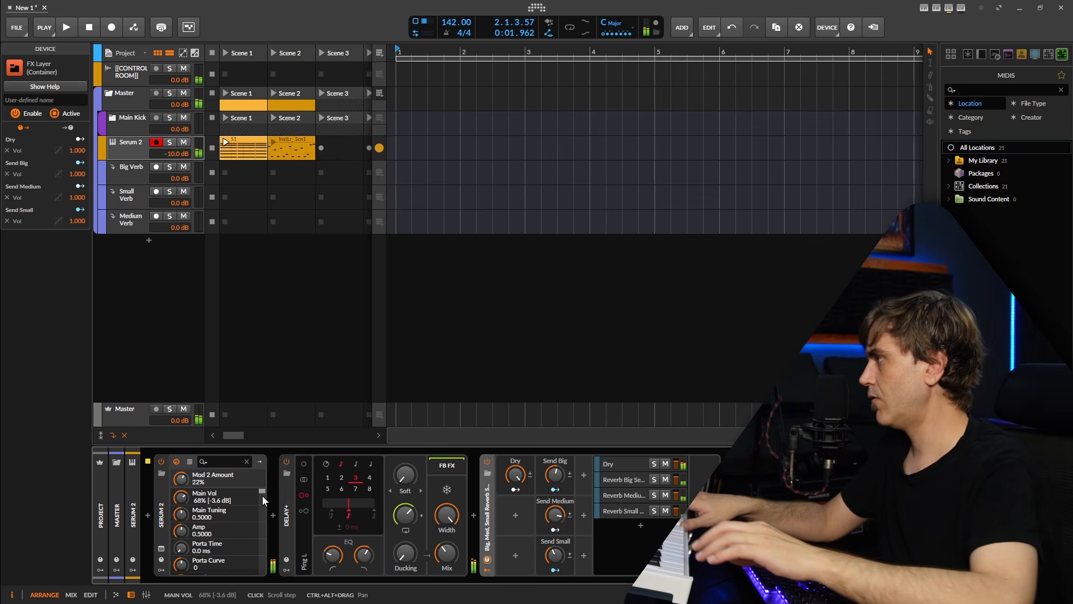
- Set Env 1 to 120 ms attack, -11.4 dB sustain and about 6.4 s release, and modulate its sustain with velocity
left_click(161, 548)
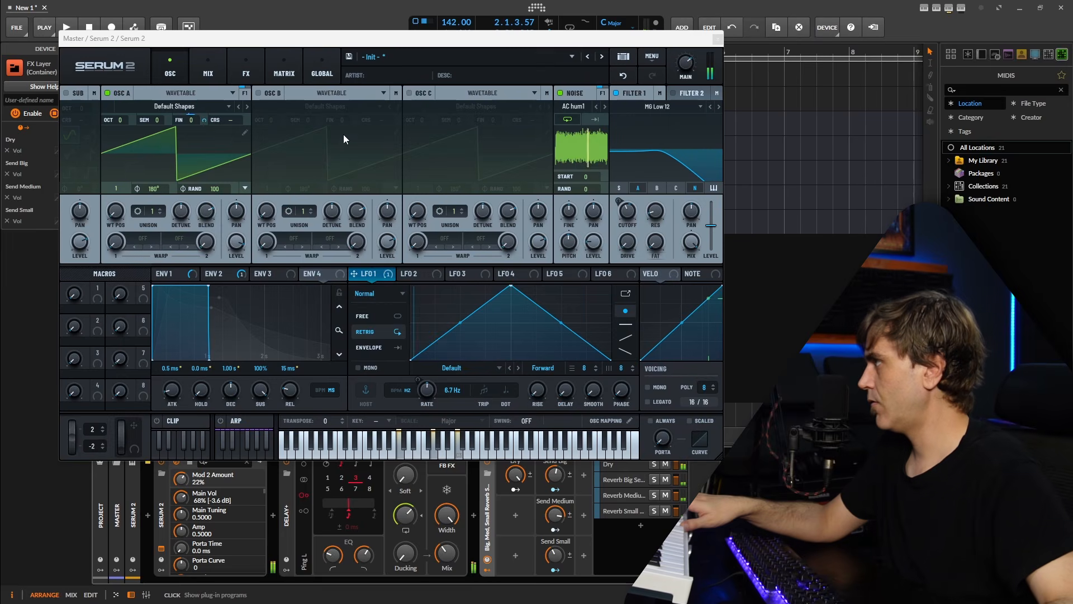
left_click(196, 275)
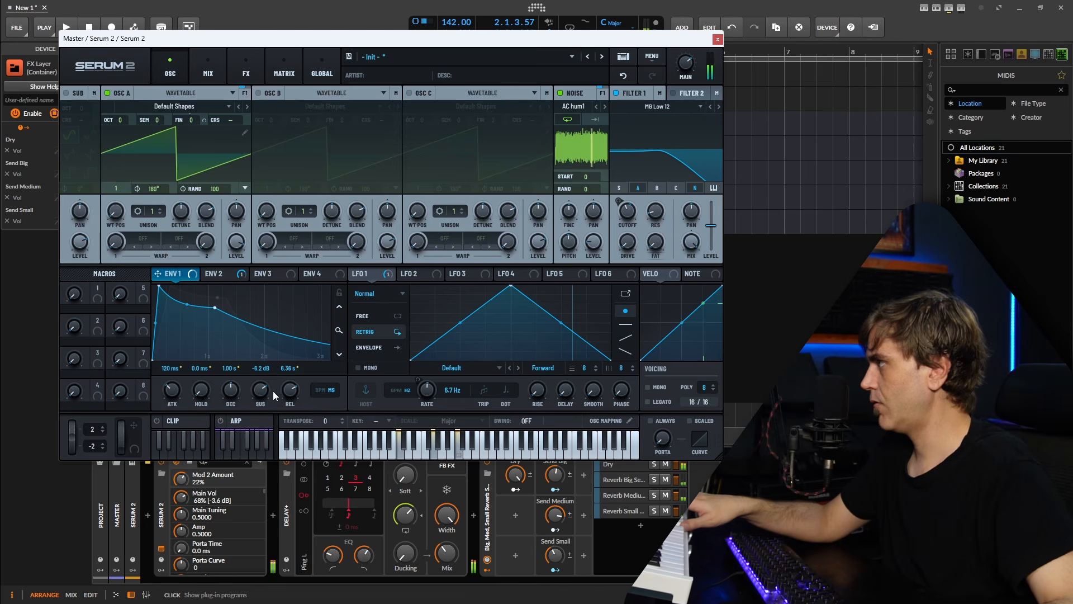
left_click(665, 273)
left_click_drag(668, 274, 252, 407)
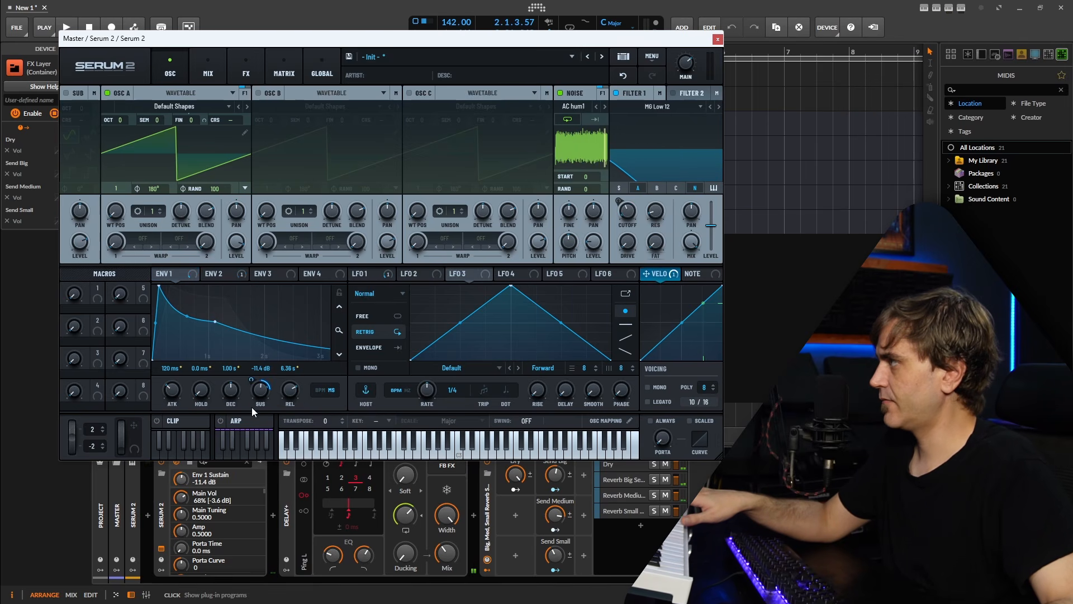
- Set Env 2 to about 326 ms attack, 69% sustain and 6.17 s release, and modulate its sustain with velocity
left_click(223, 274)
left_click_drag(667, 274, 260, 398)
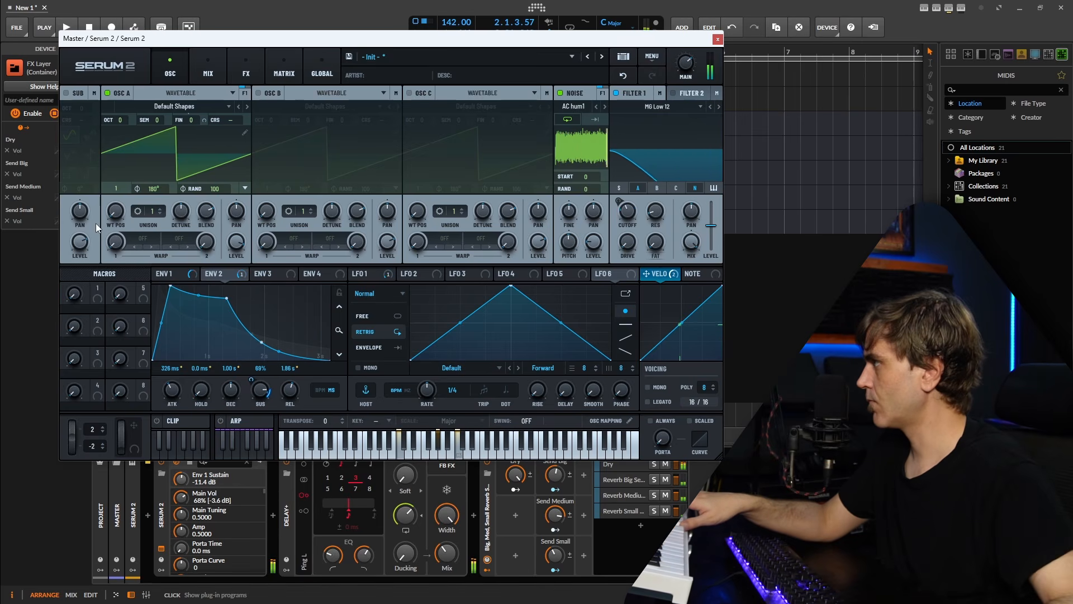
left_click(157, 275)
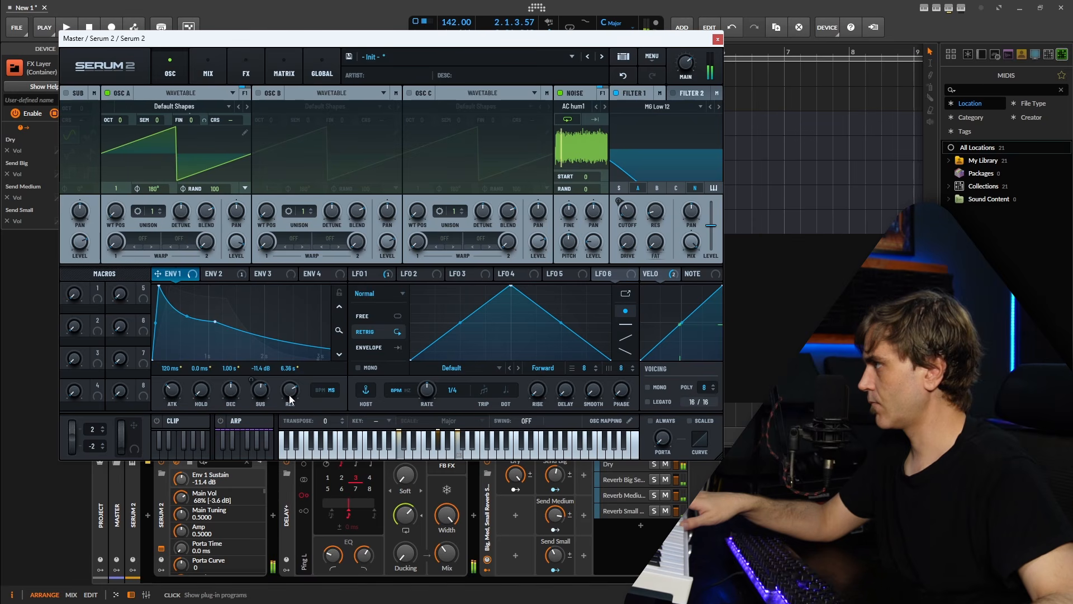
left_click(216, 278)
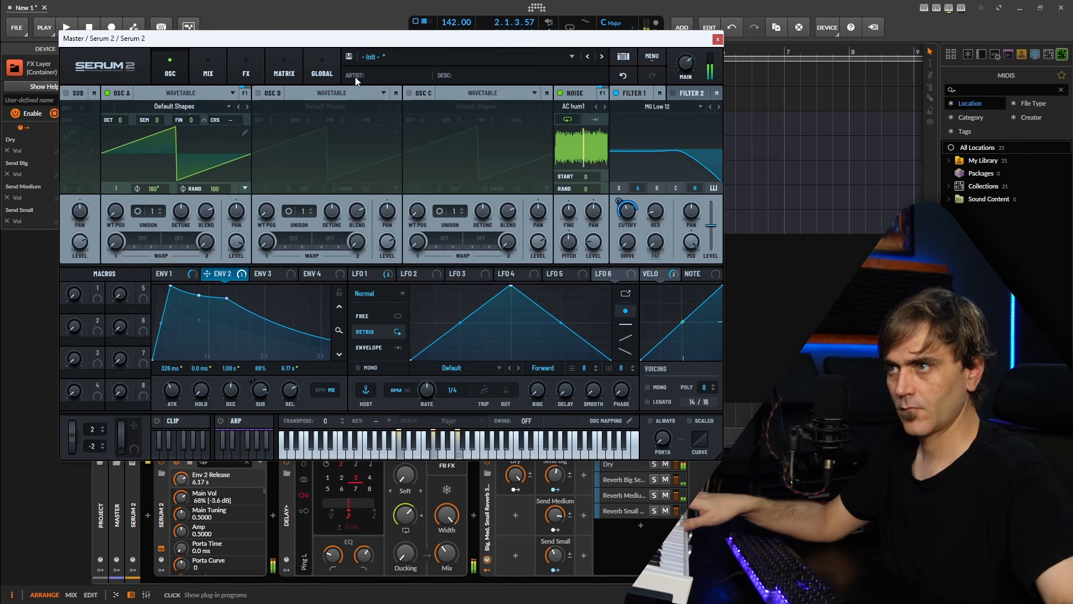
- Set filter 1's cutoff to 161 Hz with 66% Env 2 modulation, and adjust the big and small reverb sends
left_click(618, 201)
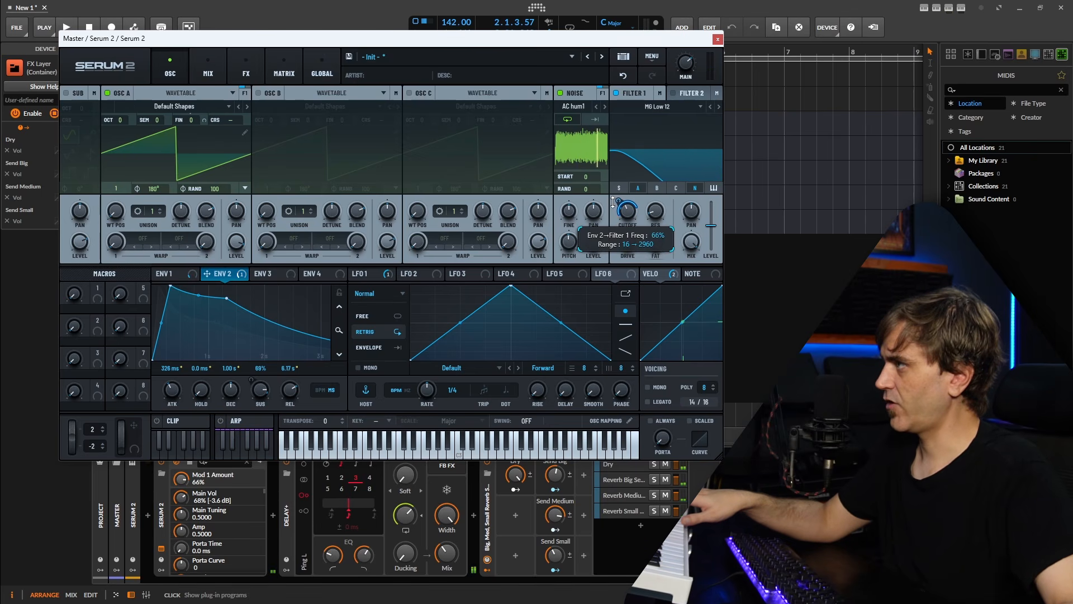
left_click(627, 215)
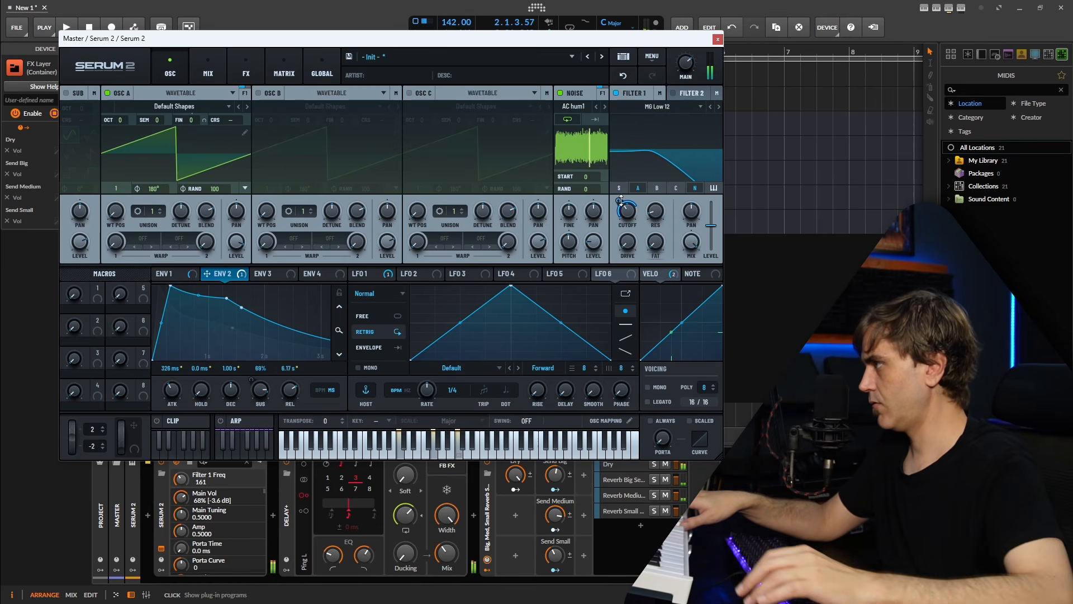
left_click_drag(562, 477, 561, 472)
left_click_drag(554, 561, 553, 559)
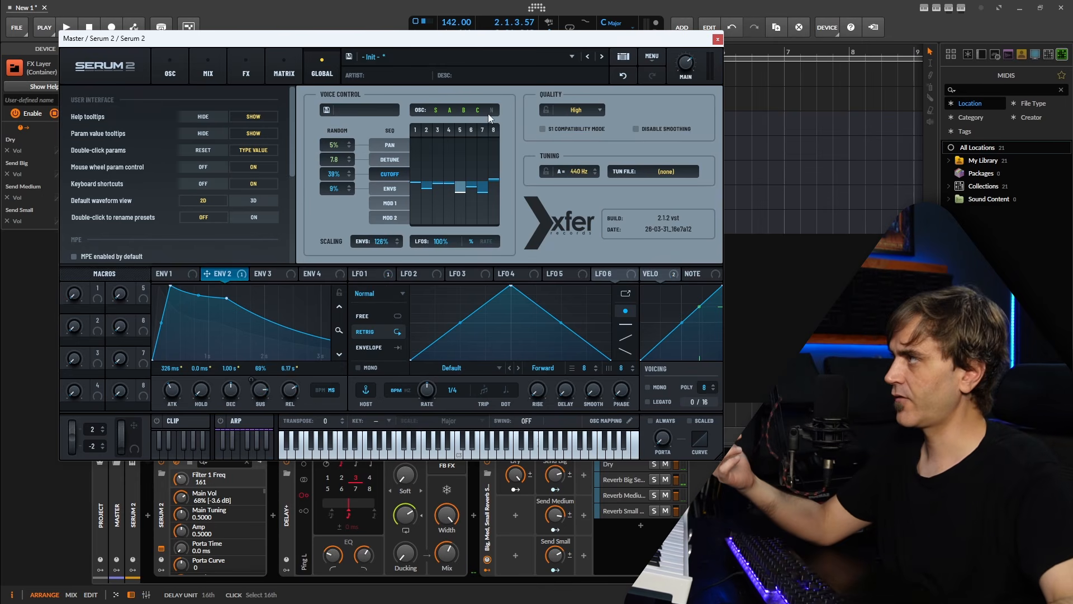
- Try limiting the per-voice cutoff sequence to six voices and restore it to eight
left_click(470, 132)
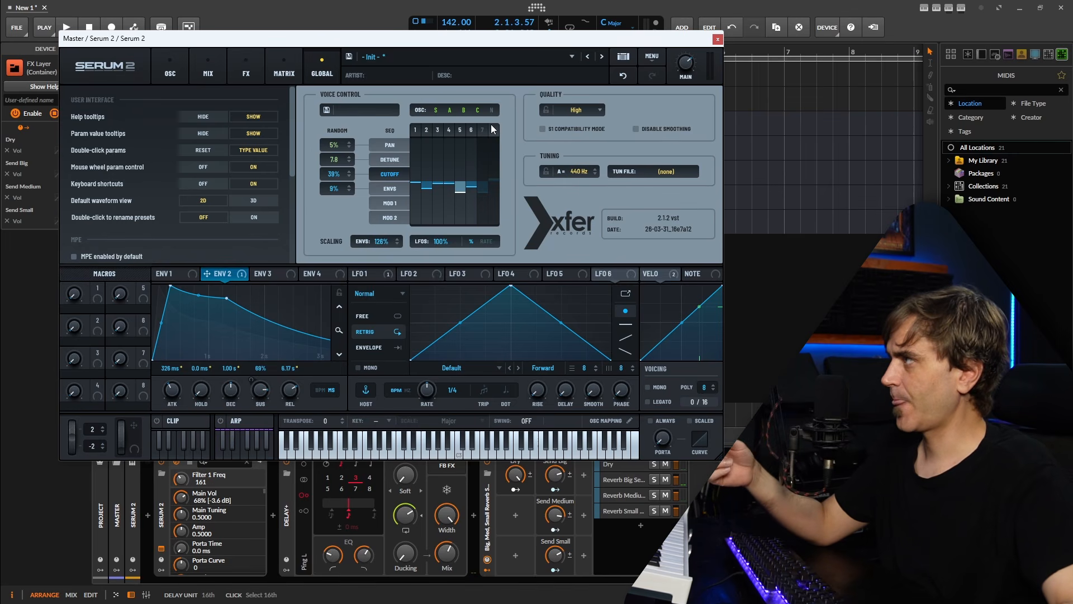
left_click(494, 130)
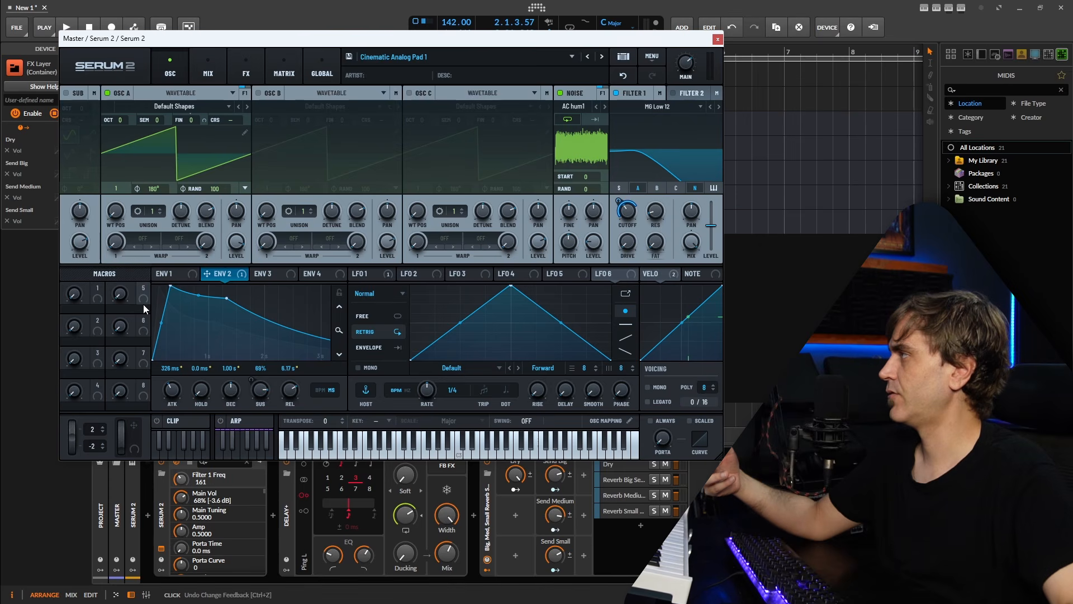
- Shorten Env 1's attack and set its sustain to -13.1 dB
left_click(175, 273)
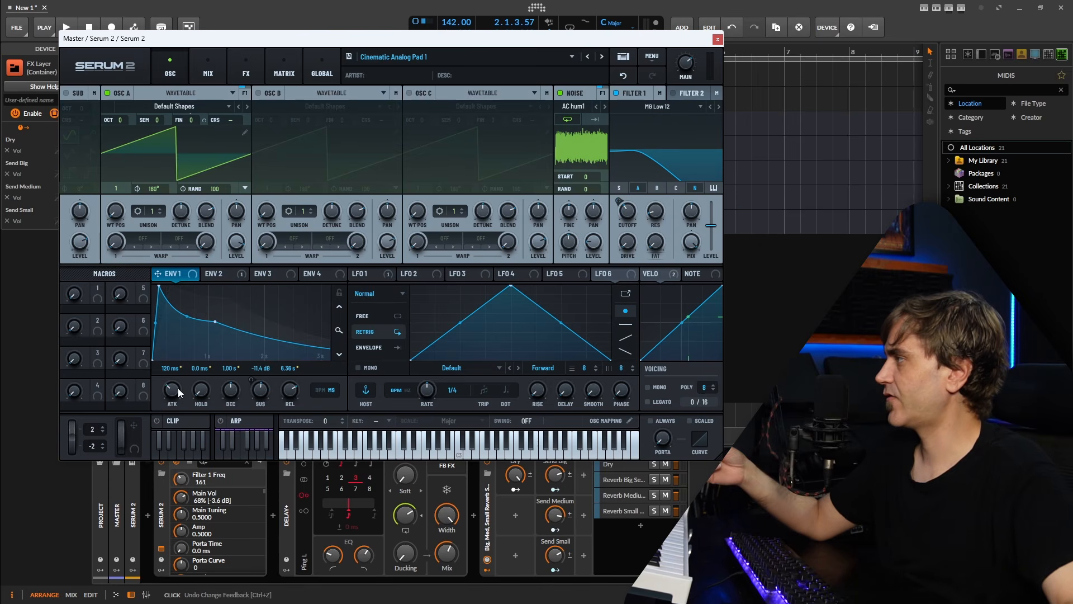
left_click_drag(177, 388, 170, 401)
left_click_drag(266, 388, 229, 397)
- Set Env 2 to 0.0 ms attack, 48% sustain and 1.46 s release, and lower the Delay+ mix
left_click(221, 274)
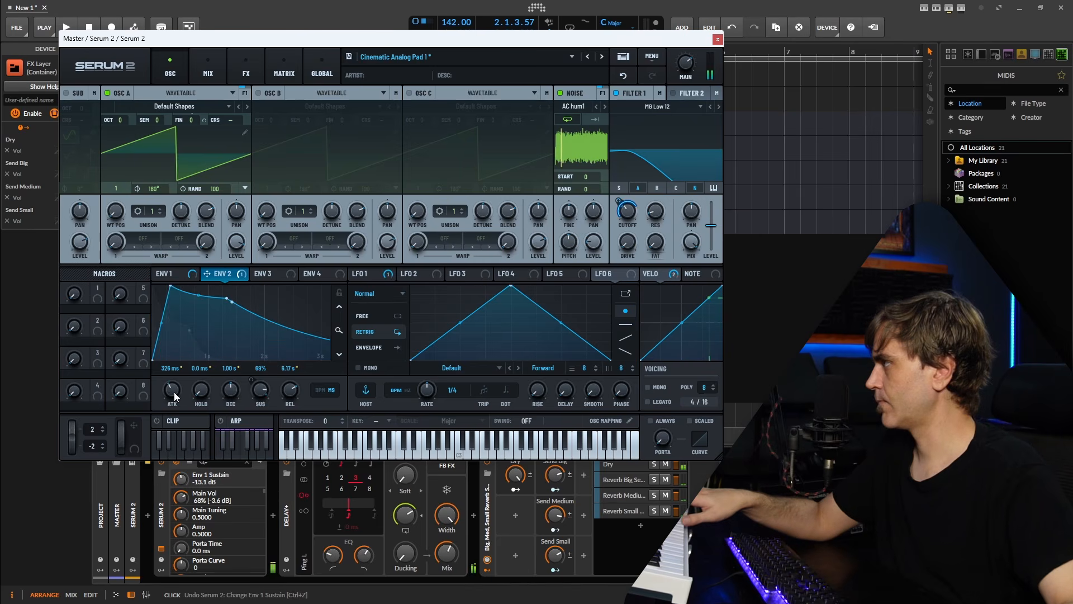
left_click_drag(259, 390, 291, 410)
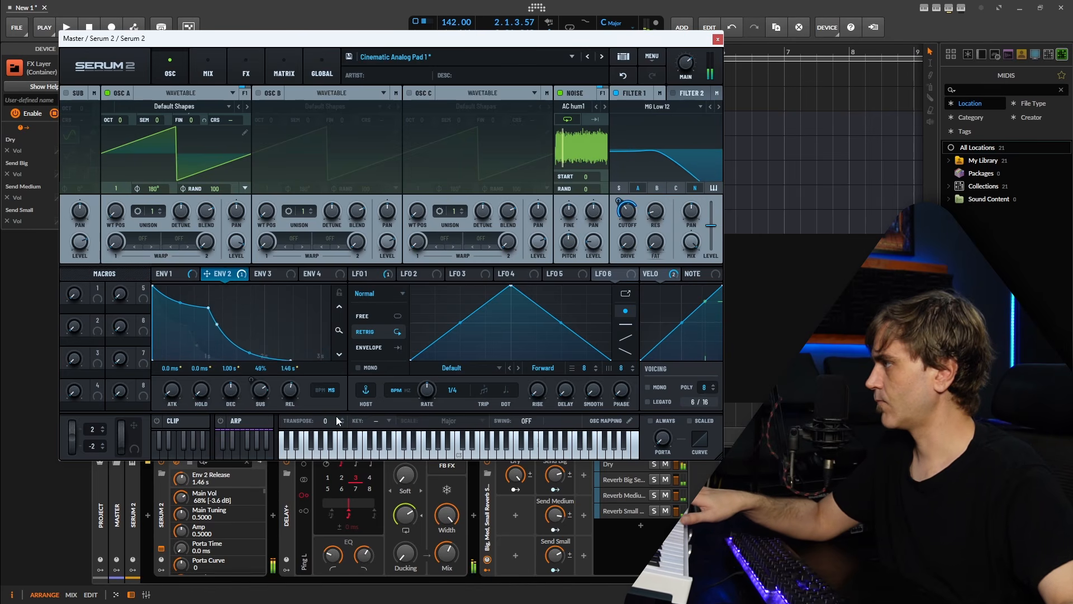
left_click_drag(446, 553, 446, 562)
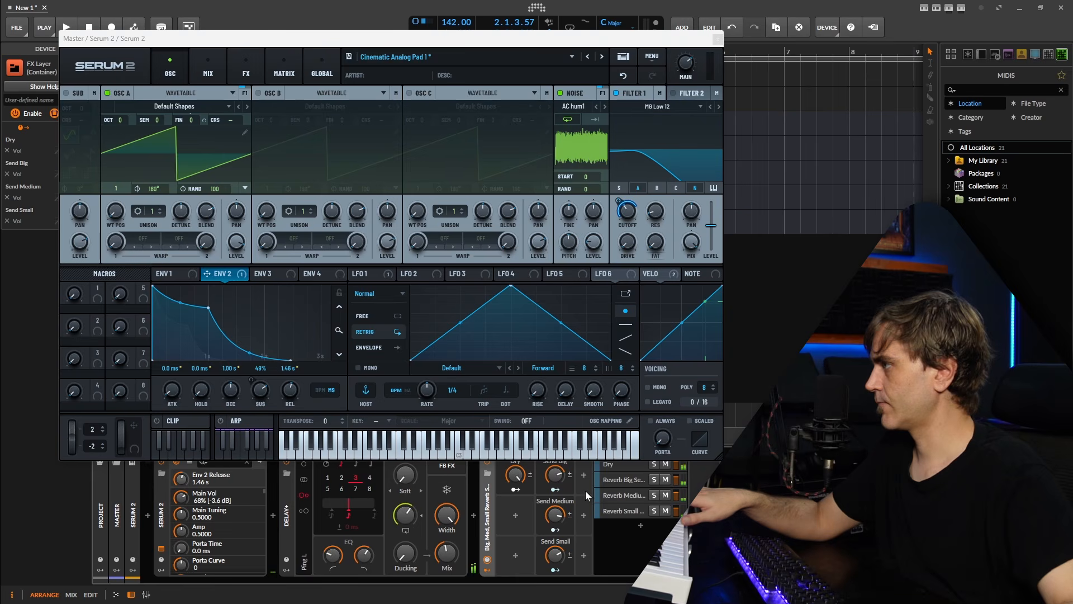
- Launch the Serum 2 clip in Scene 2, transpose all its notes up one octave and show their velocities
left_click(717, 39)
left_click(290, 149)
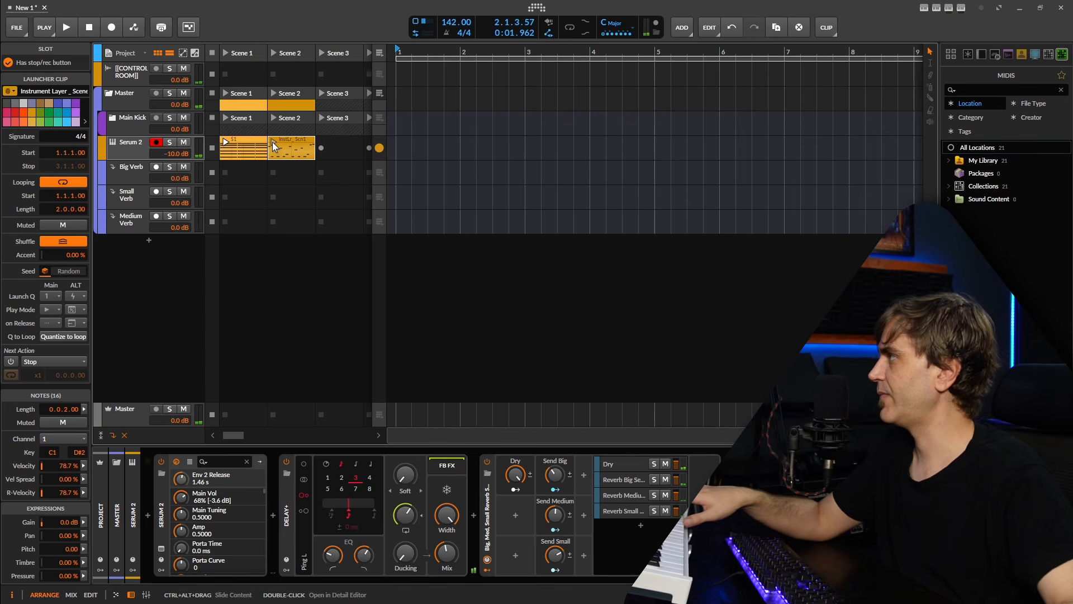
left_click(273, 142)
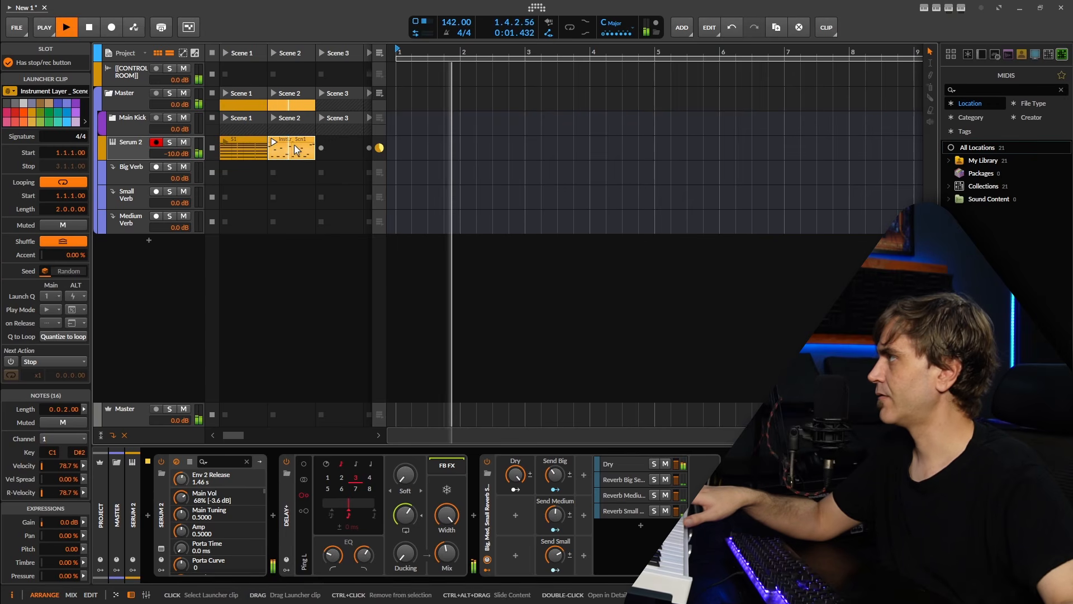
double_click(294, 147)
key("shift+Up")
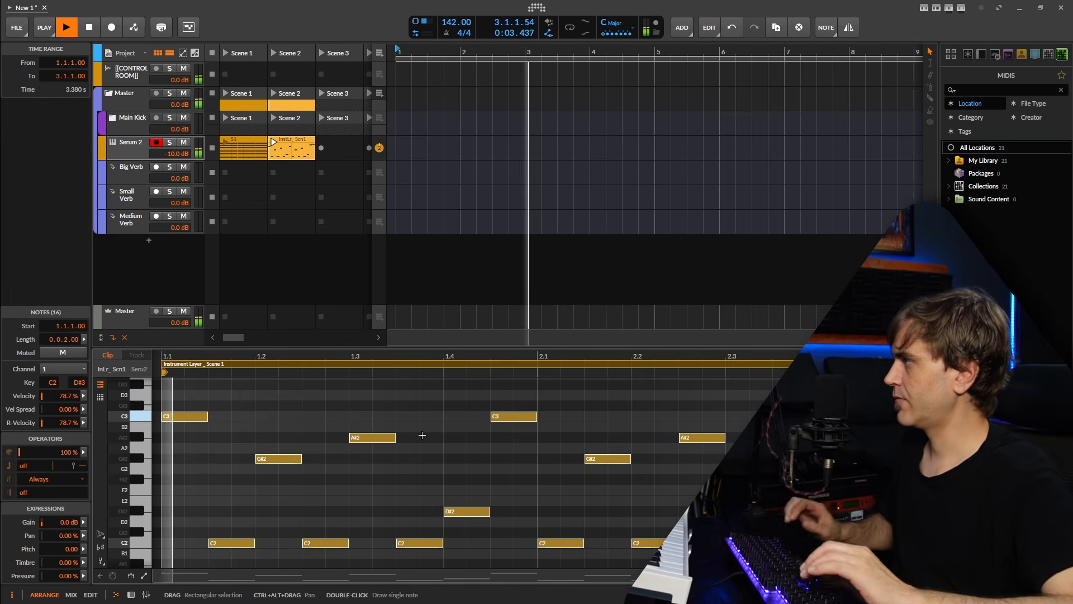
left_click(131, 575)
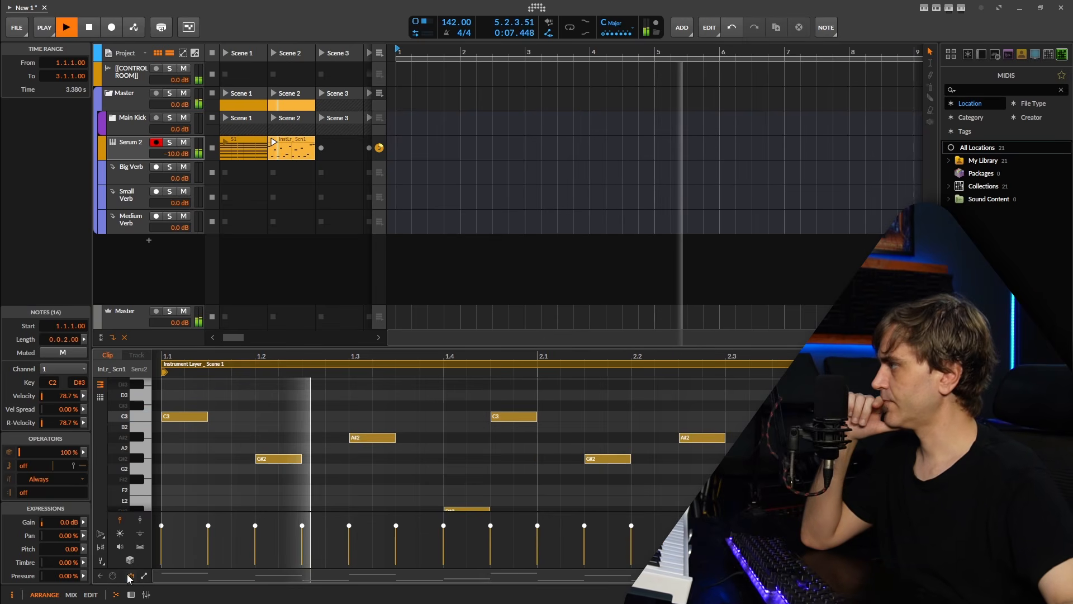
- Reopen the Serum 2 window and review the global voice control offsets and LFO 1 settings while auditioning the clip
left_click(131, 594)
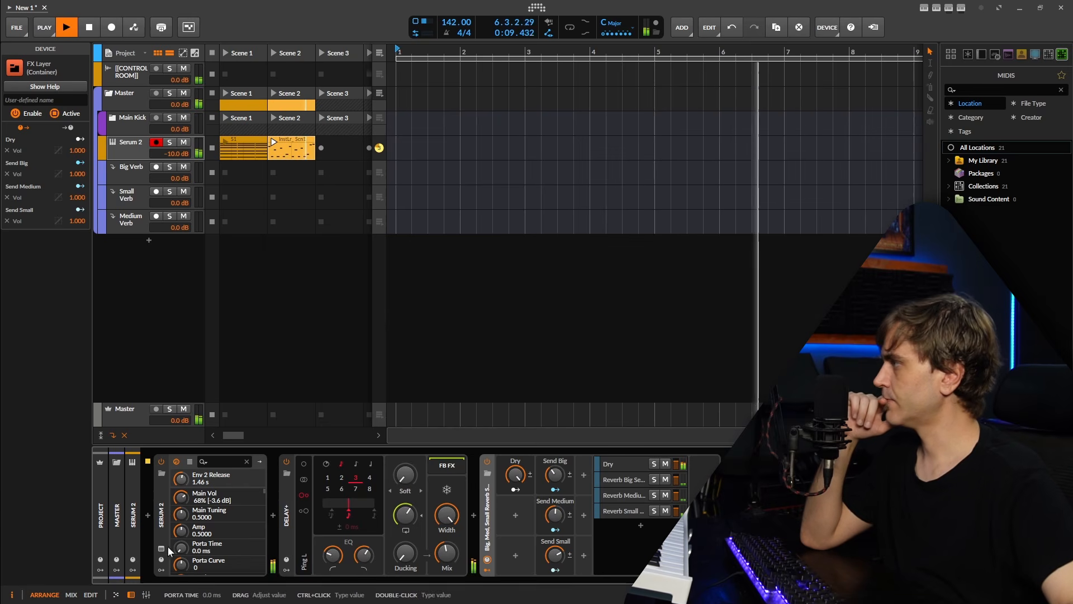
left_click(176, 461)
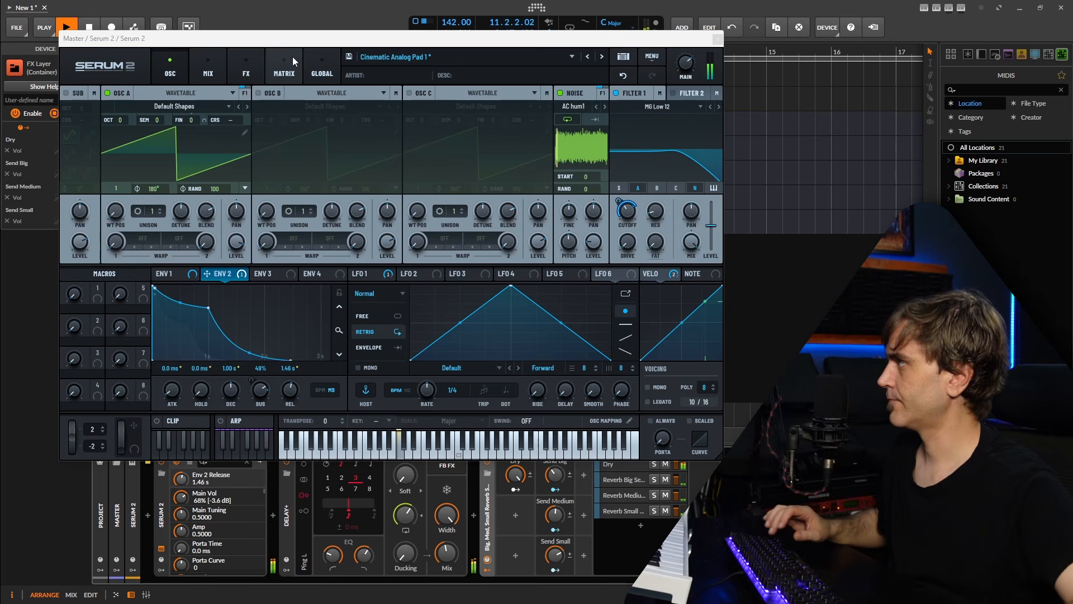
left_click(317, 78)
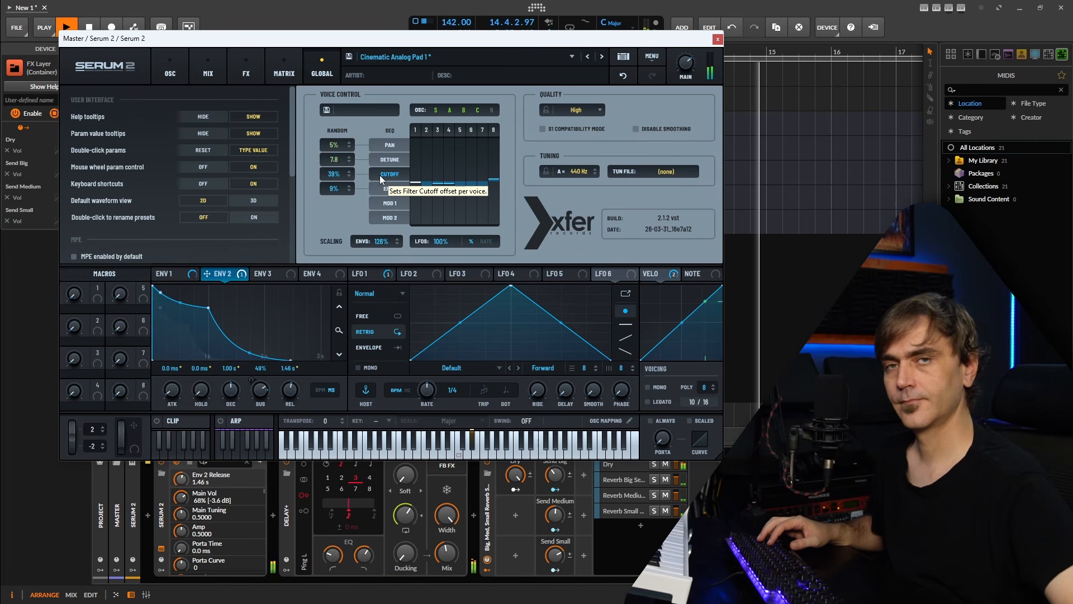
key("space")
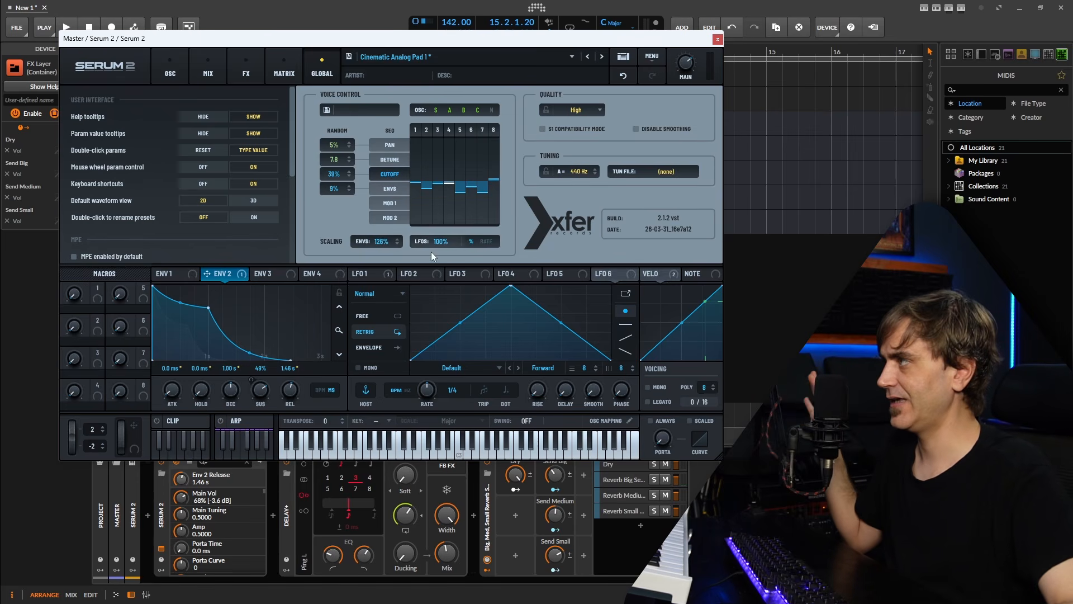
left_click(368, 274)
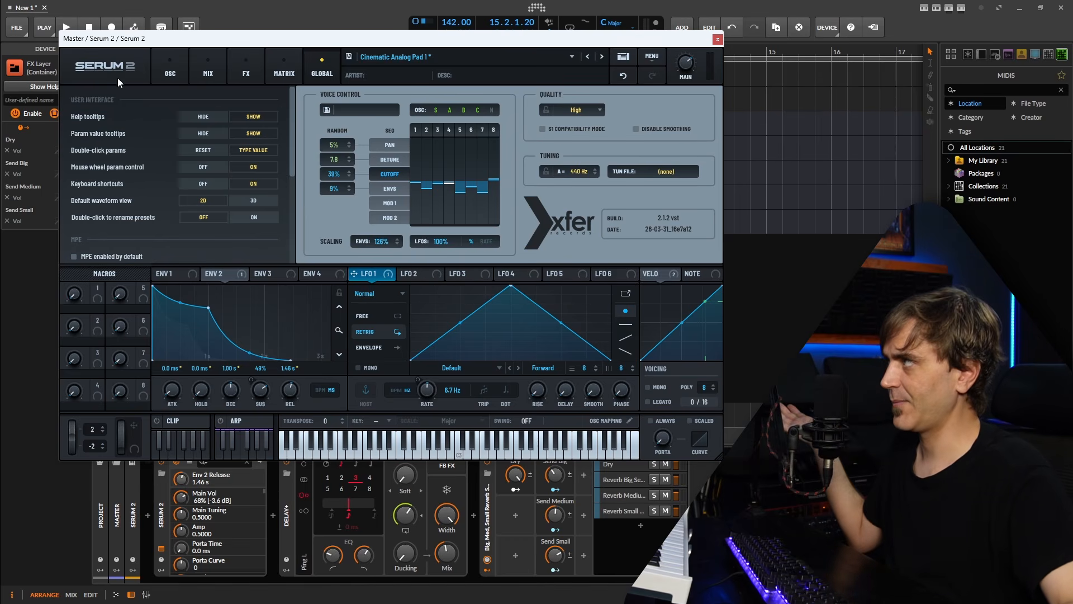
left_click(174, 63)
key("space")
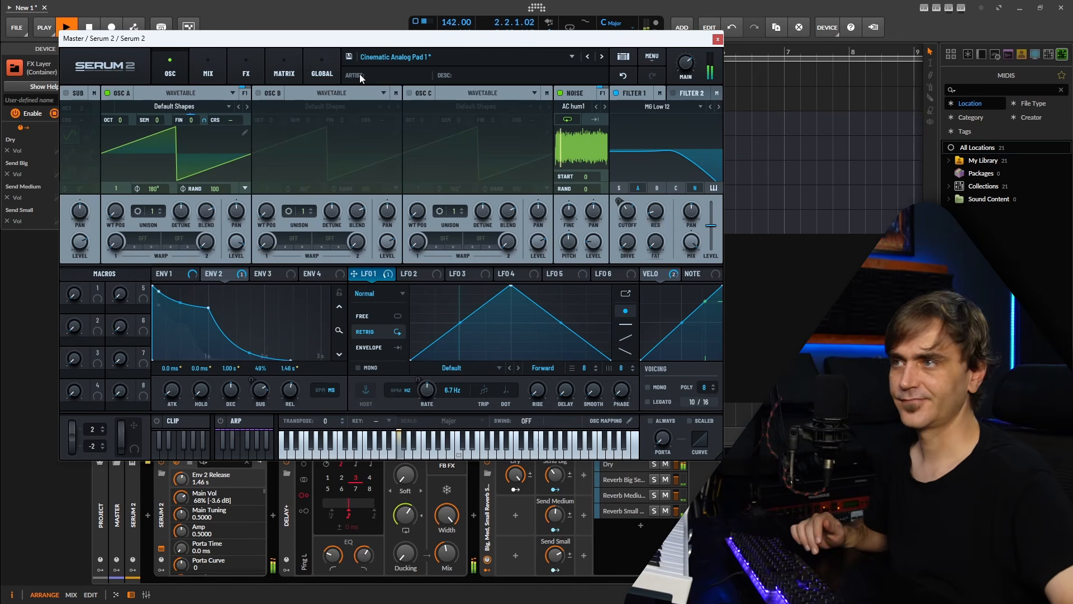
left_click(323, 68)
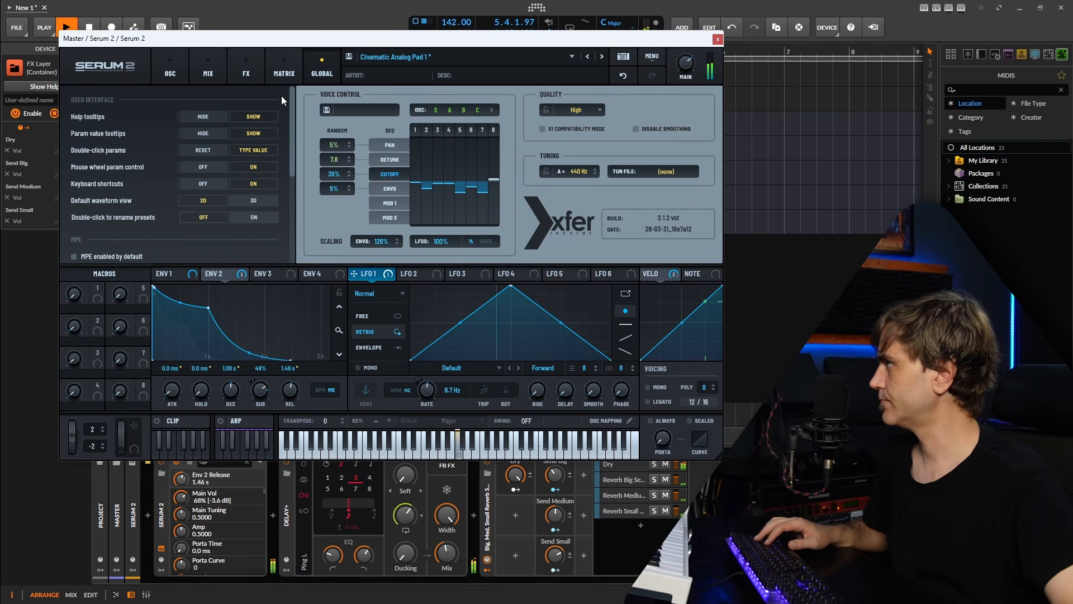
- Save the current patch as a new preset named "analog pluck 1" in the Patreon folder
left_click(348, 56)
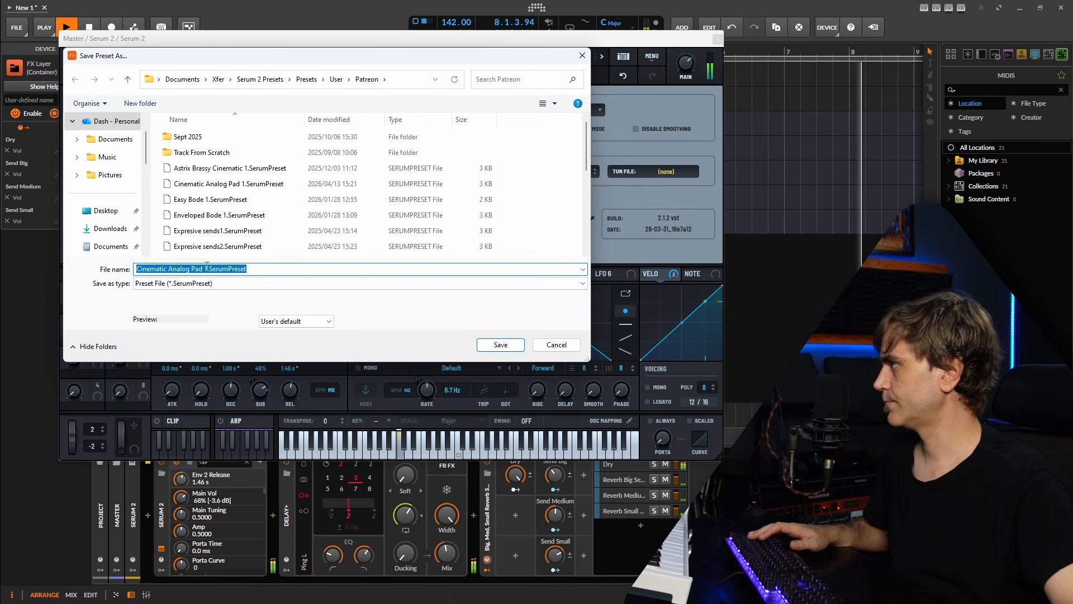
type("analo")
type("g plauck")
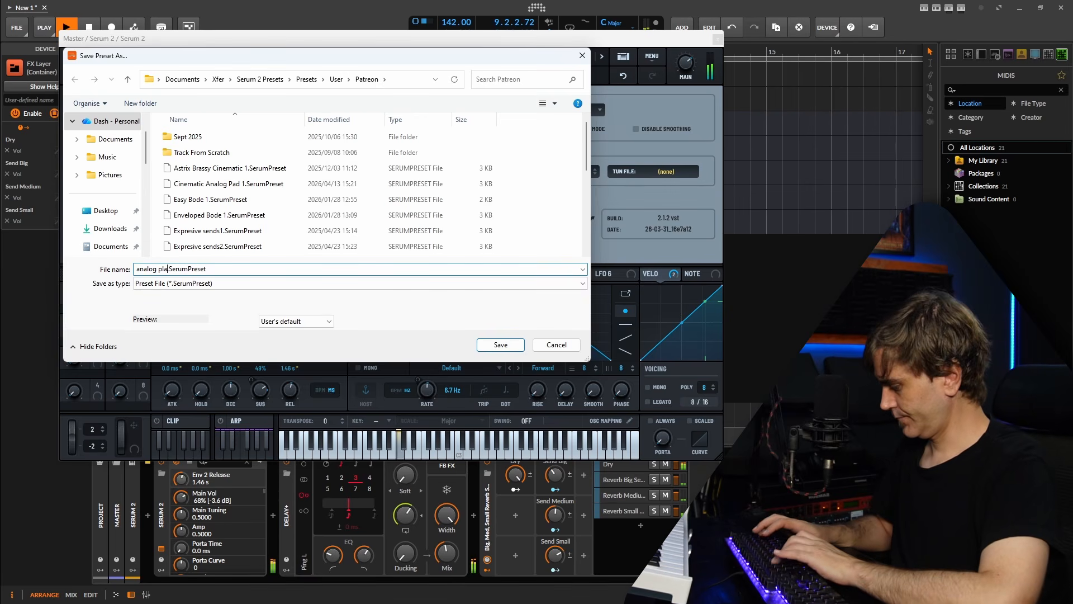
key("BackSpace")
key("BackSpace")
key("BackSpace")
key("BackSpace")
key("BackSpace")
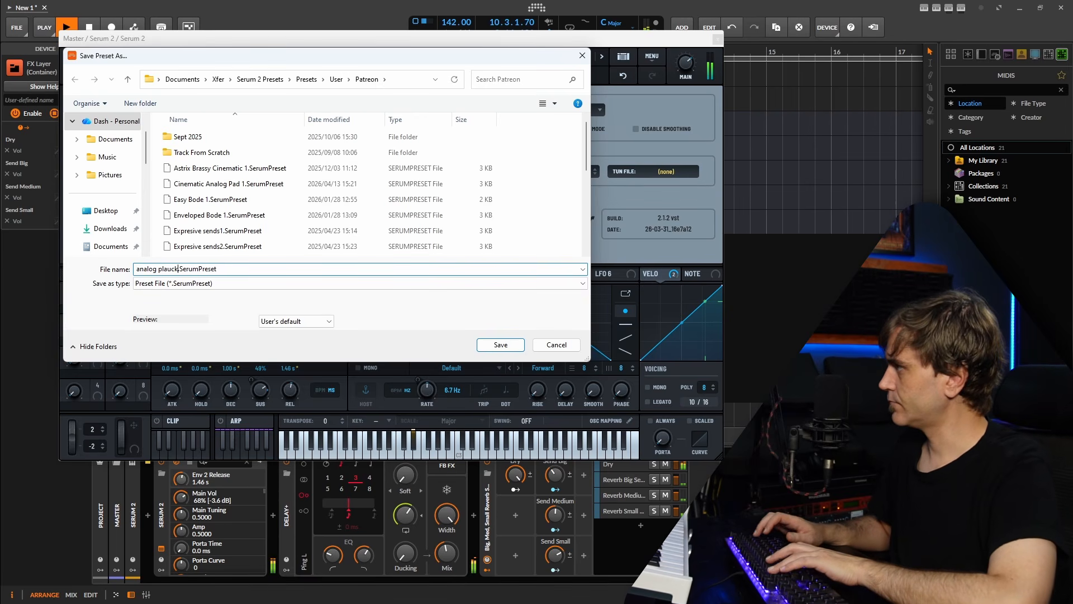
type("uck 1")
key("Return")
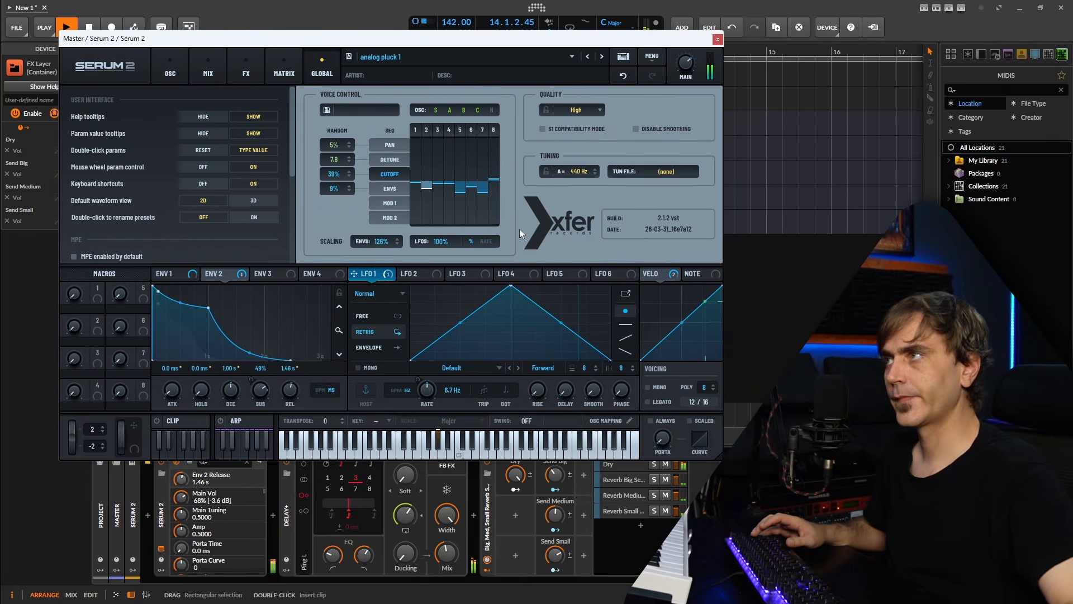
- Stop playback, load the factory voice control preset Simple Drift, and audition it with the clip playing
key("space")
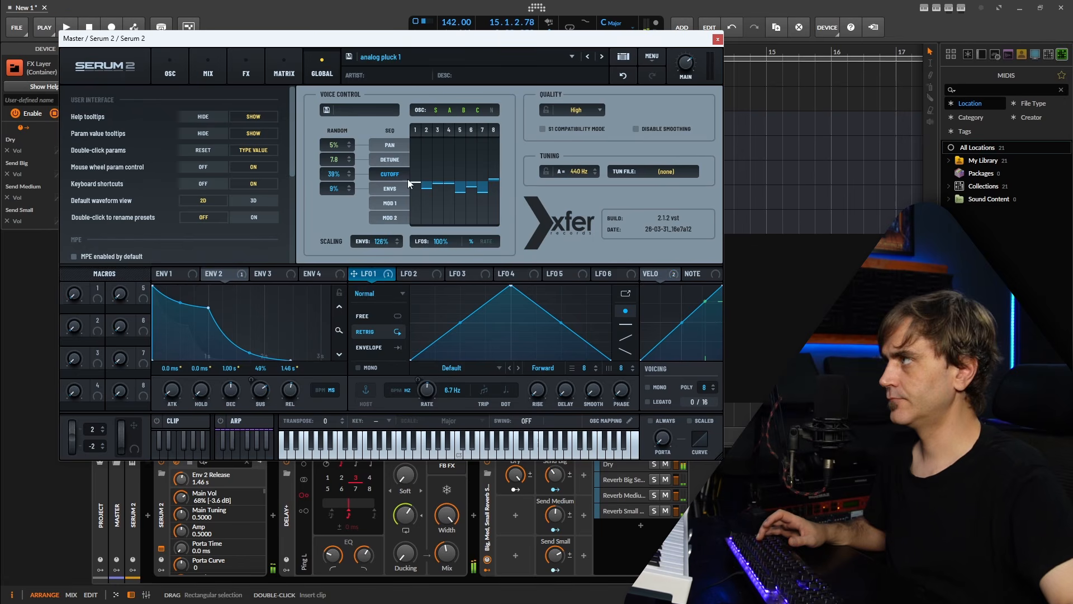
left_click(370, 110)
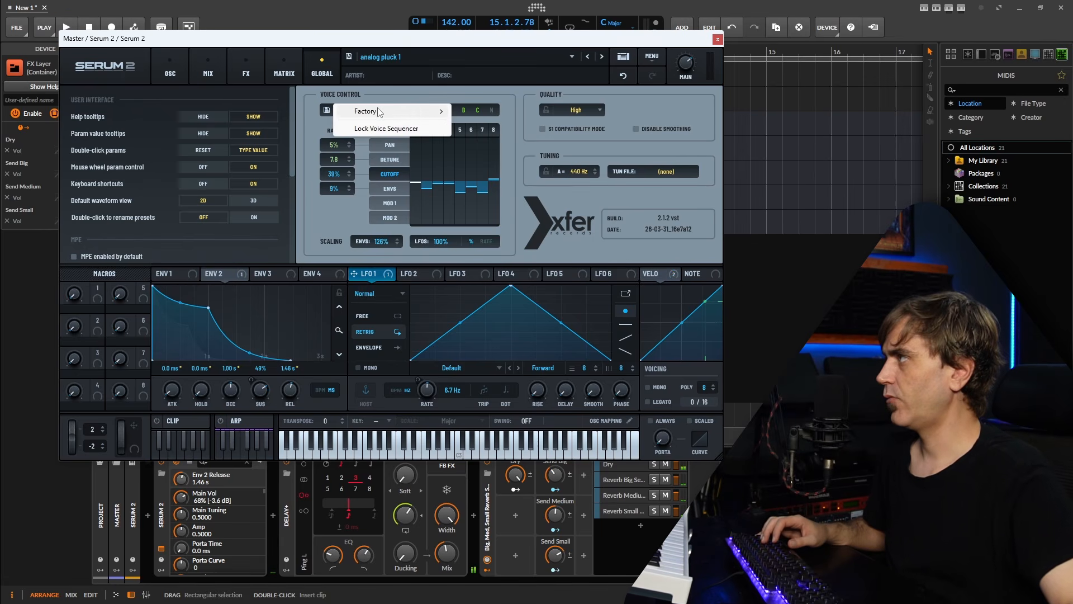
mouse_move(384, 111)
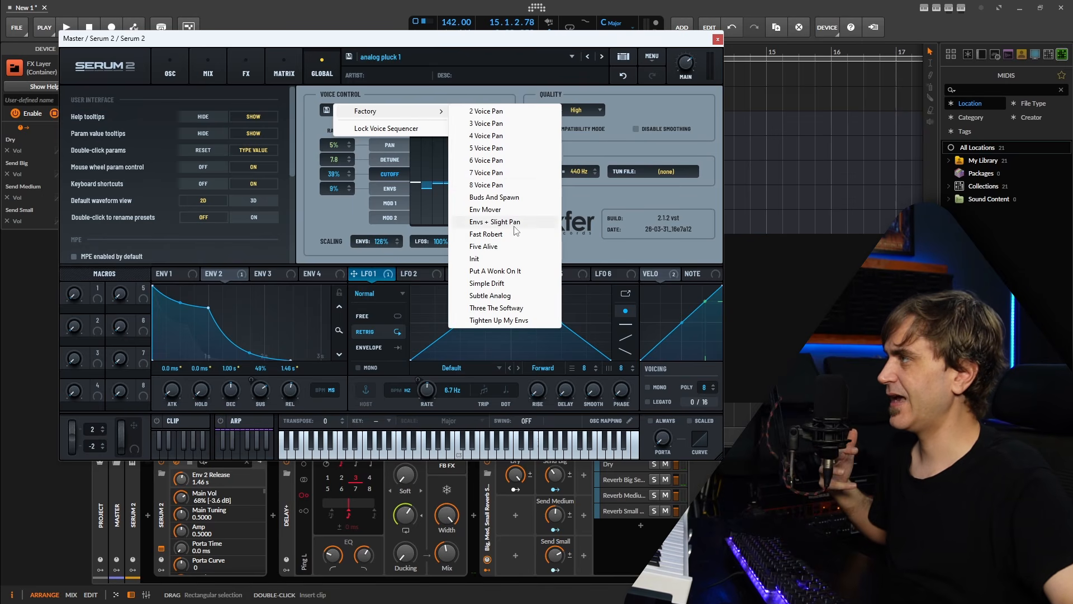
left_click(508, 284)
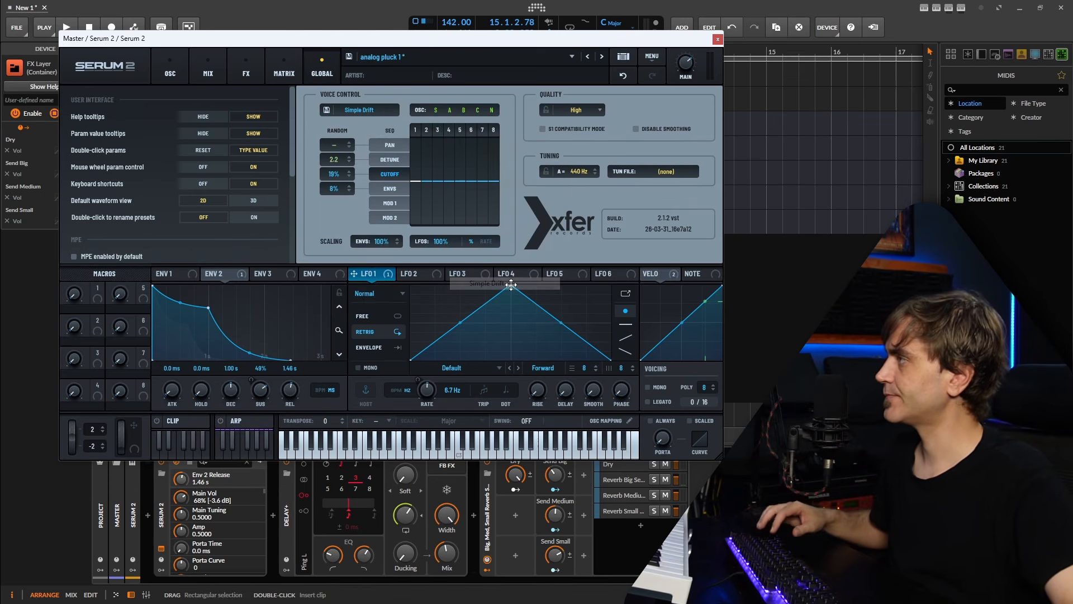
key("space")
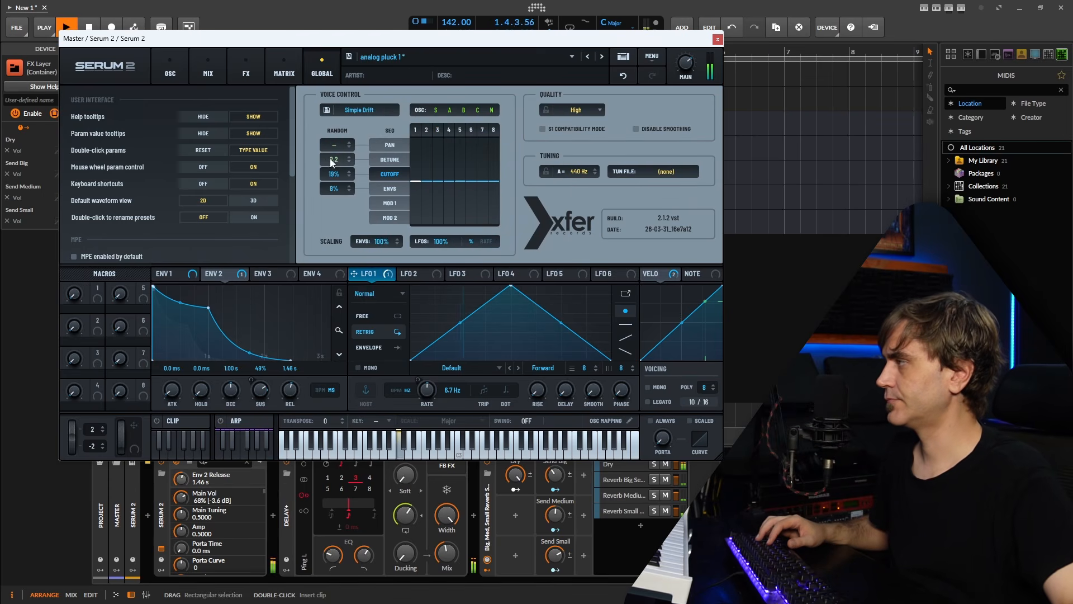
mouse_move(346, 162)
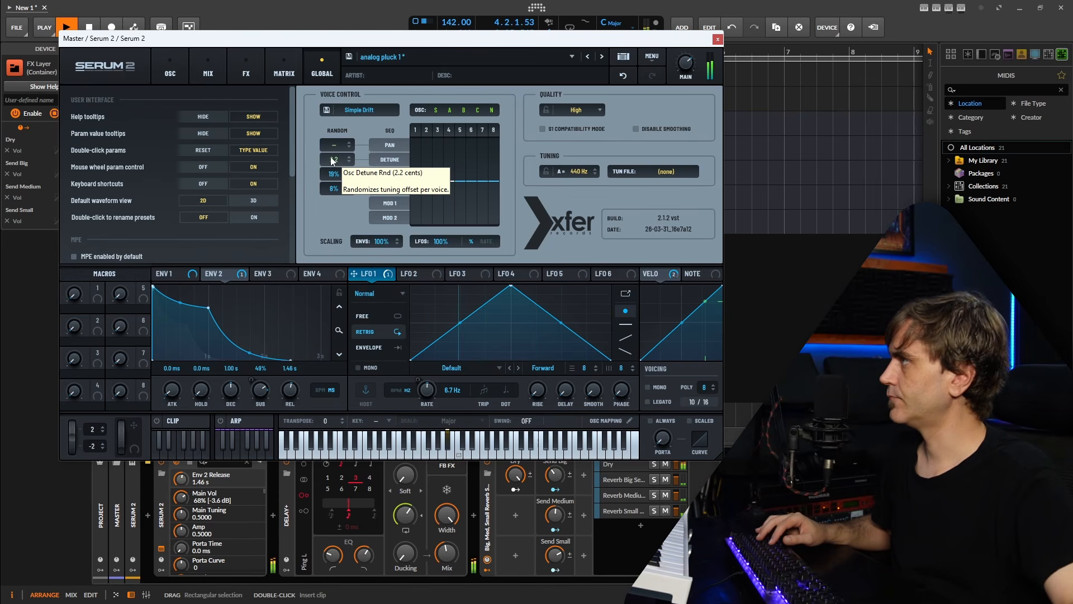
- Audition the factory voice control presets Subtle Analog and Three The Softway in turn
left_click(376, 111)
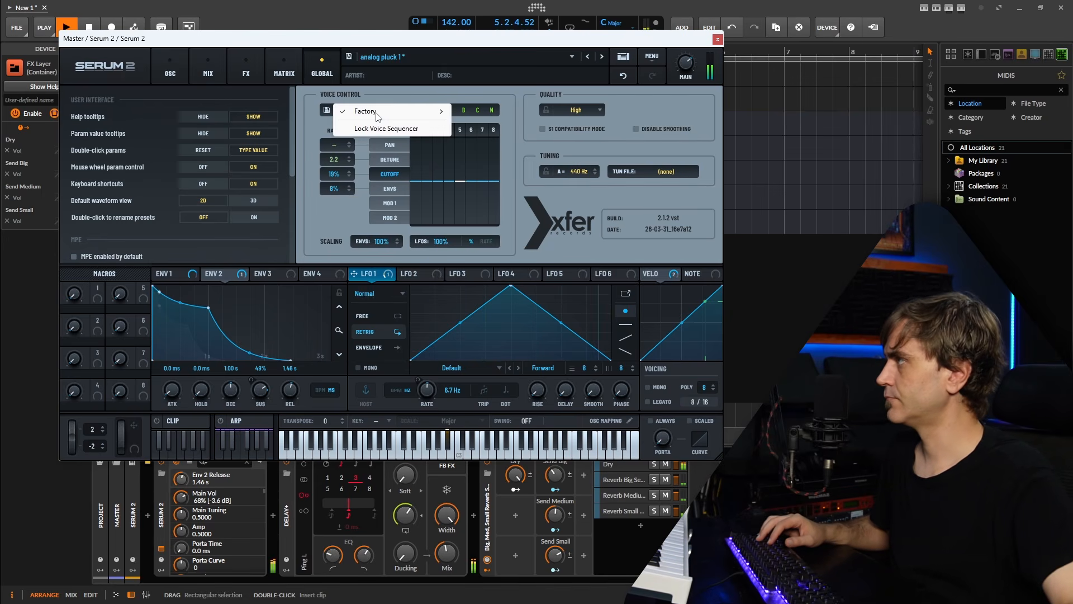
mouse_move(376, 112)
left_click(486, 294)
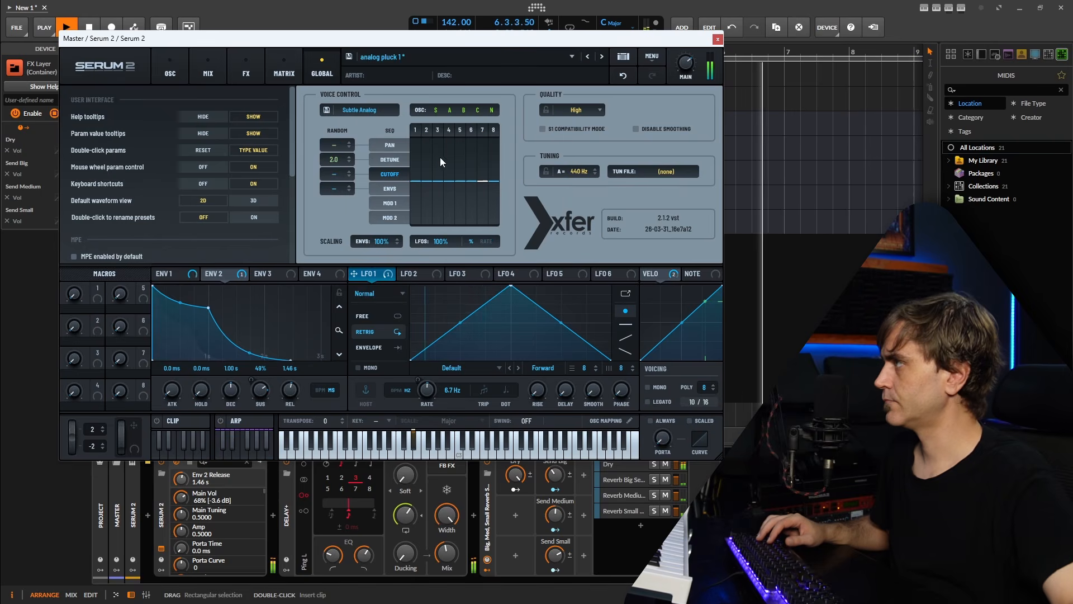
left_click(375, 110)
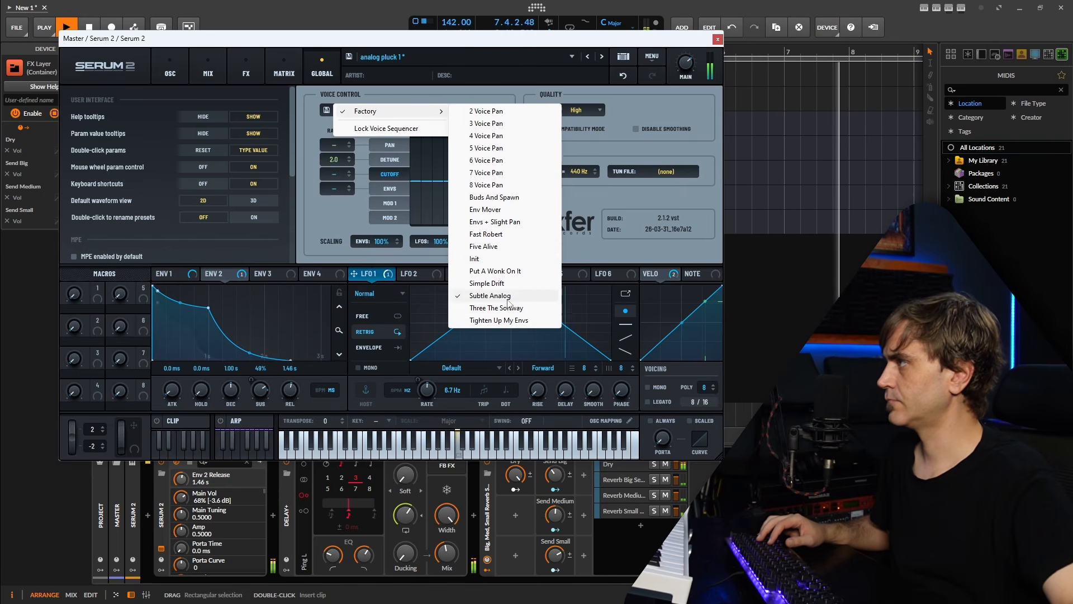
left_click(506, 307)
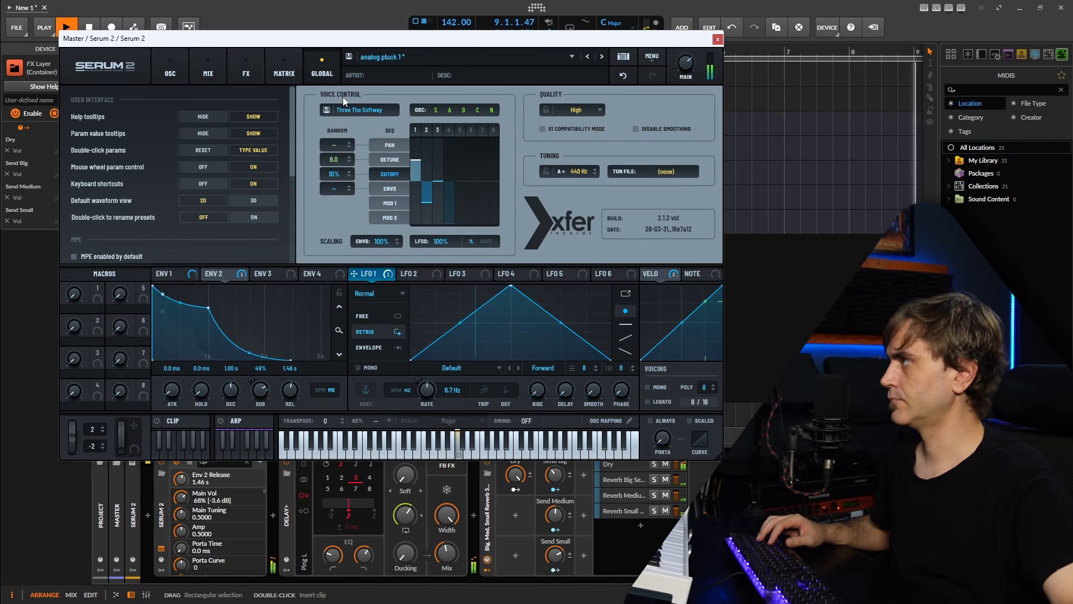
- Load the factory voice control preset Buds And Spawn while the clip keeps playing
left_click(373, 112)
mouse_move(404, 118)
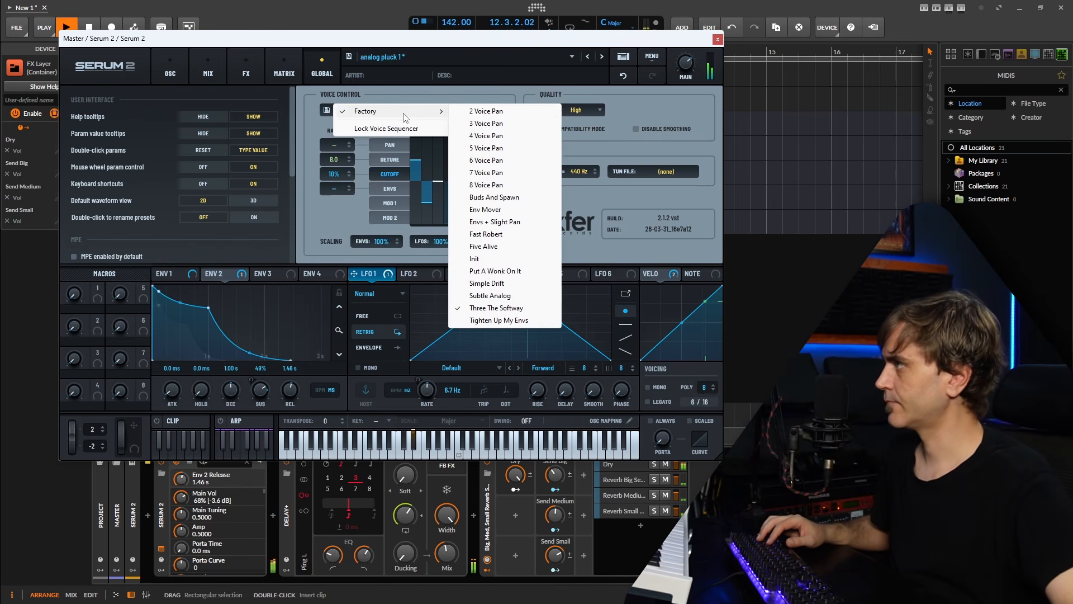
left_click(497, 200)
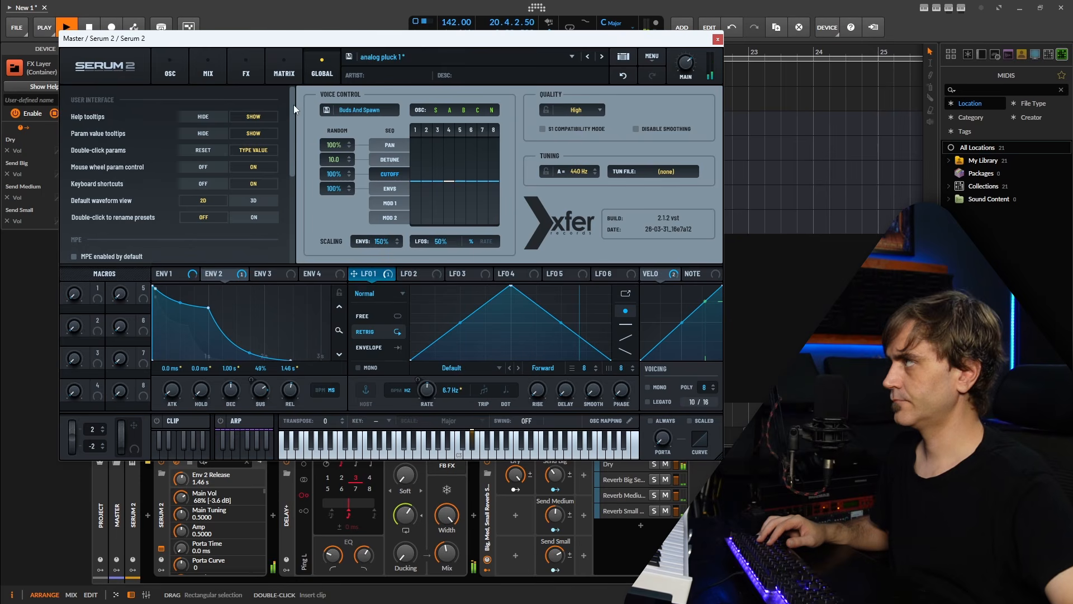
- Show the oscillator page and sweep Filter 1's cutoff down and up, leaving it at 81
left_click(181, 72)
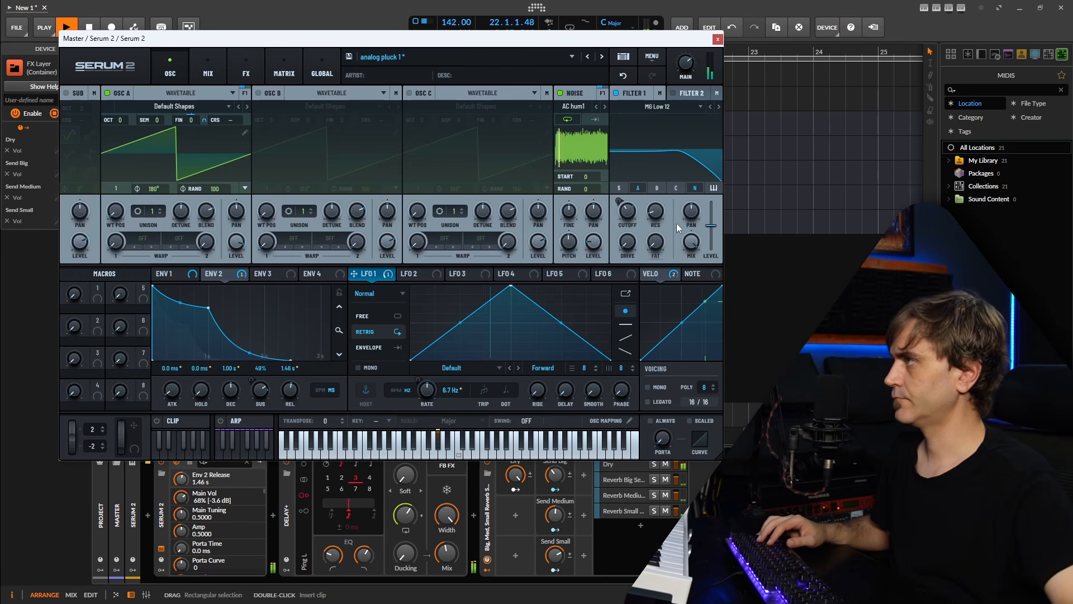
scroll(625, 215, "down", 5)
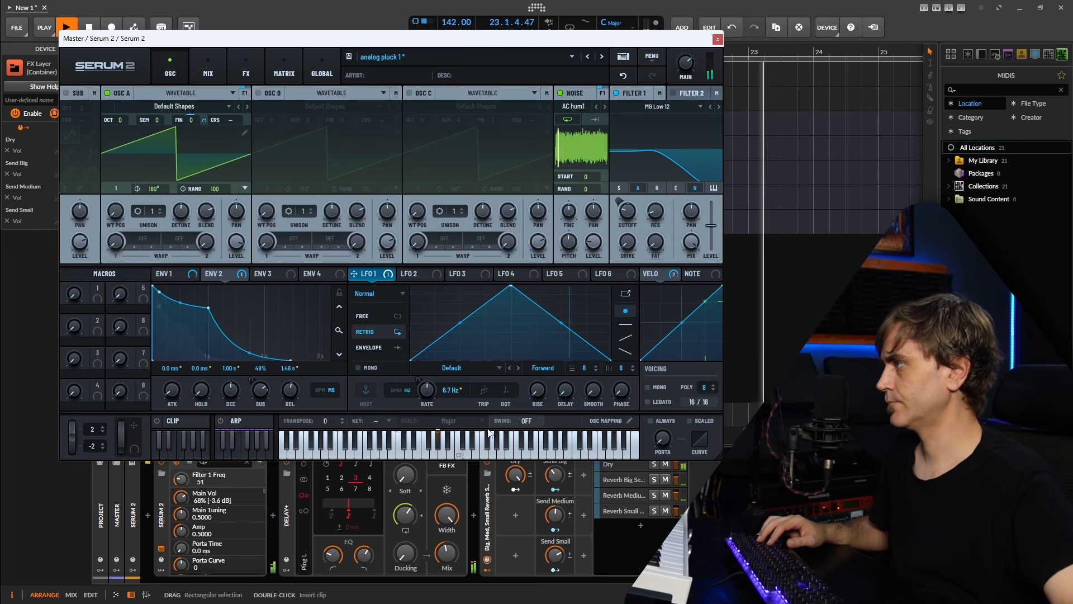
scroll(624, 214, "up", 6)
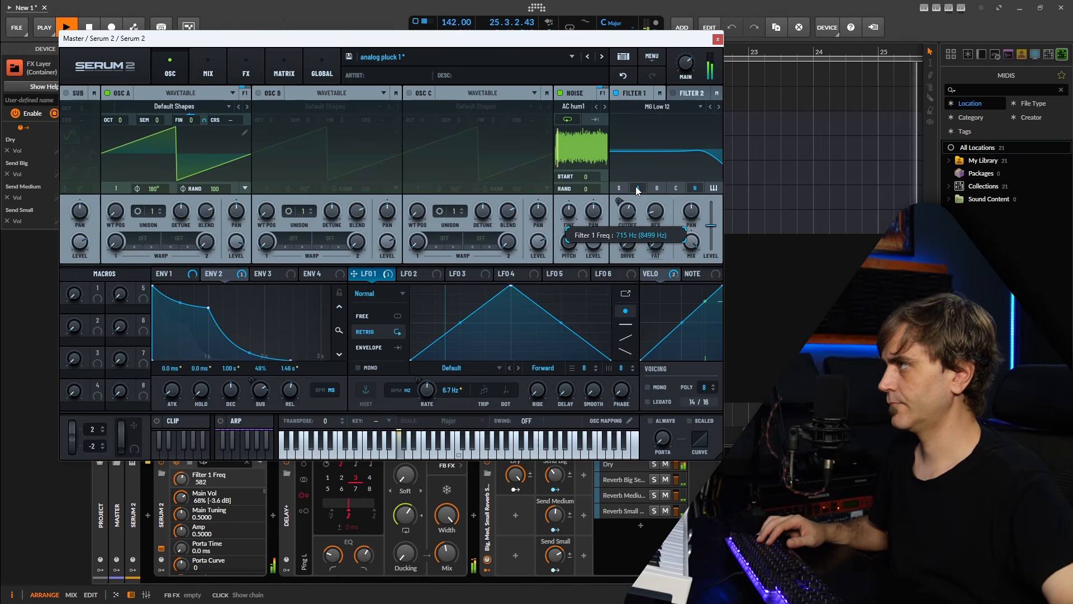
left_click_drag(637, 190, 642, 181)
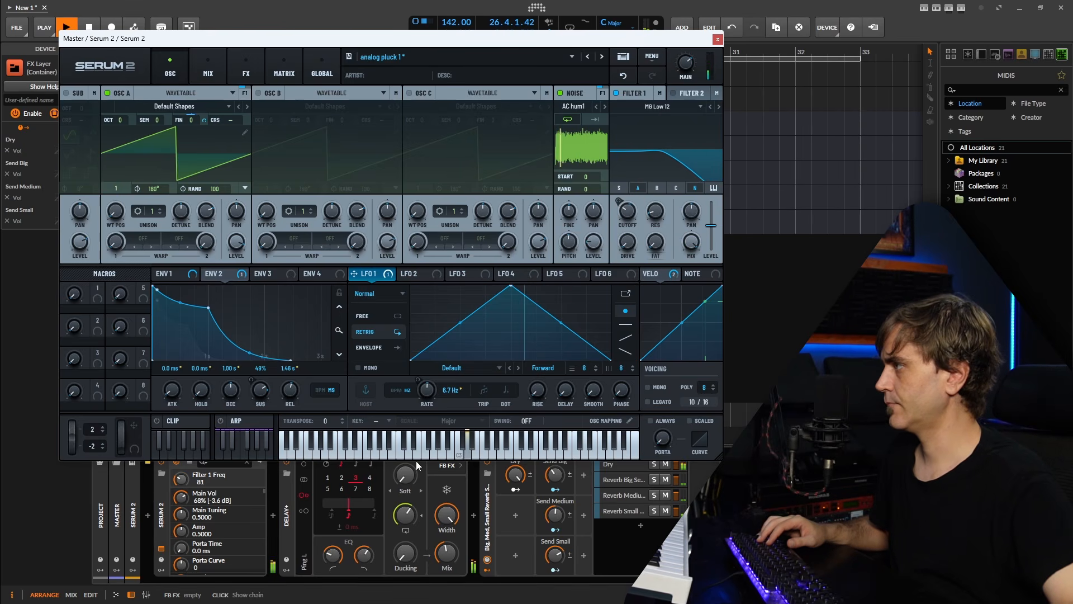
- Raise the Delay+ feedback to 94.9% while sweeping Filter 1's cutoff up to 1381 and back down to 8
left_click_drag(403, 525, 404, 520)
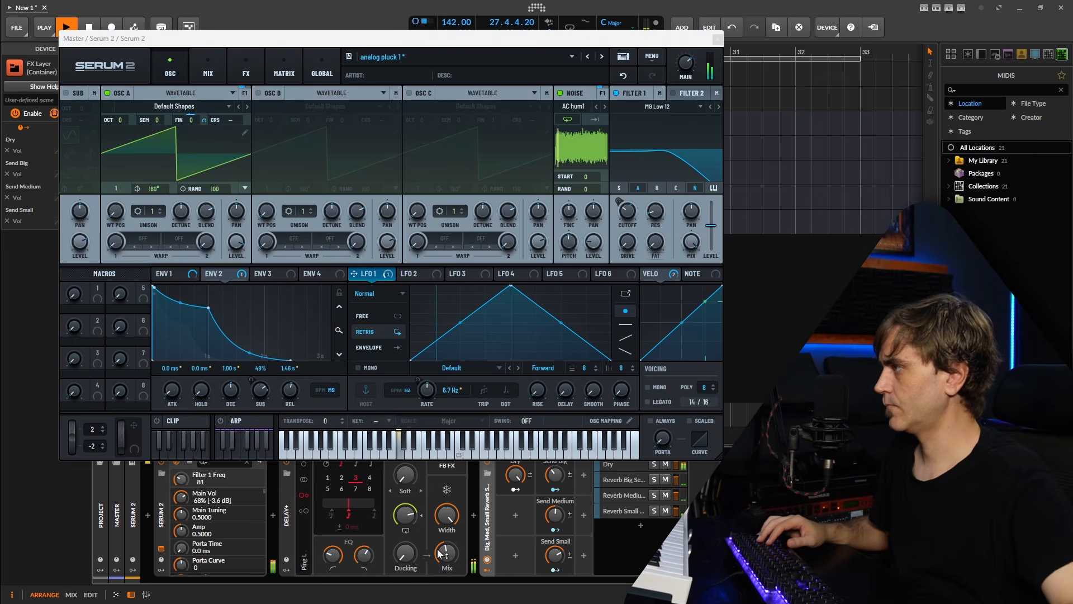
left_click_drag(627, 212, 646, 174)
left_click_drag(405, 515, 405, 506)
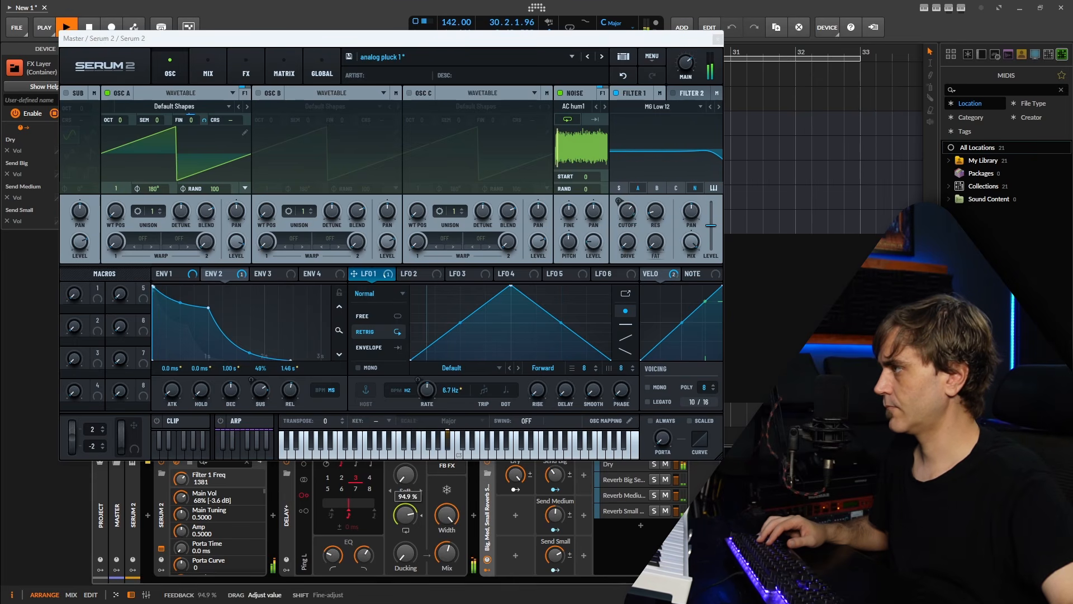
left_click_drag(628, 217, 607, 272)
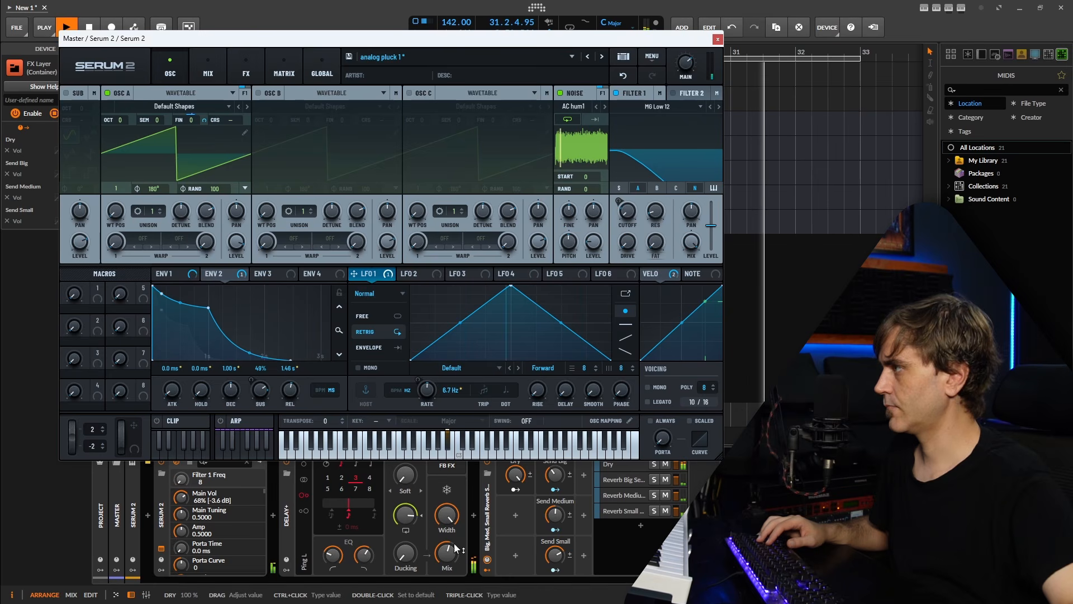
- Push the Delay+ feedback to 102%, ease it back slightly, and close the Serum 2 window
left_click_drag(410, 515, 411, 501)
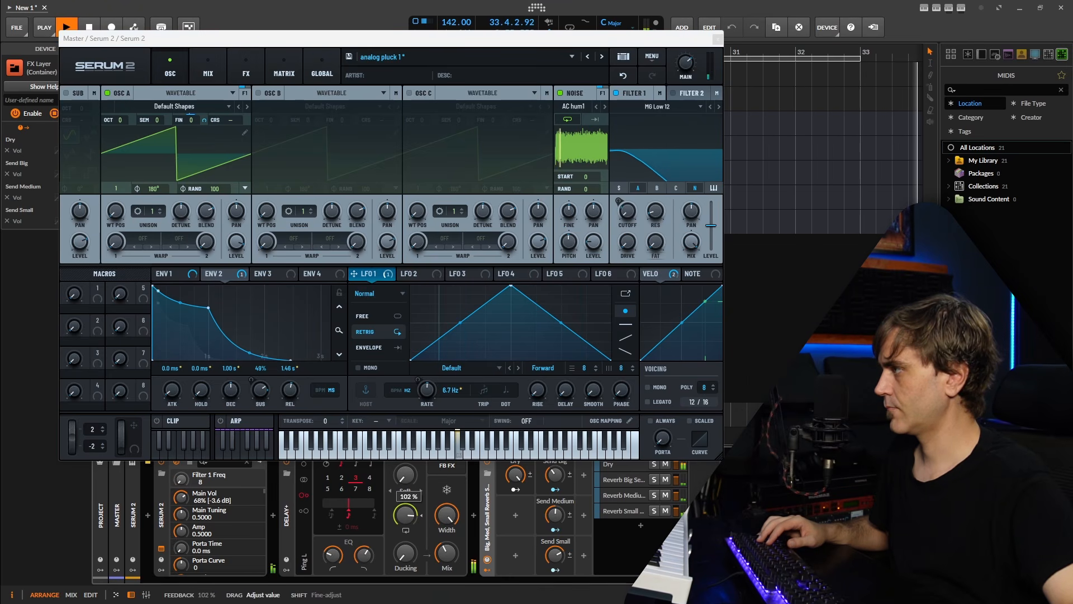
left_click_drag(405, 504, 404, 508)
left_click(718, 40)
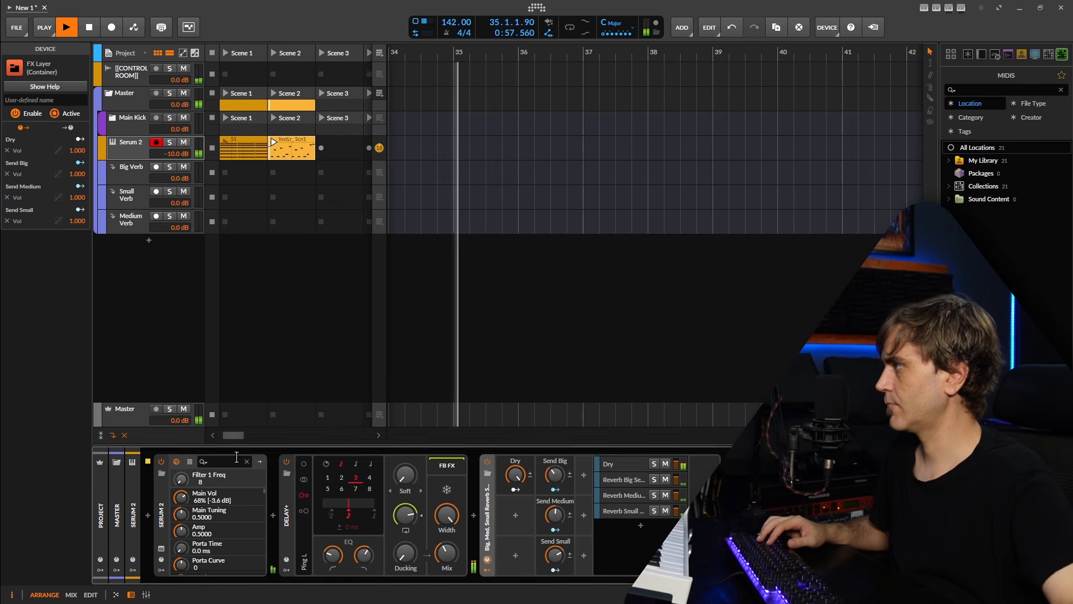